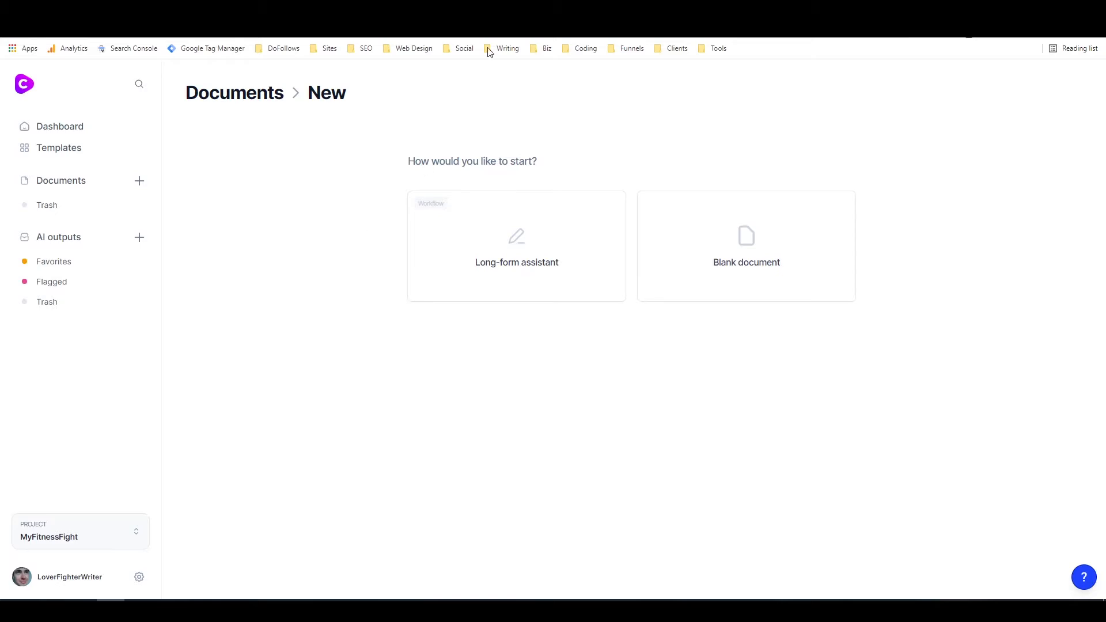
Switch to the Google results for "karate belt colours" and examine the search query and the People also ask questions.
left_click(231, 11)
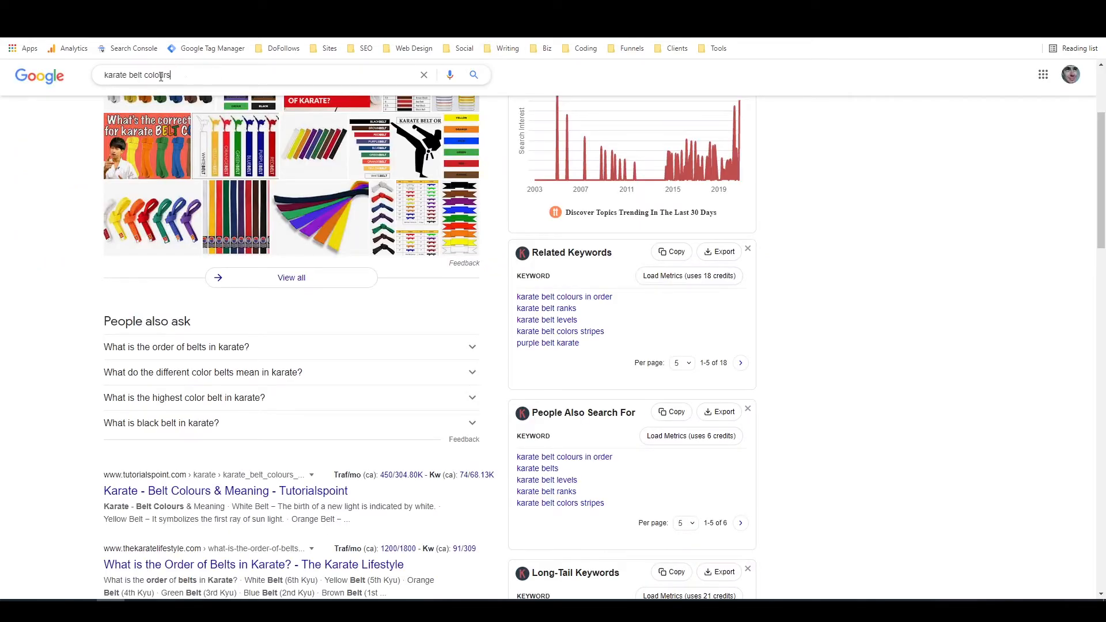
left_click_drag(171, 77, 107, 78)
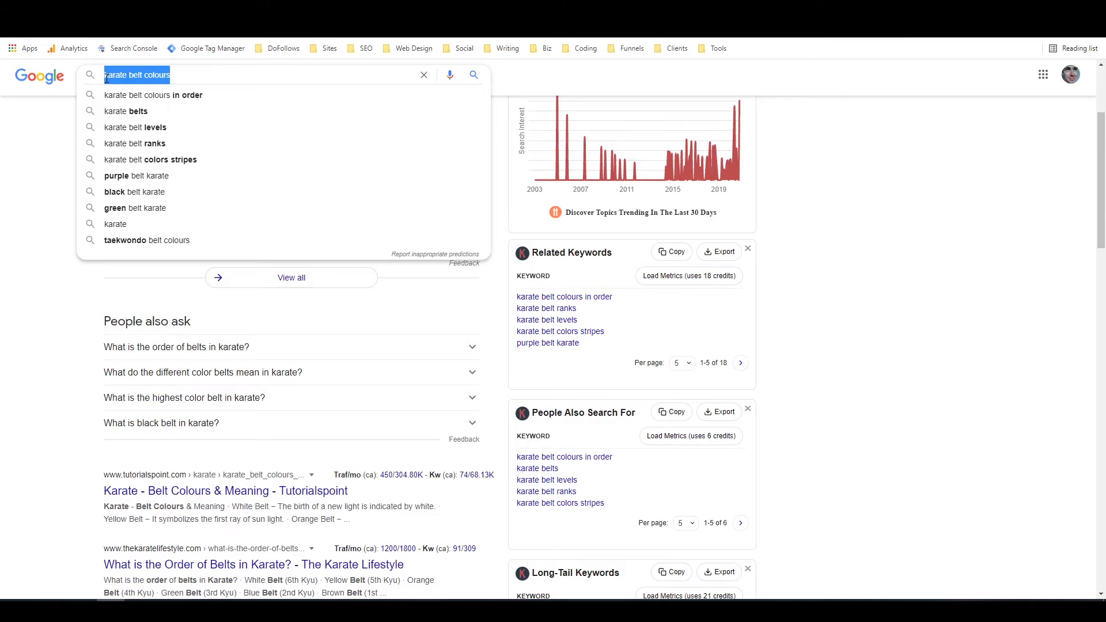
left_click(197, 76)
left_click(47, 319)
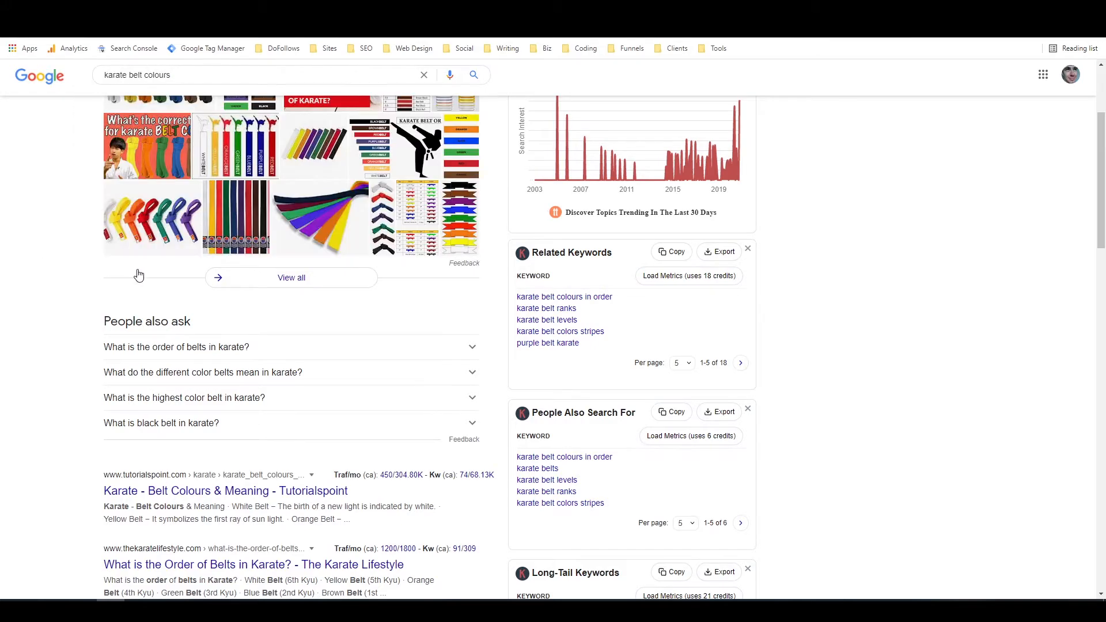
scroll(78, 271, "up", 3)
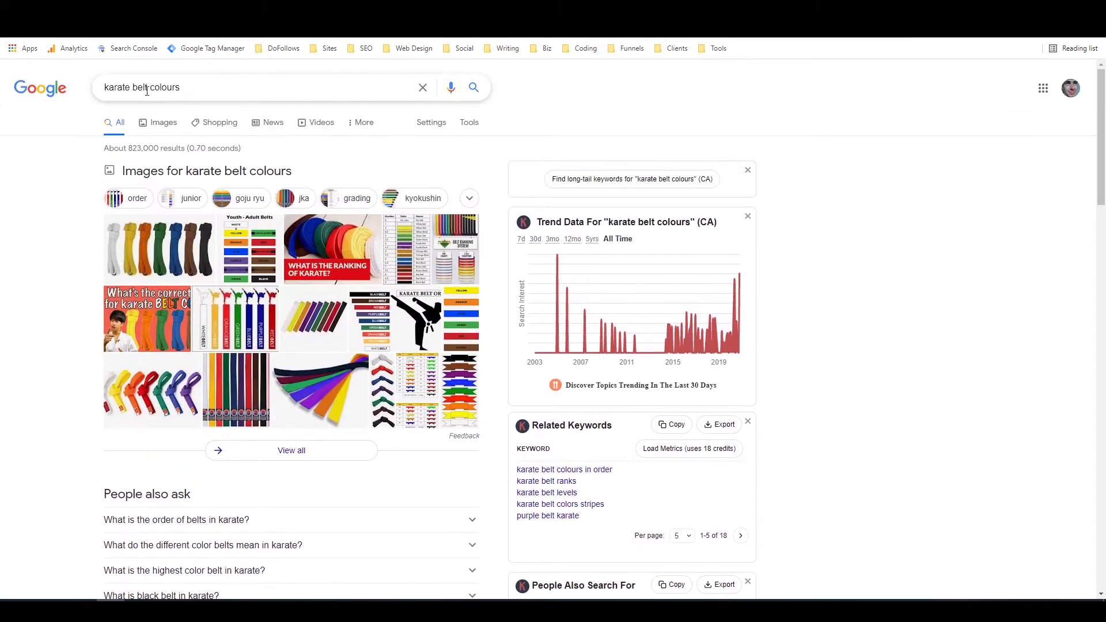
scroll(148, 233, "down", 5)
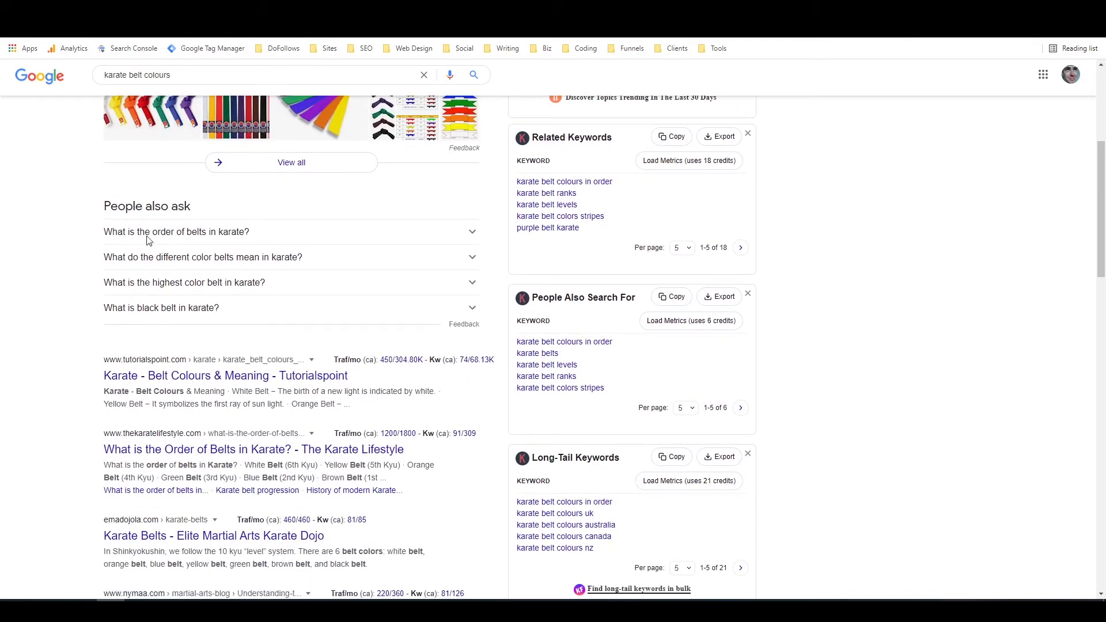
triple_click(109, 206)
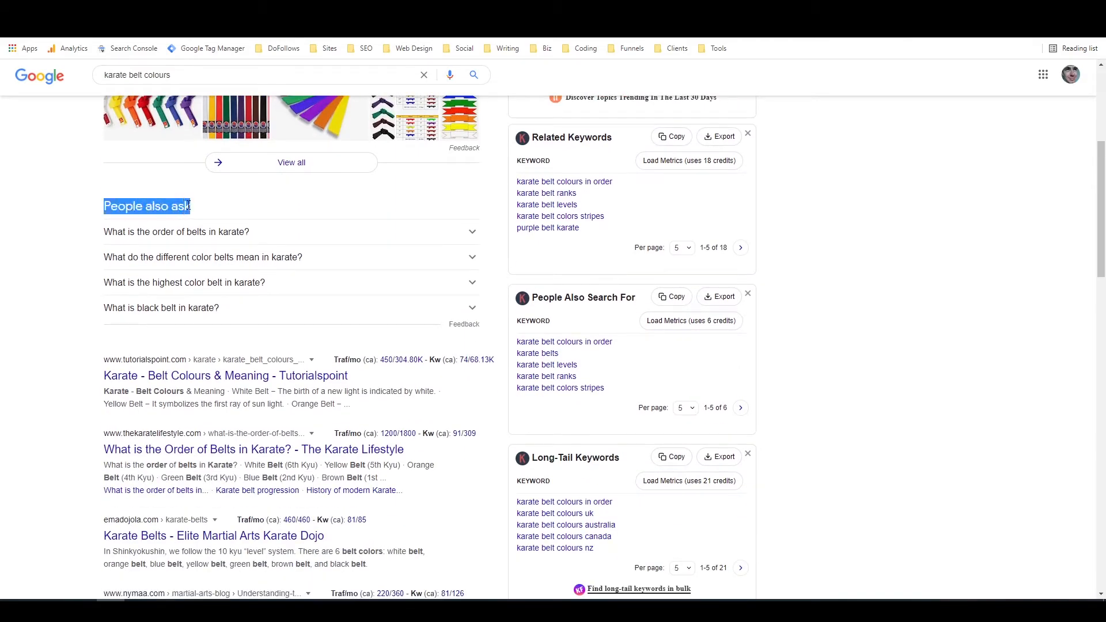
left_click(84, 200)
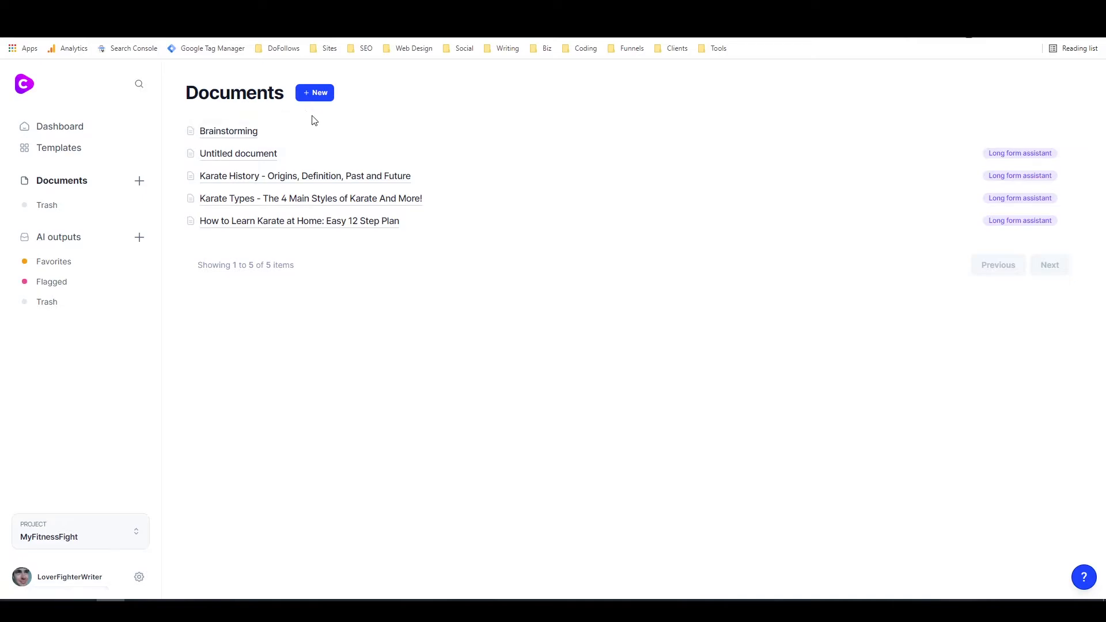
Start a new document with the Long-form assistant and open the existing Brainstorming document.
left_click(316, 93)
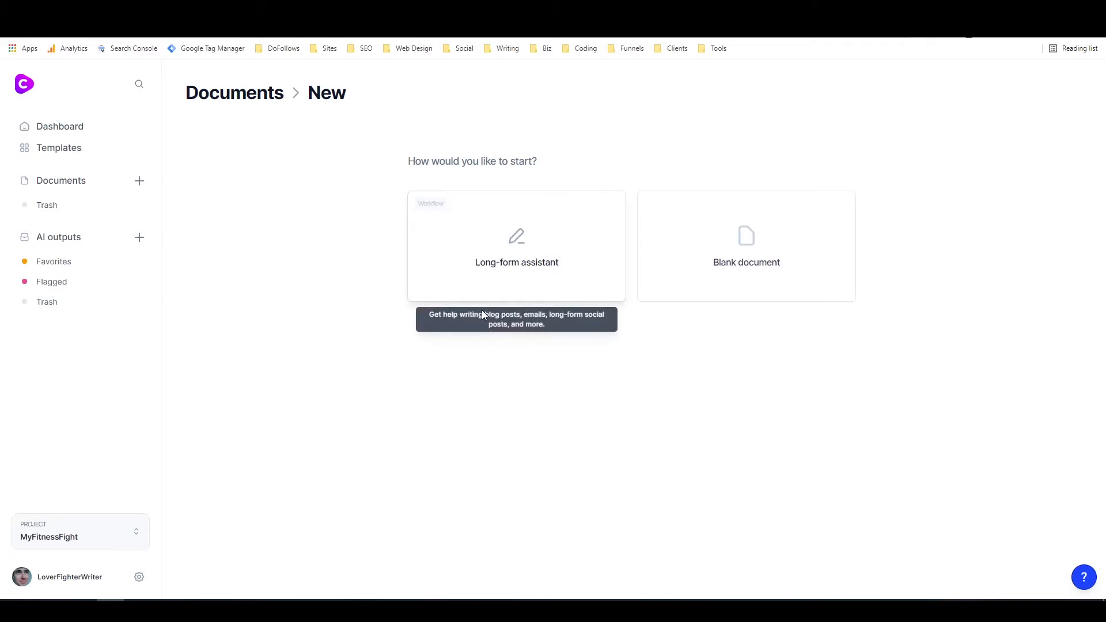
left_click(485, 231)
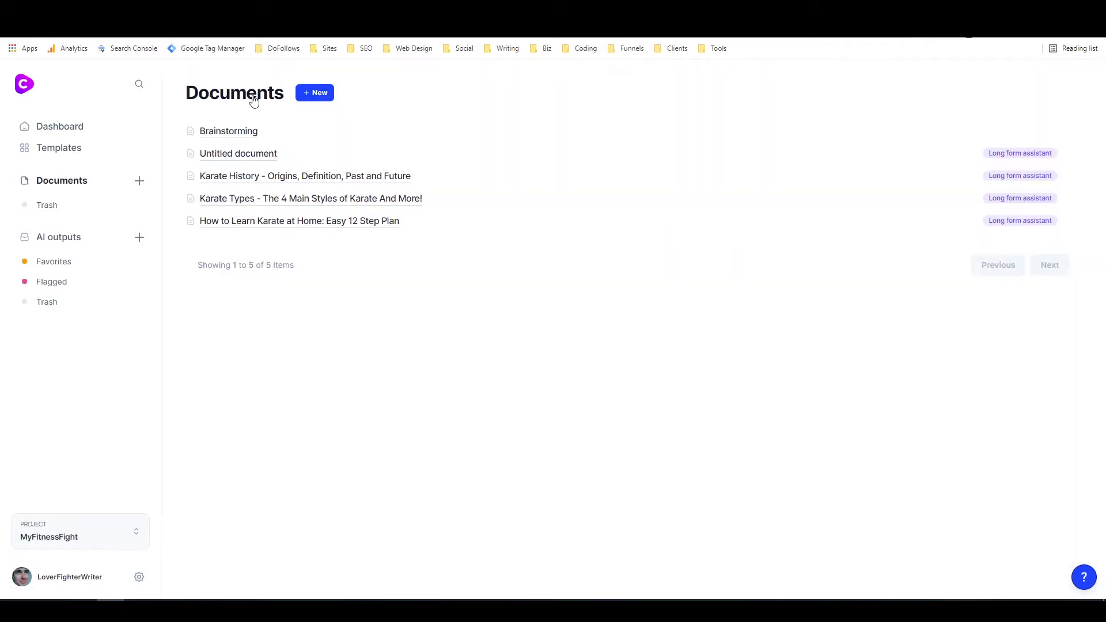
left_click(239, 131)
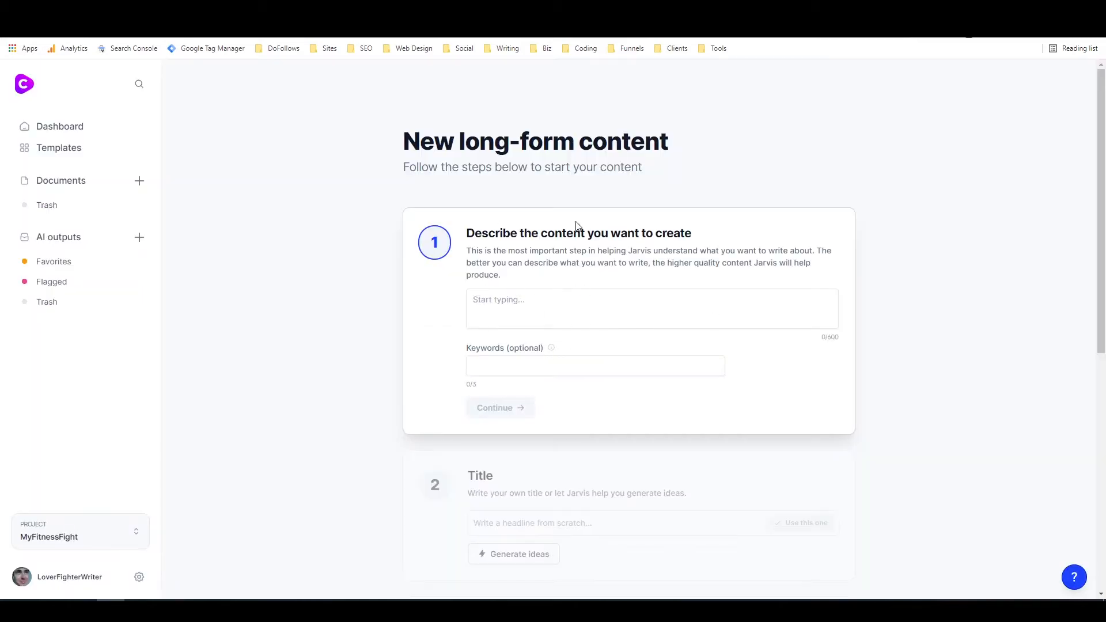
scroll(576, 225, "down", 1)
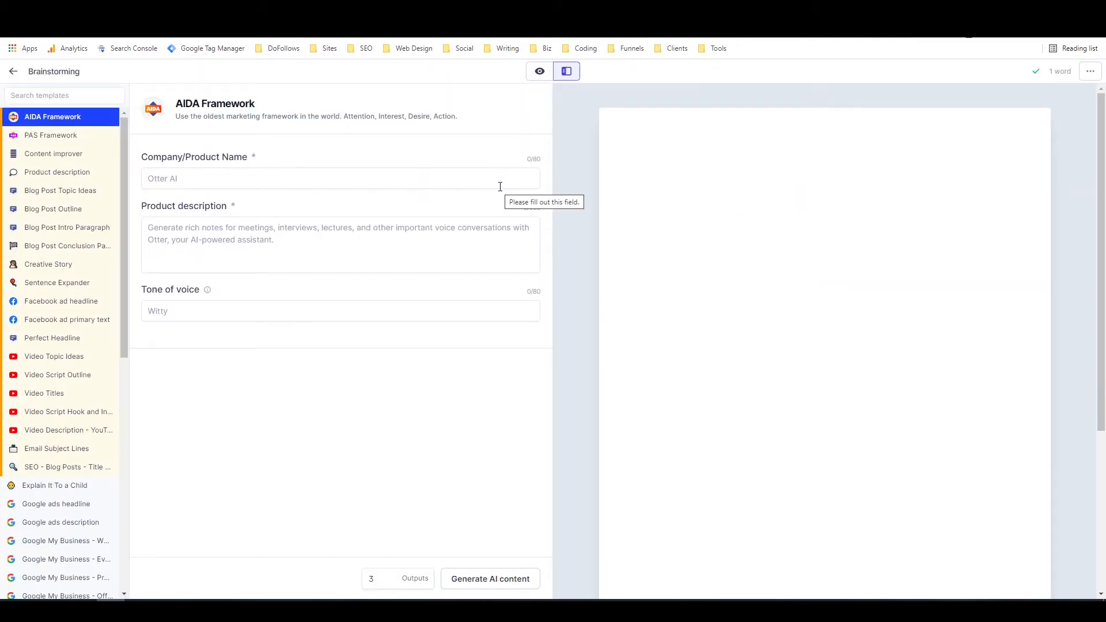
Generate Blog Post Outline content for the topic "karate belt colours" with the tone of voice "encouraging".
left_click(58, 213)
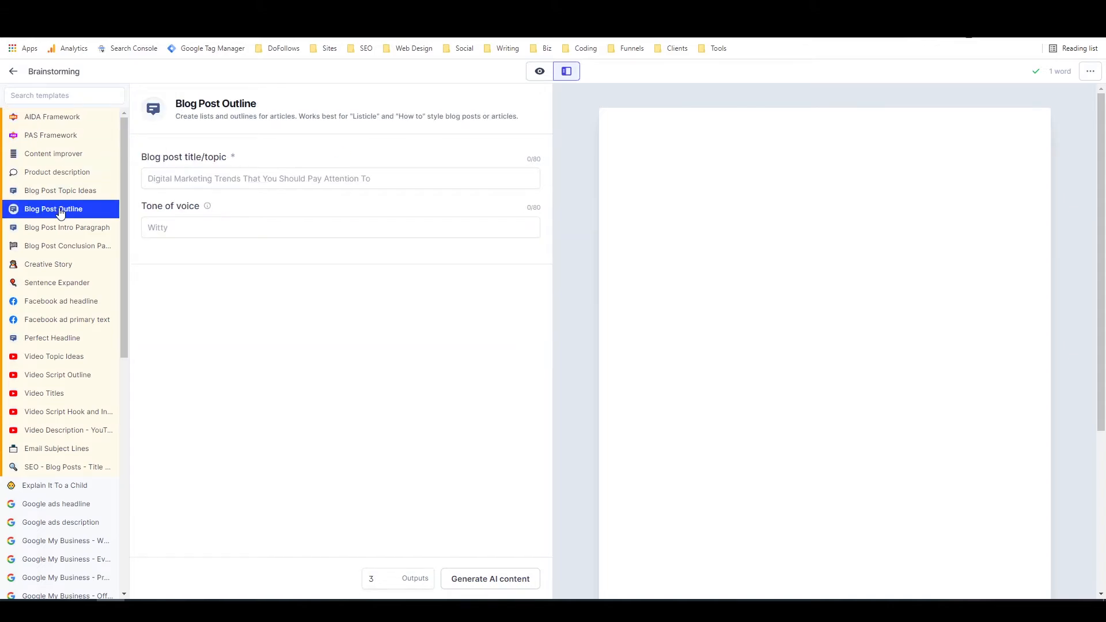
left_click(277, 183)
type("karate belt colours")
left_click(257, 228)
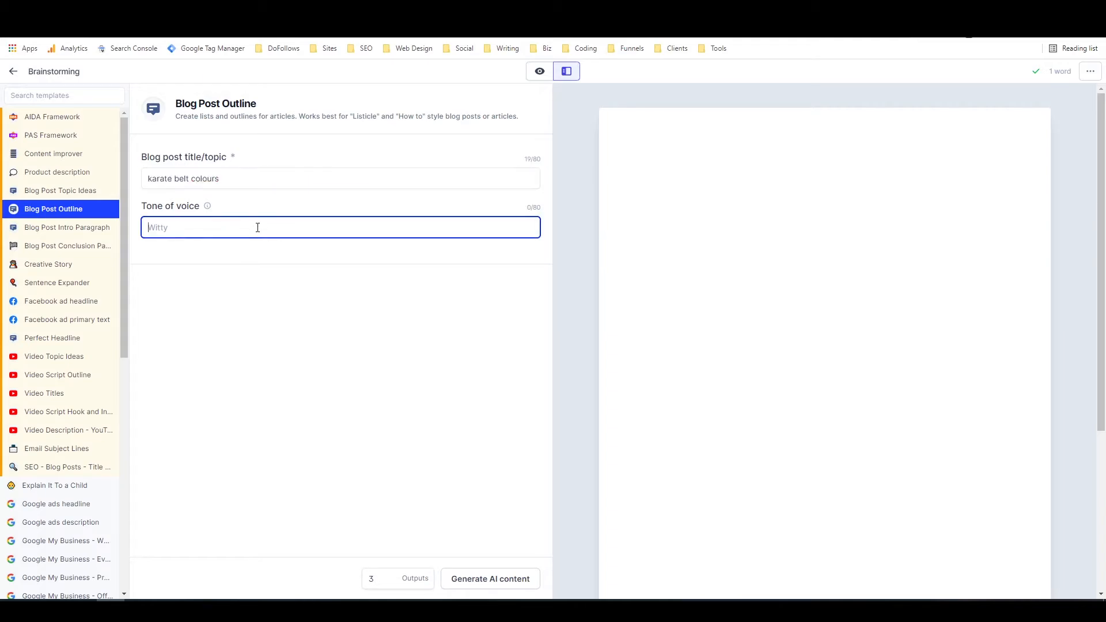
type("encouraging")
key("ctrl+Return")
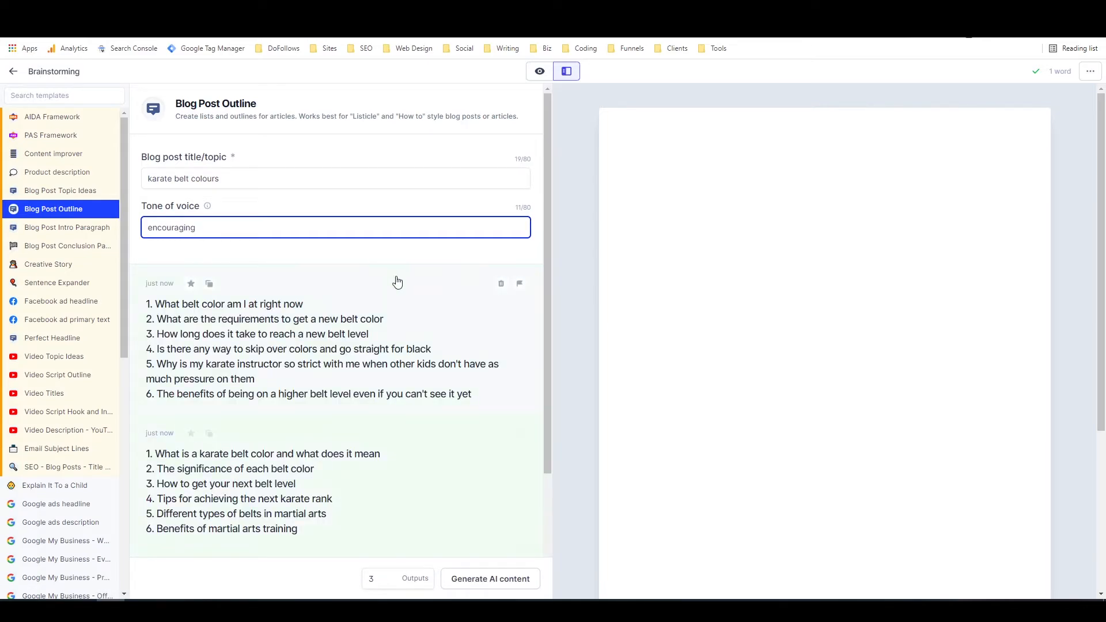
Copy the first two generated outlines into the Brainstorming document, one below the other.
left_click(210, 284)
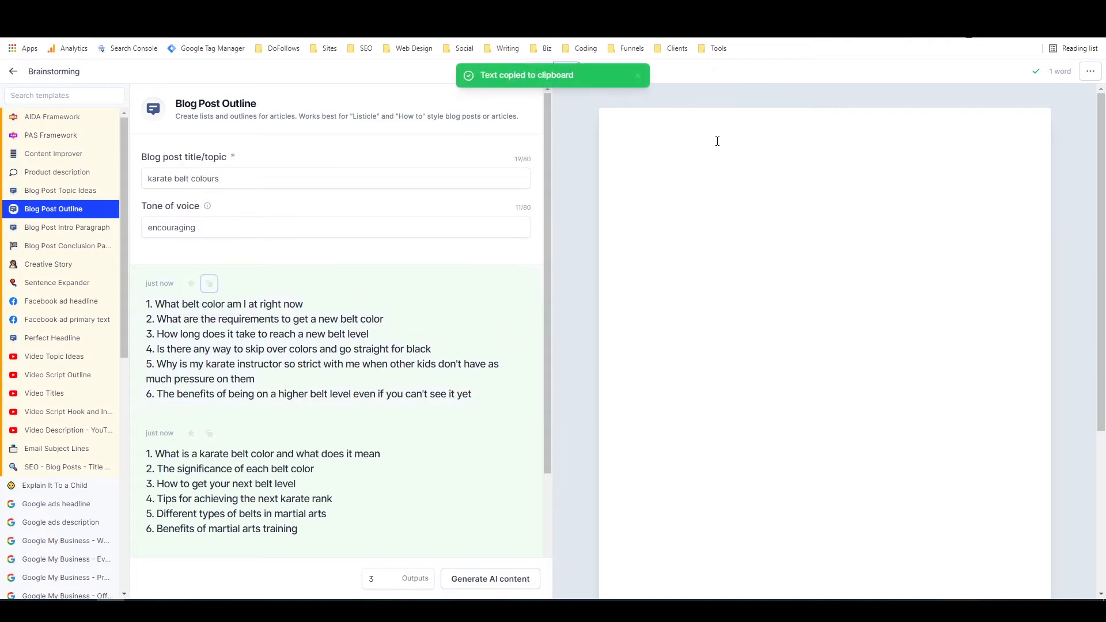
left_click(703, 161)
key("ctrl+v")
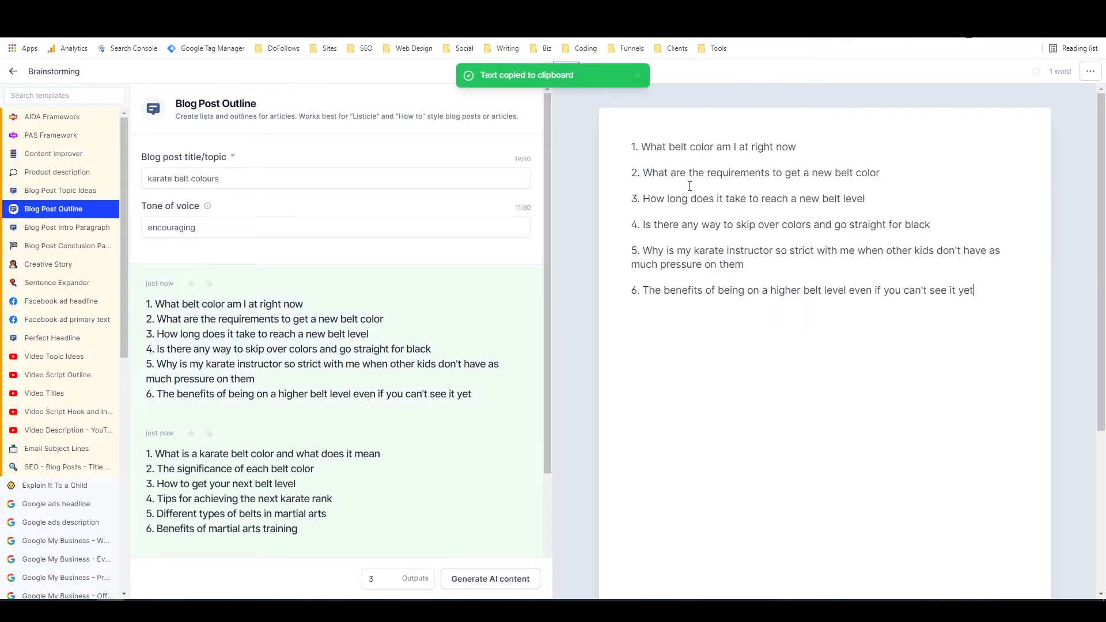
left_click(209, 436)
key("ctrl+v")
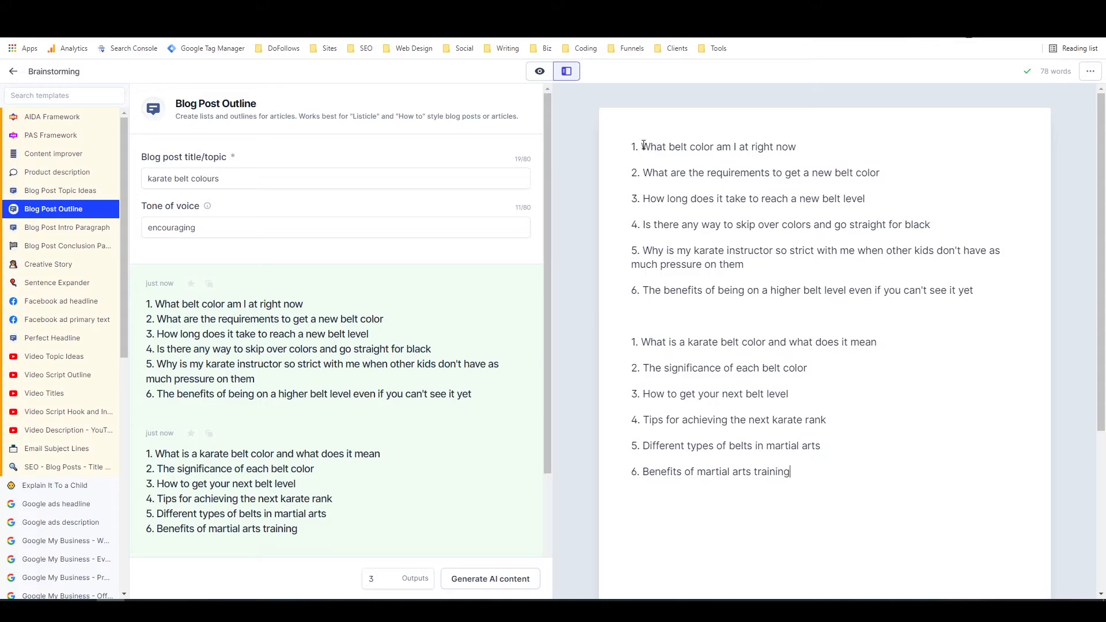
Delete item 1, "What belt color am I at right now", and item 5 about the strict karate instructor from the first outline.
left_click_drag(643, 146, 806, 138)
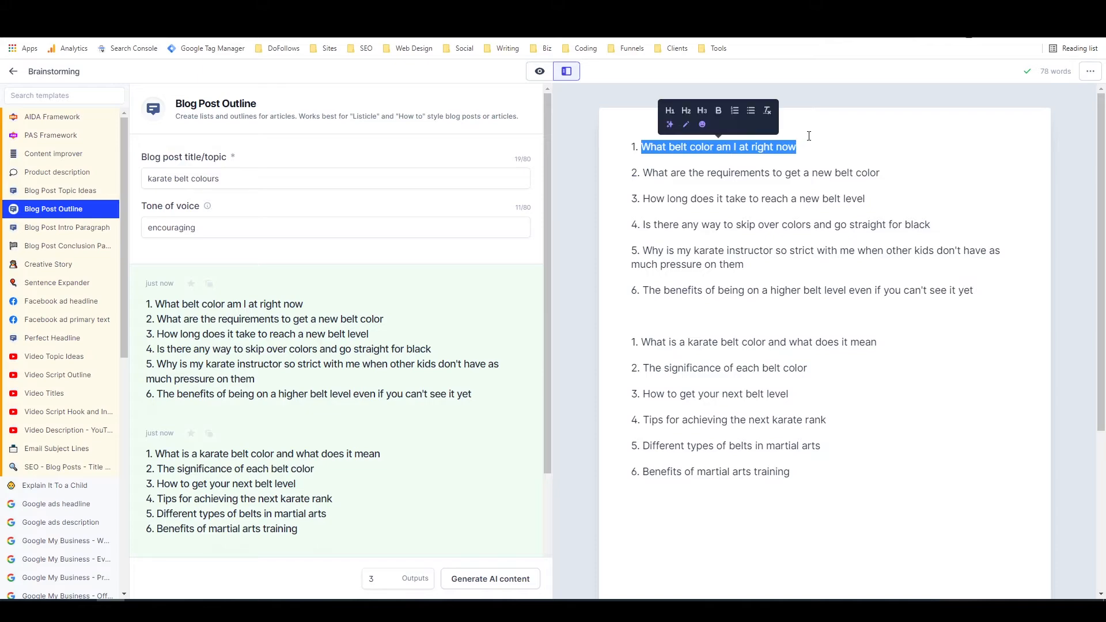
key("BackSpace")
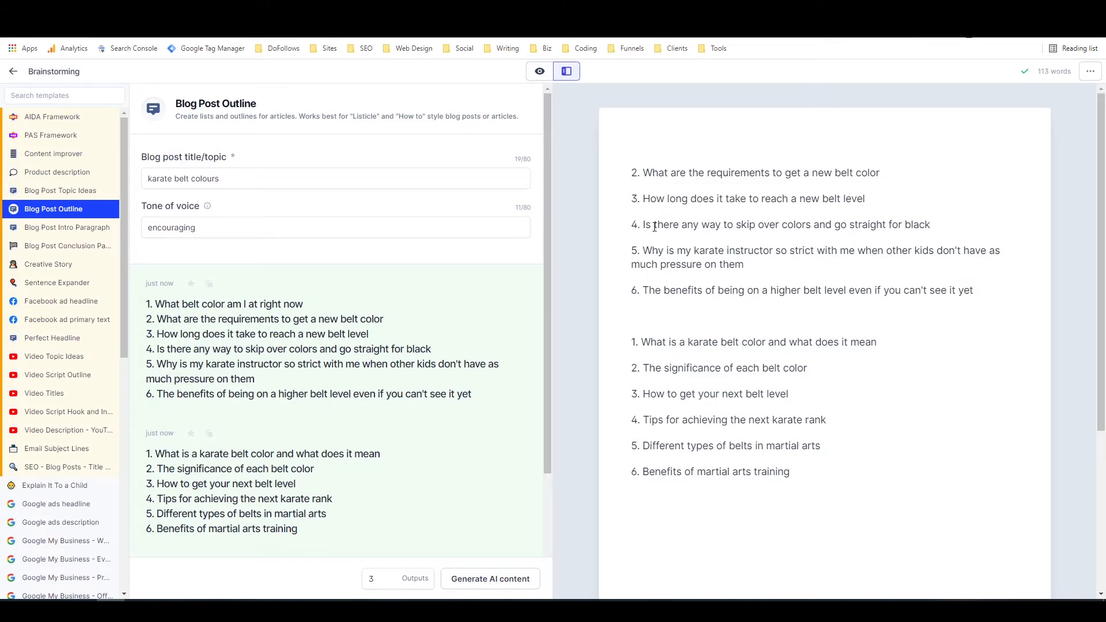
mouse_move(654, 226)
left_mouse_down()
mouse_move(877, 225)
mouse_move(671, 223)
left_mouse_up()
left_click(674, 230)
left_click_drag(651, 251, 743, 269)
key("BackSpace")
key("BackSpace")
key("BackSpace")
key("BackSpace")
key("BackSpace")
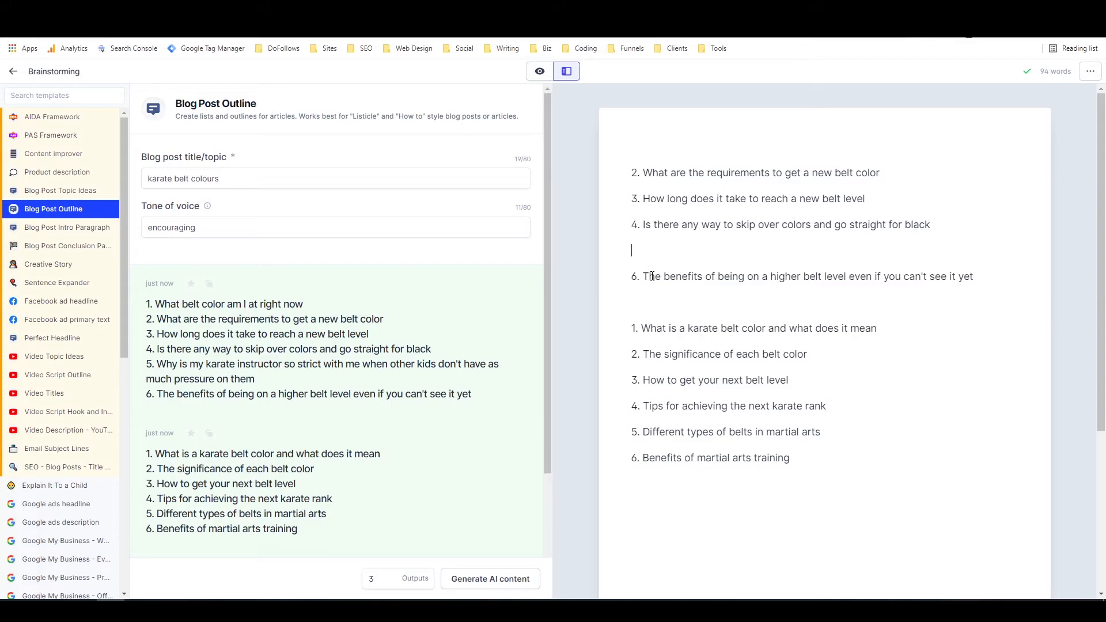
Delete item 6 about the benefits of a higher belt level and the spare blank line from the first outline.
left_click_drag(653, 277, 975, 268)
key("BackSpace")
key("BackSpace")
key("BackSpace")
key("BackSpace")
key("BackSpace")
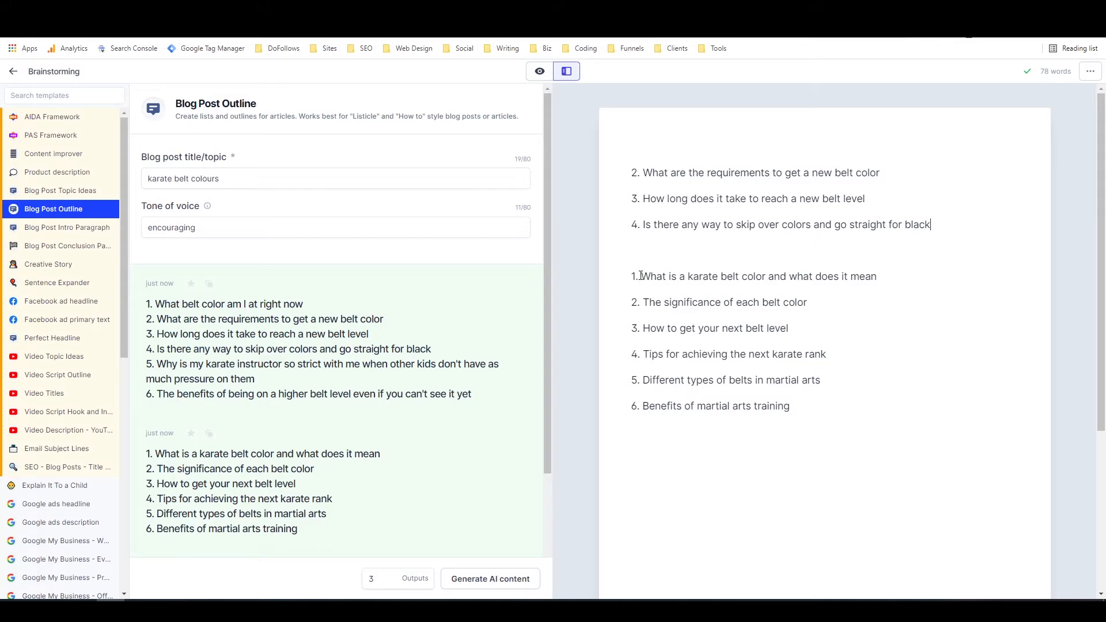
Clear item 5, "Different types of belts in martial arts", from the second outline.
left_click_drag(646, 379, 833, 375)
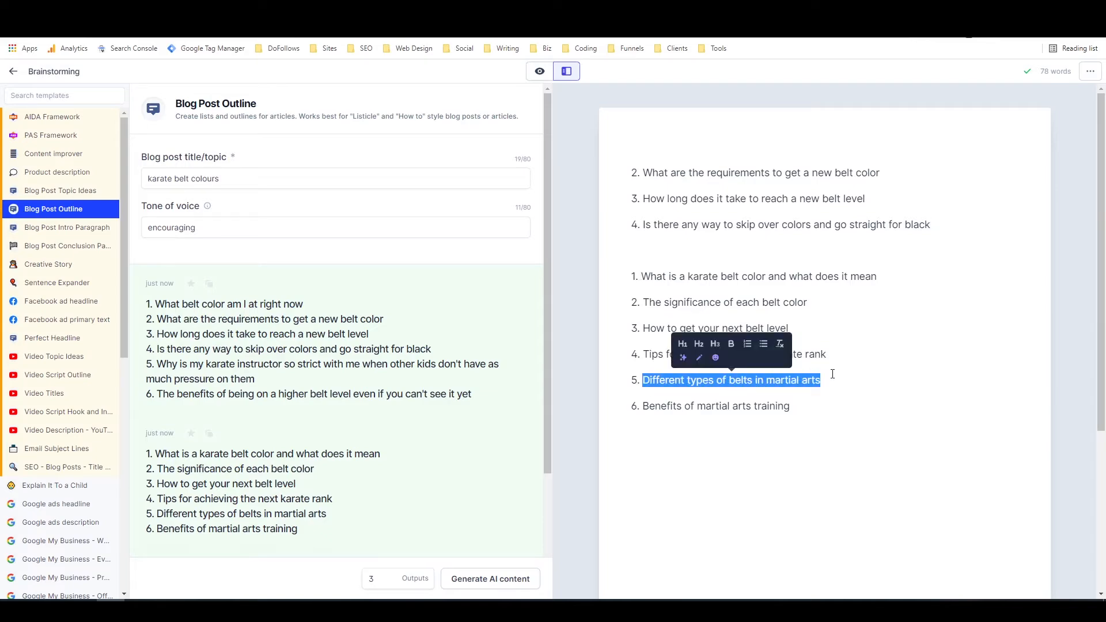
key("BackSpace")
key("BackSpace")
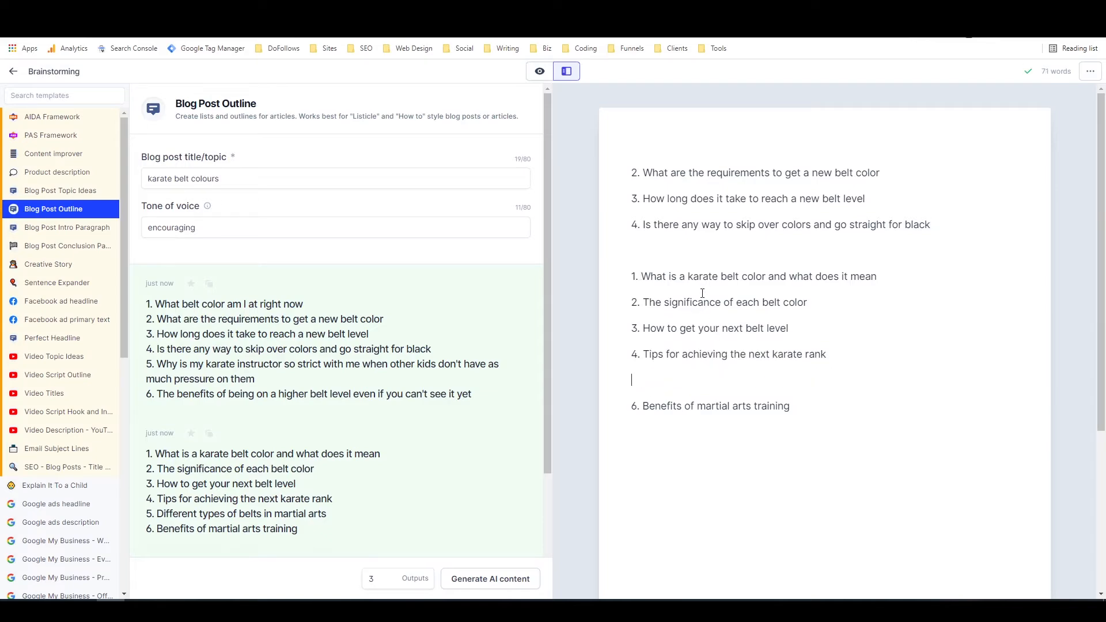
Move the three remaining items of the first outline into the second outline, below "Tips for achieving the next karate rank".
left_click_drag(645, 171, 930, 226)
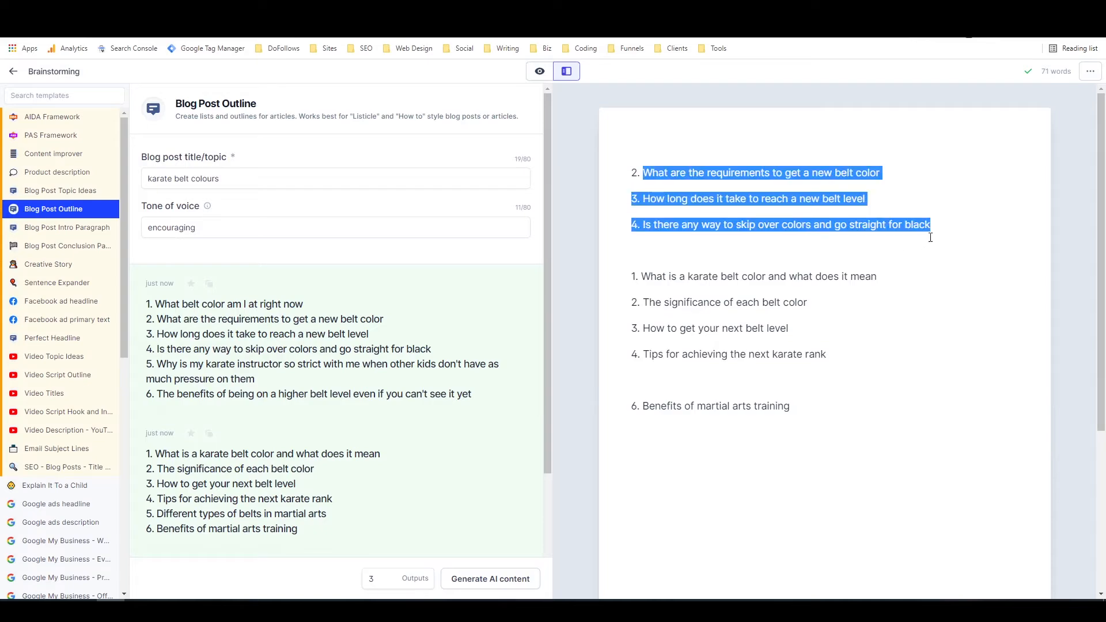
left_click_drag(633, 172, 935, 221)
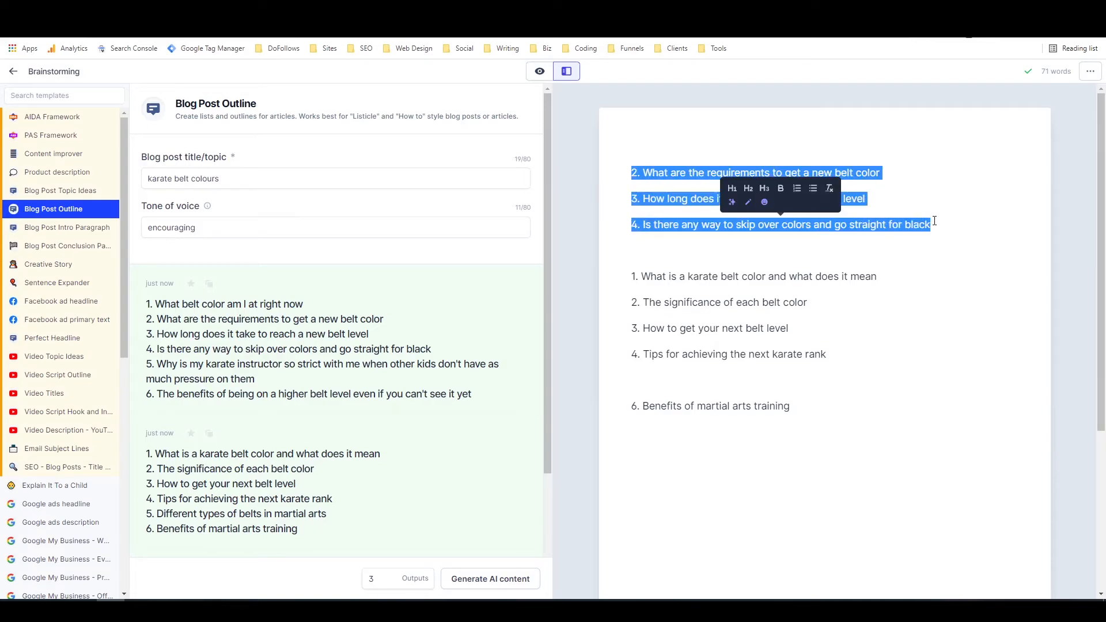
key("ctrl+c")
left_click(707, 379)
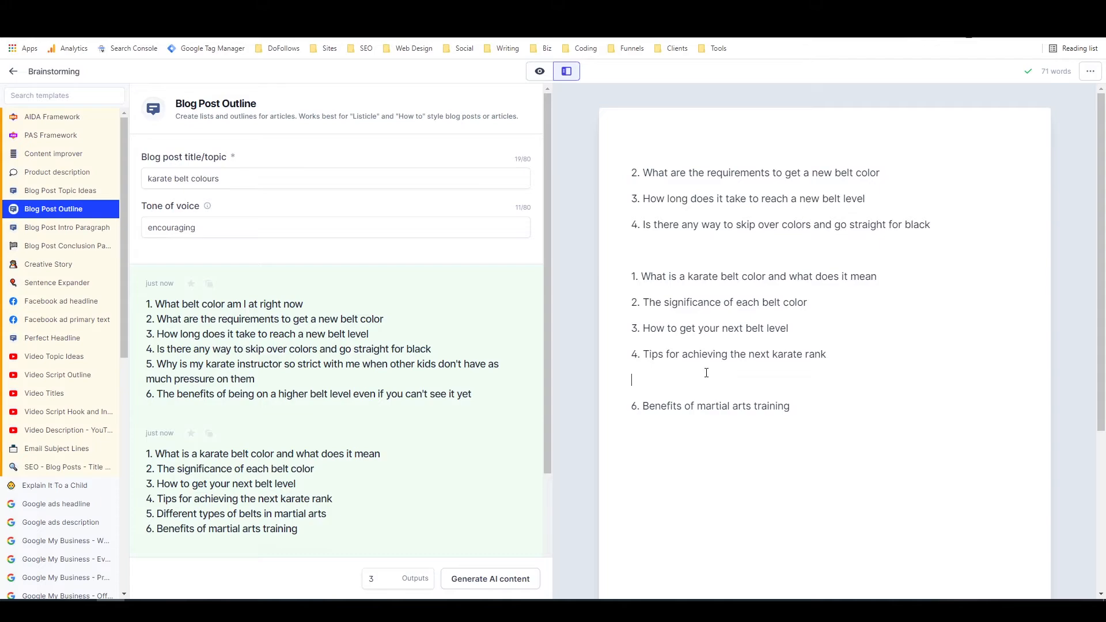
key("ctrl+v")
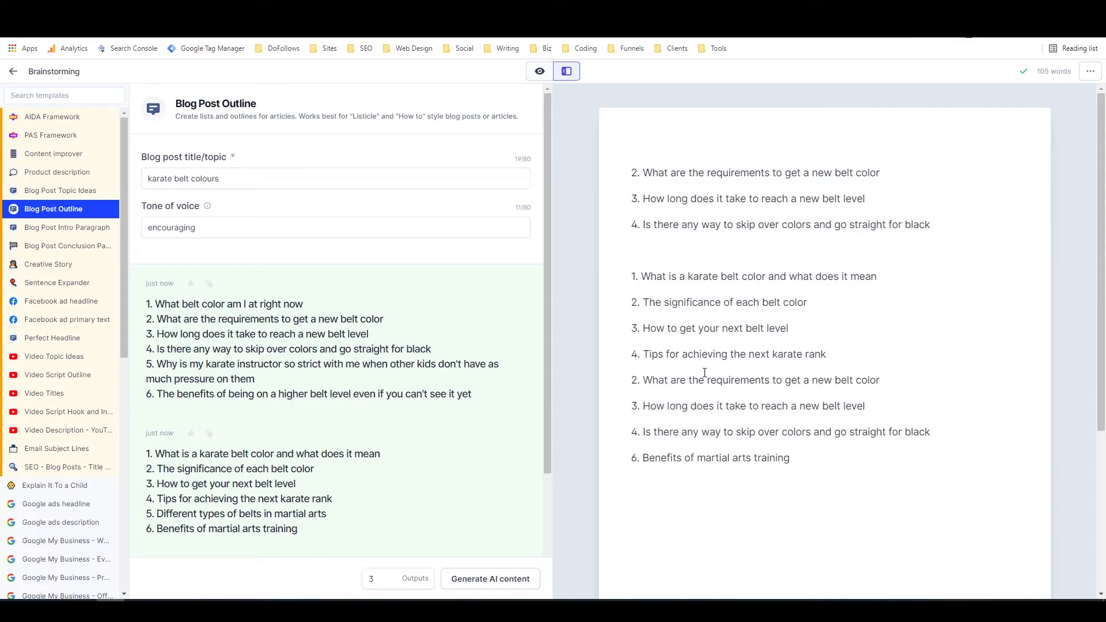
left_click_drag(938, 238, 642, 114)
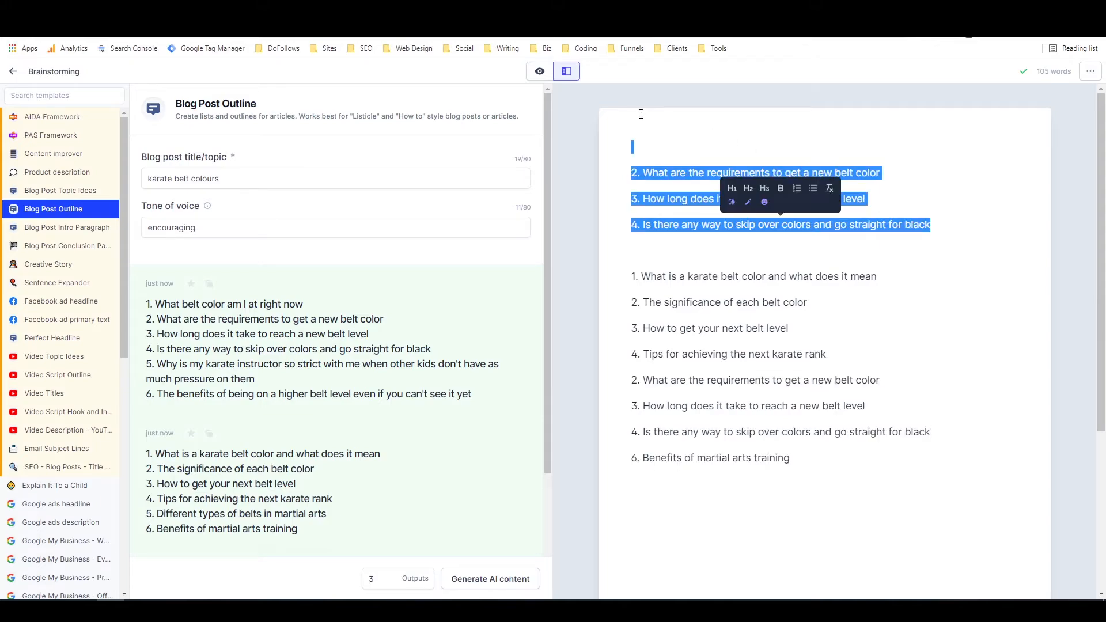
key("BackSpace")
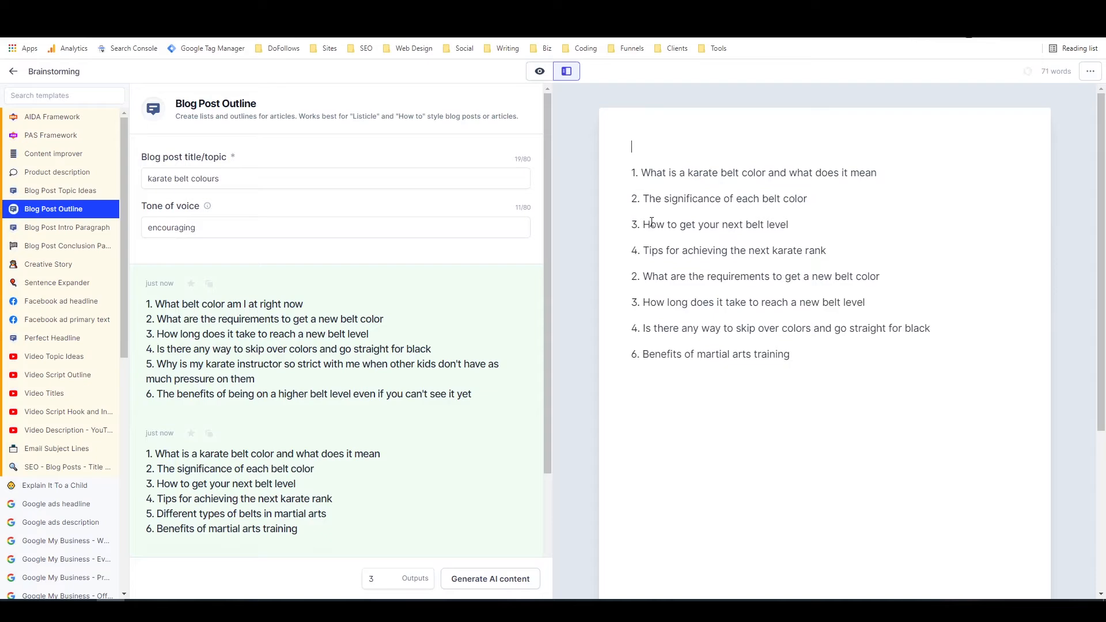
Renumber the last four items of the merged outline as 5, 6, 7 and 8.
double_click(634, 277)
type("5")
double_click(634, 302)
type("6")
double_click(635, 328)
type("7")
double_click(635, 354)
type("8")
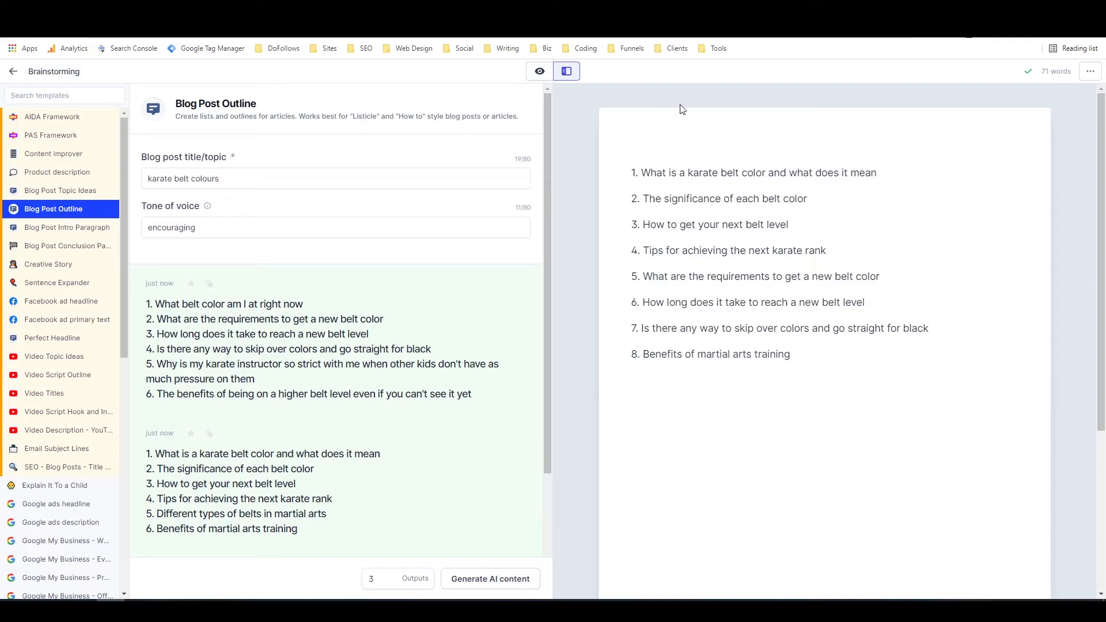
Copy "What is the order of belts in karate?" from Google's People also ask onto a new line at the outline's end.
left_click(404, 10)
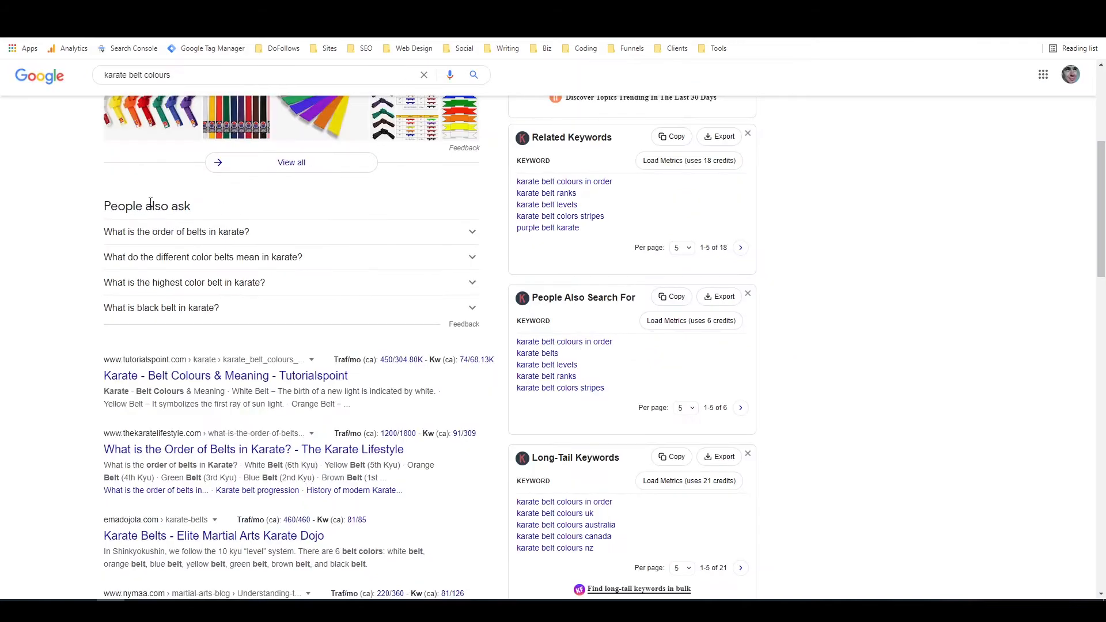
left_click_drag(103, 234, 250, 236)
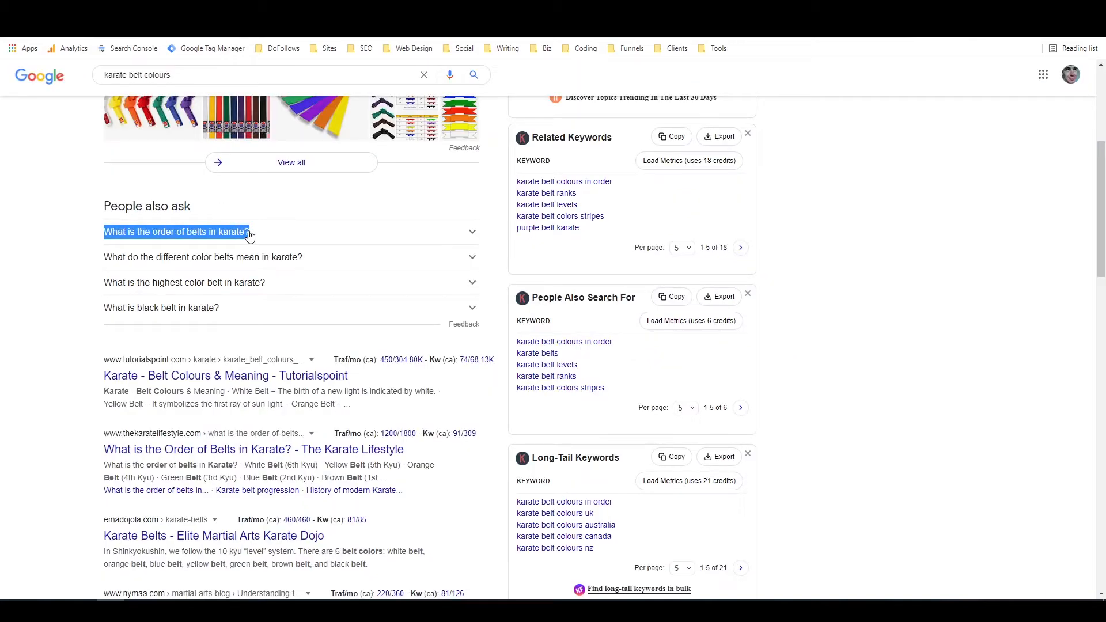
left_click(455, 10)
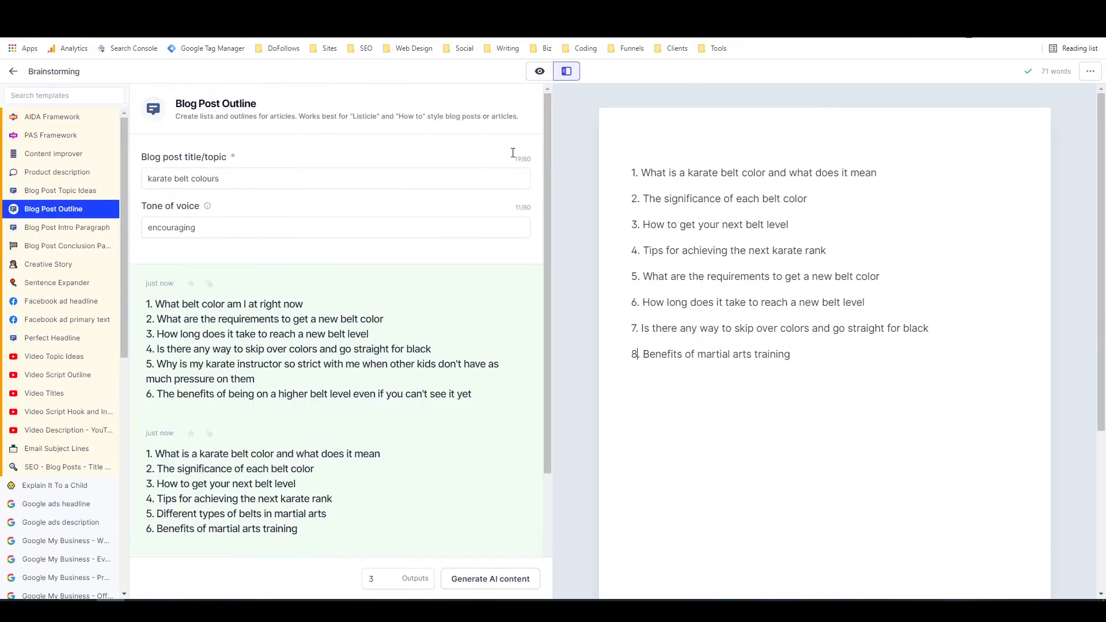
key("Return")
key("ctrl+v")
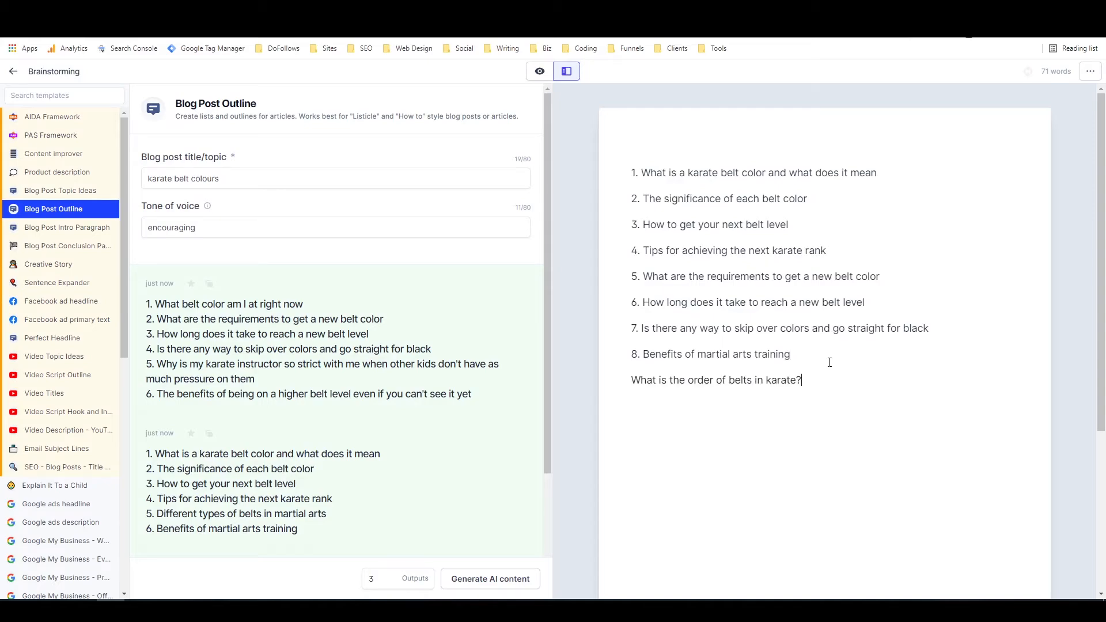
Copy "What do the different color belts mean in karate?" from Google's People also ask onto a new line at the outline's end.
left_click(323, 10)
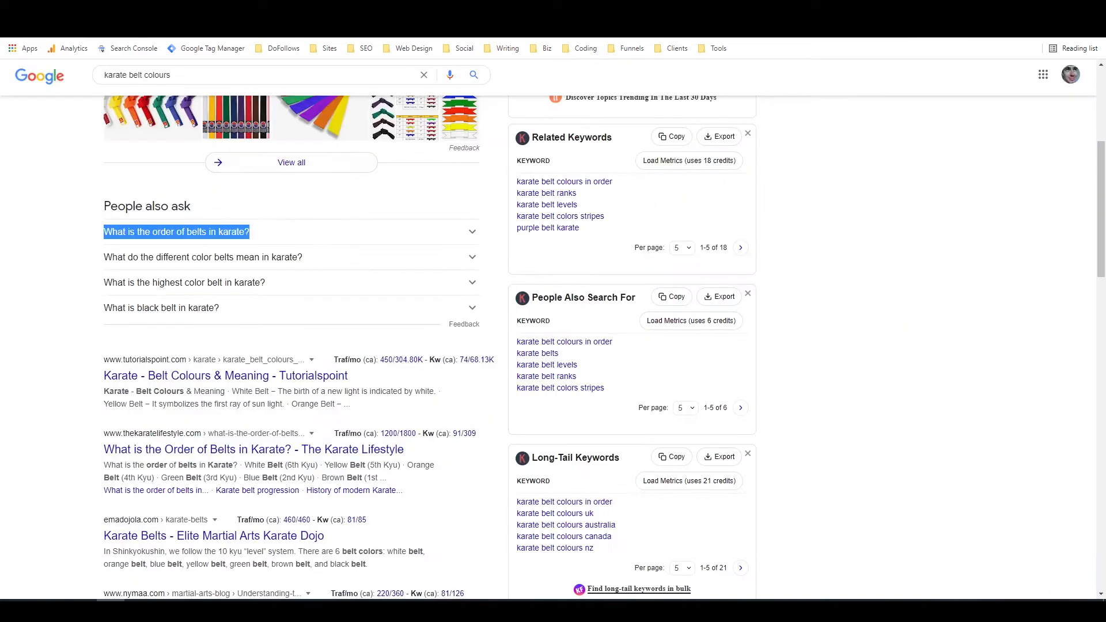
left_click_drag(104, 259, 307, 263)
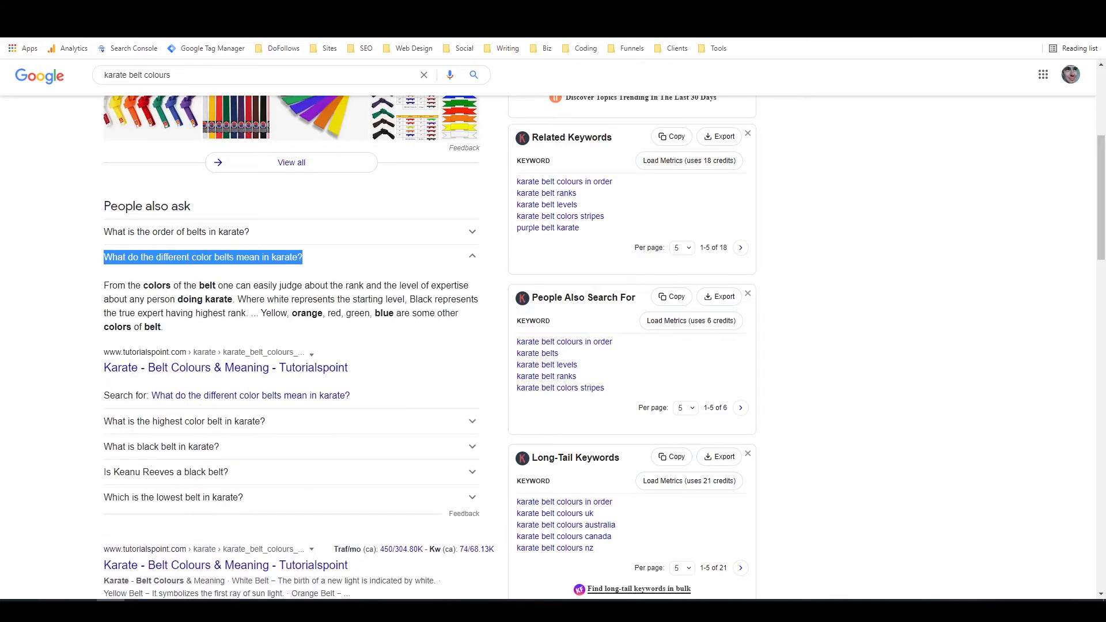
left_click(231, 11)
left_click(862, 384)
key("Return")
key("ctrl+v")
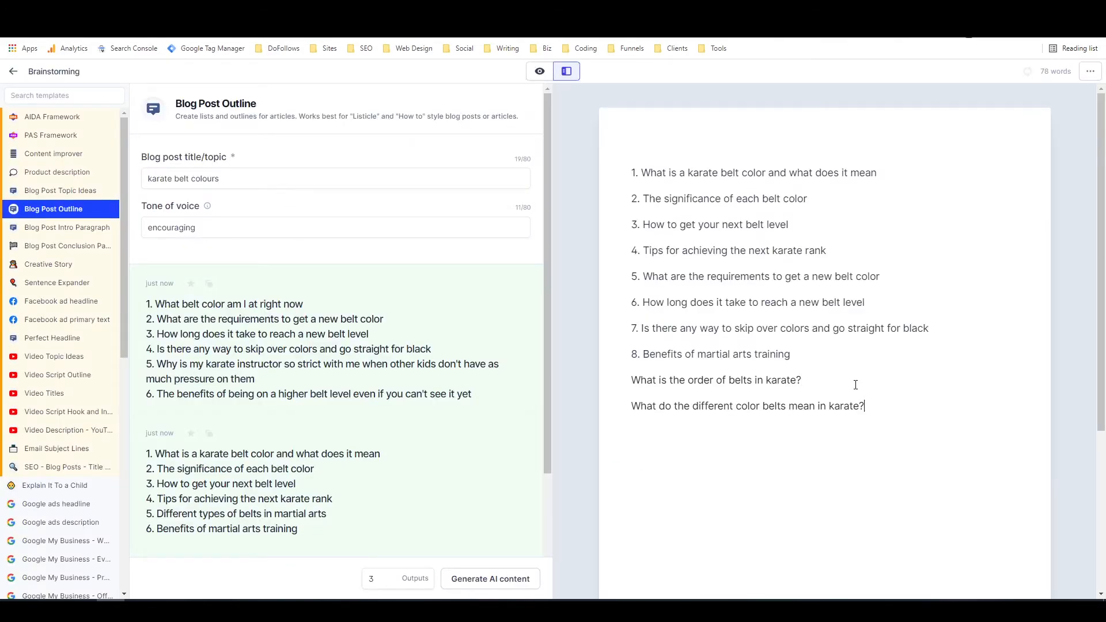
Copy "What is black belt in karate?" from Google's People also ask onto a new line at the outline's end.
left_click(323, 10)
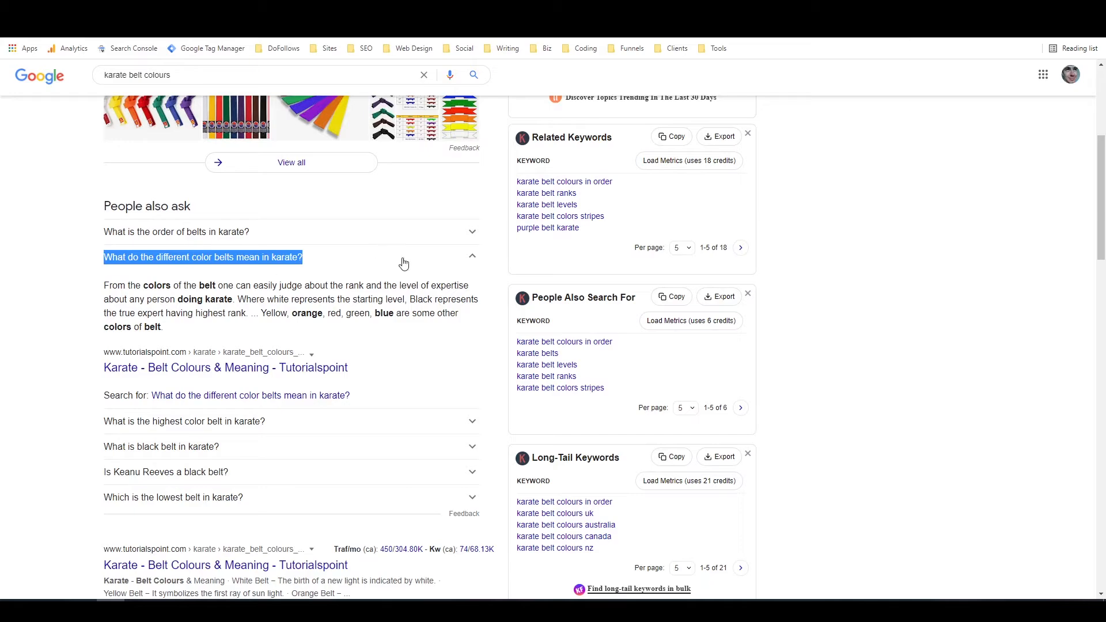
left_click(464, 257)
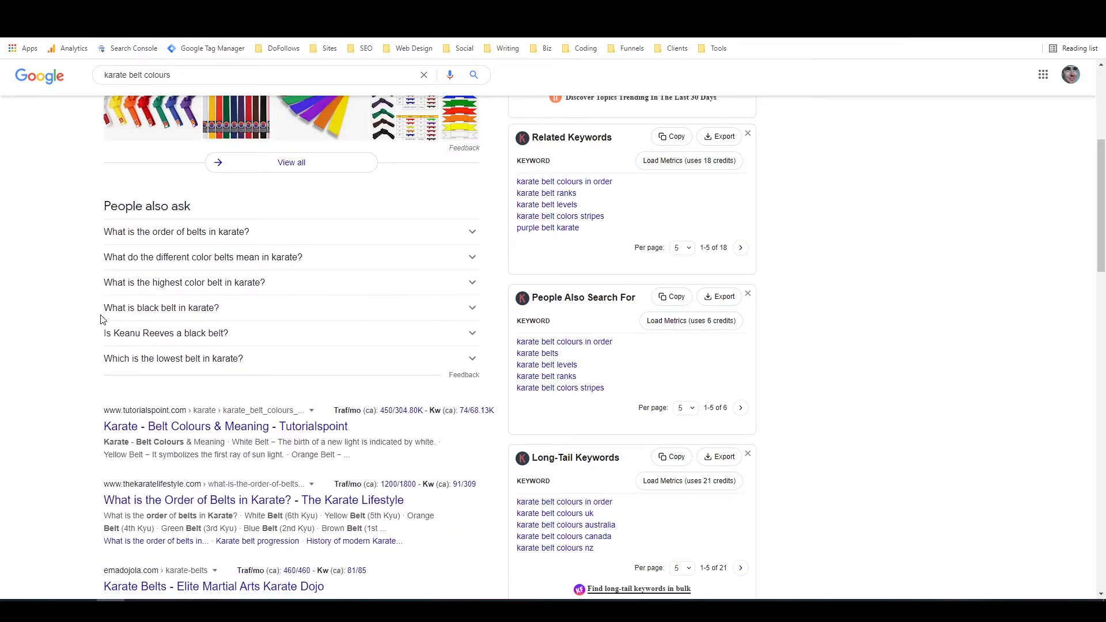
left_click_drag(104, 312, 218, 315)
key("ctrl+c")
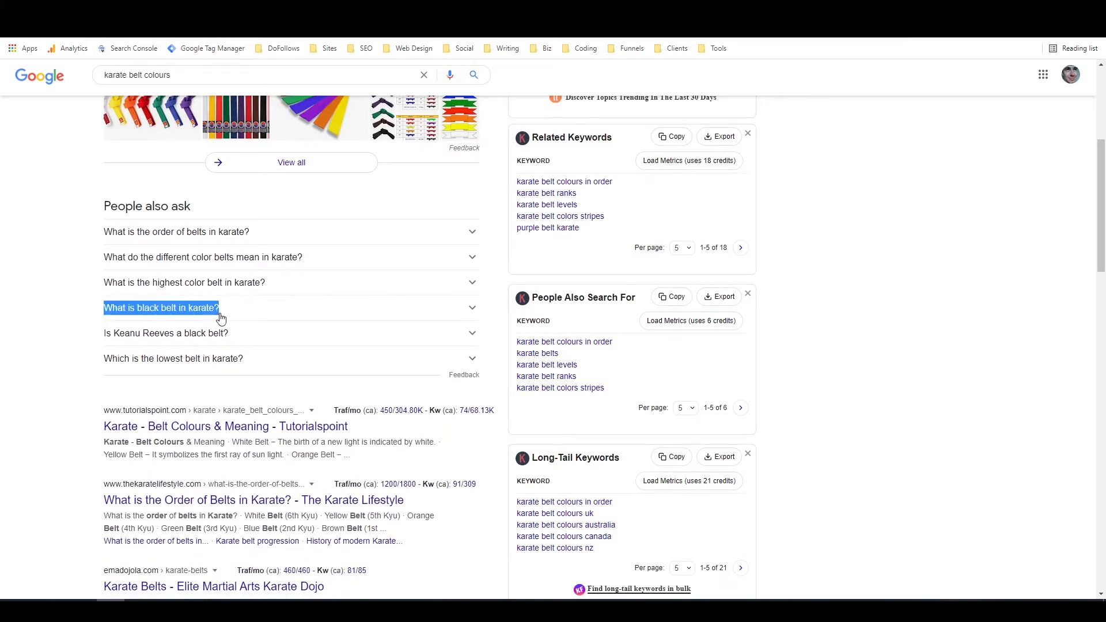
left_click(67, 296)
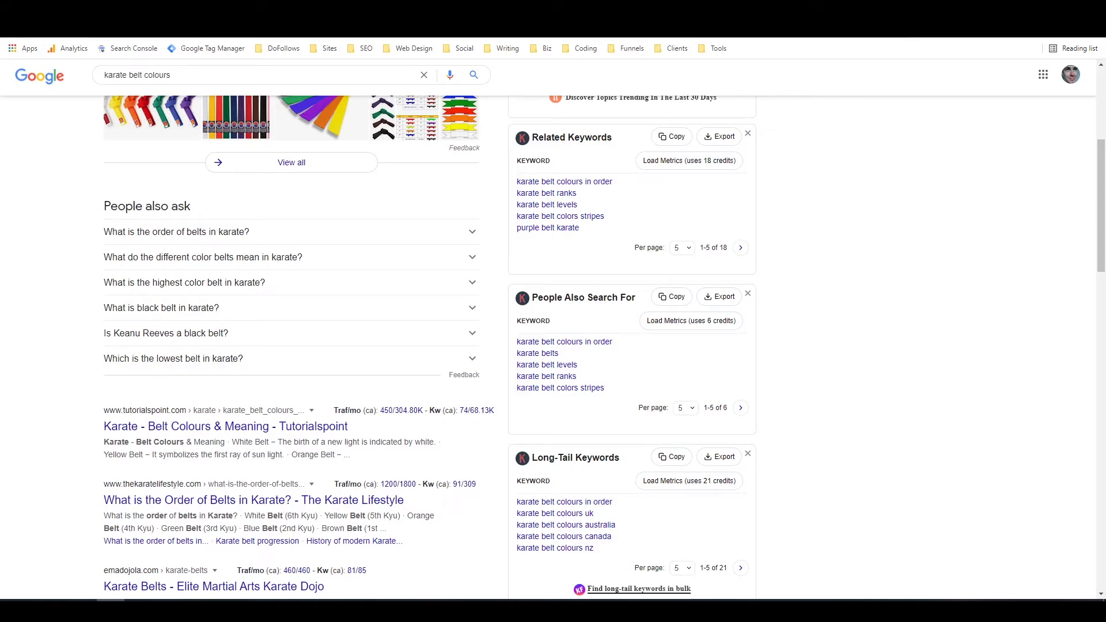
left_click(357, 10)
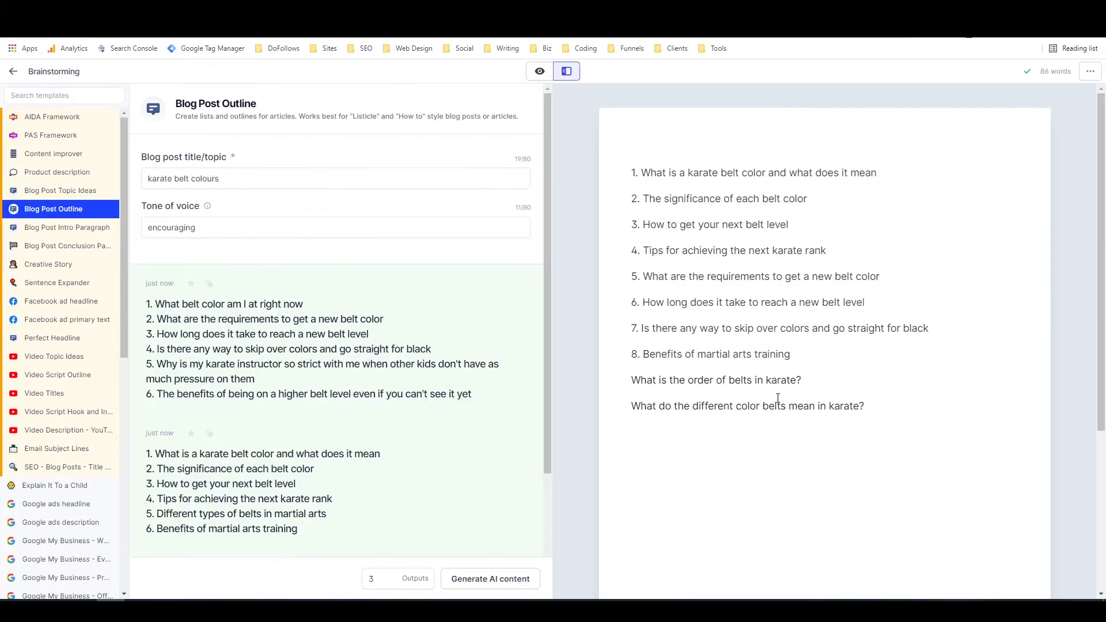
left_click(892, 405)
key("Return")
key("ctrl+v")
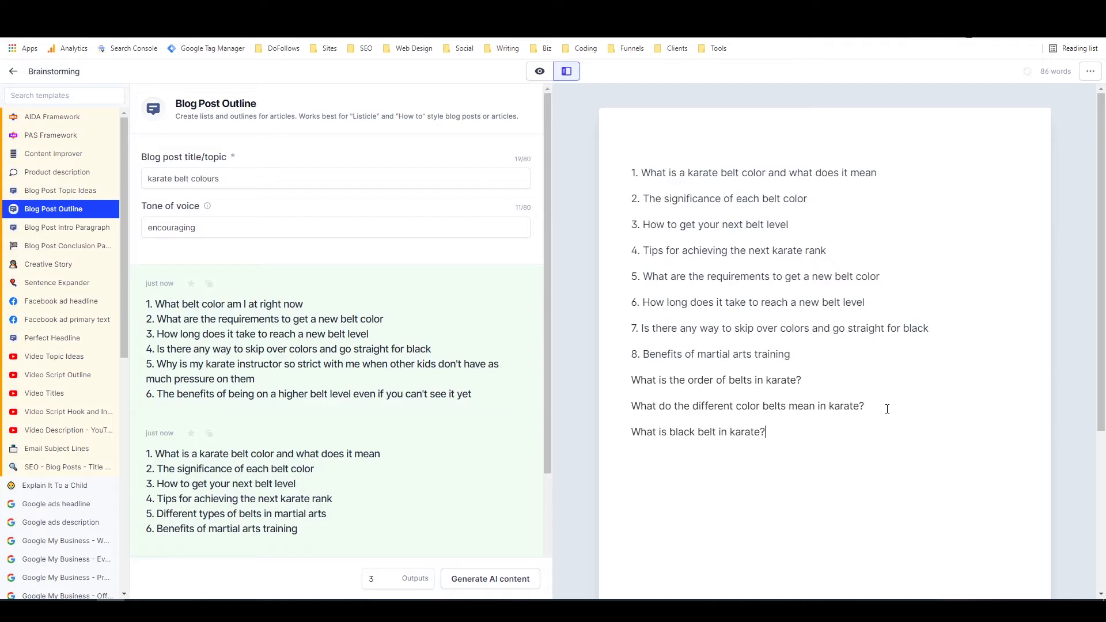
Copy "Which is the lowest belt in karate?" from Google's People also ask to the end of the outline.
left_click(259, 10)
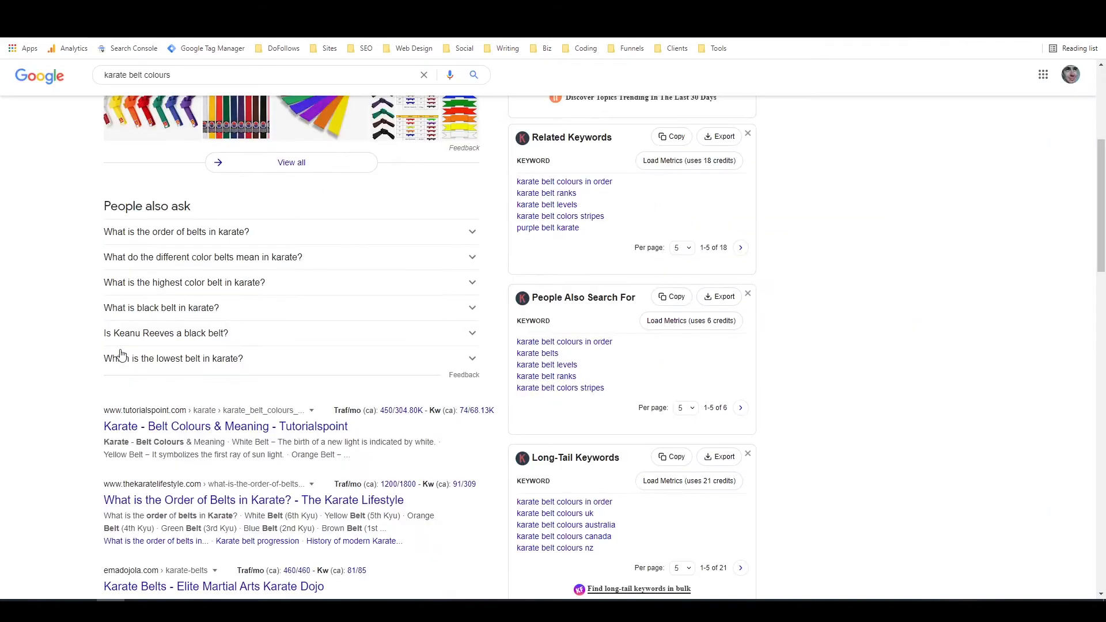
left_click_drag(99, 364, 269, 370)
key("ctrl+c")
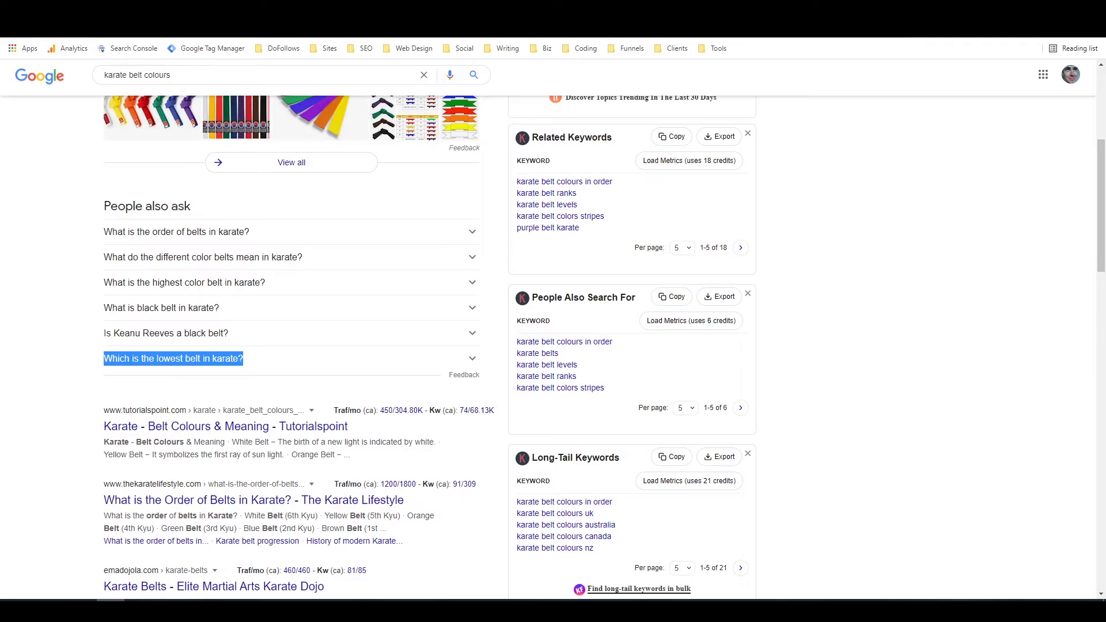
left_click(144, 10)
key("ctrl+v")
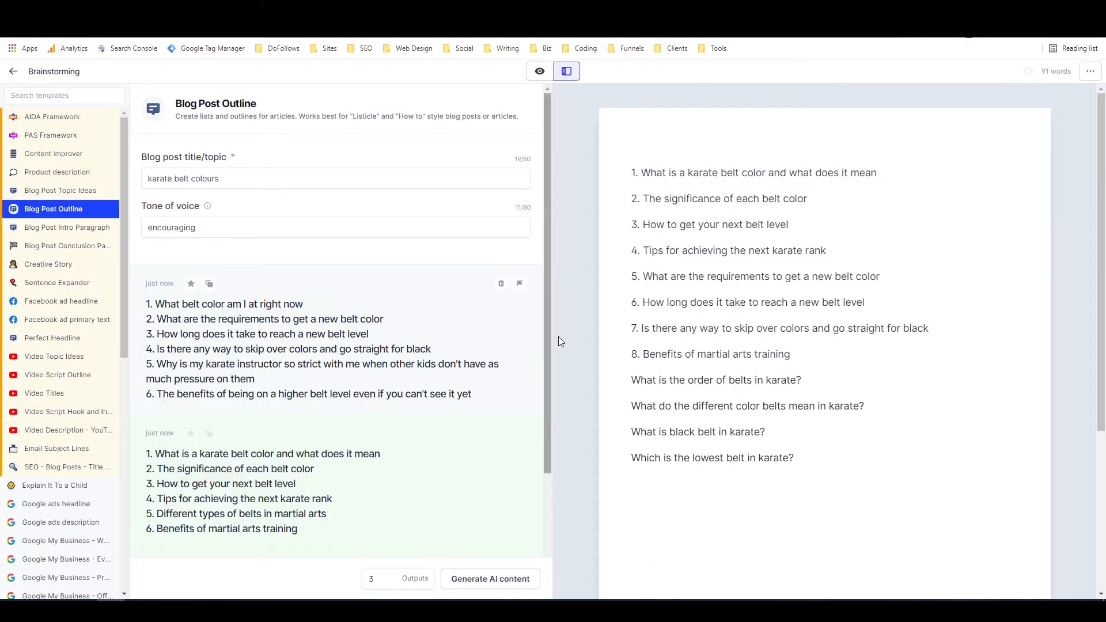
Number the four unnumbered karate questions at the end of the outline 9, 10, 11 and 12.
left_click(632, 381)
type("1.")
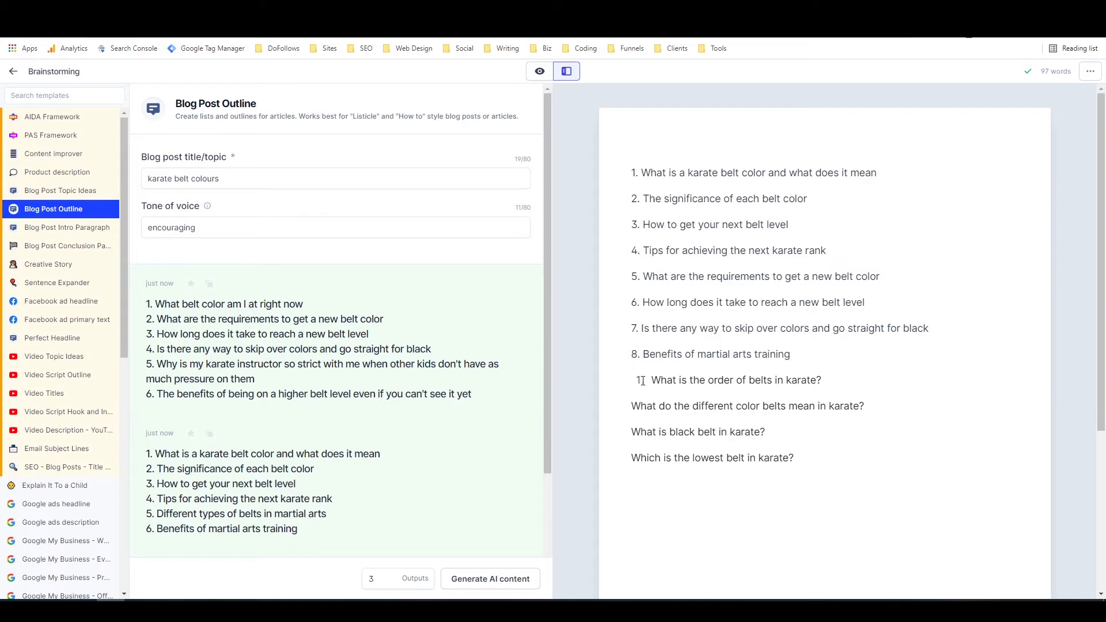
key("BackSpace")
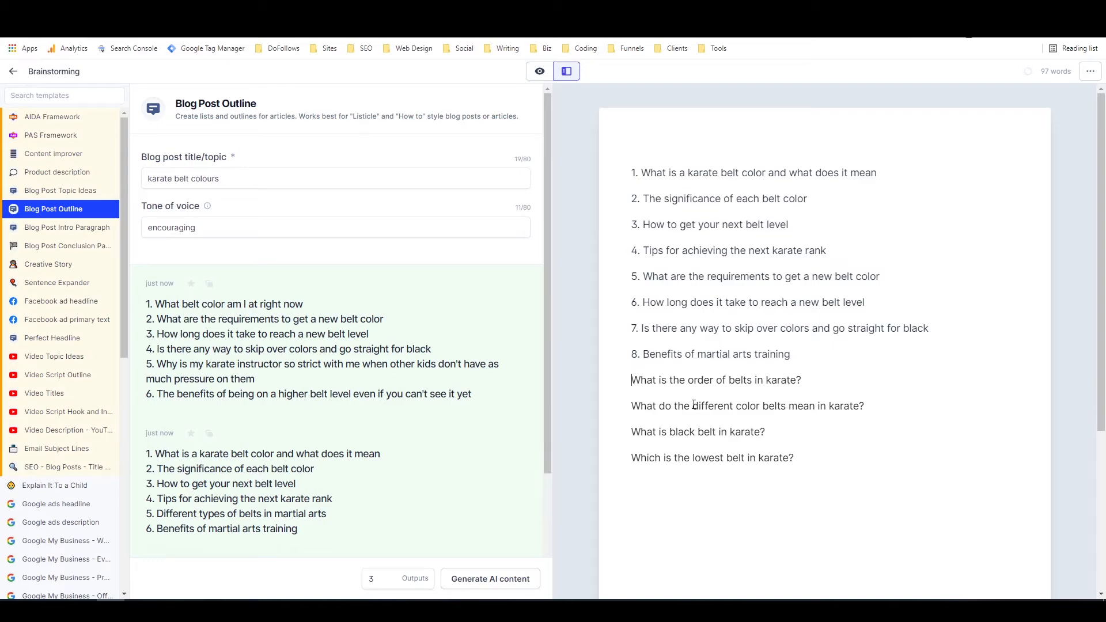
type("9")
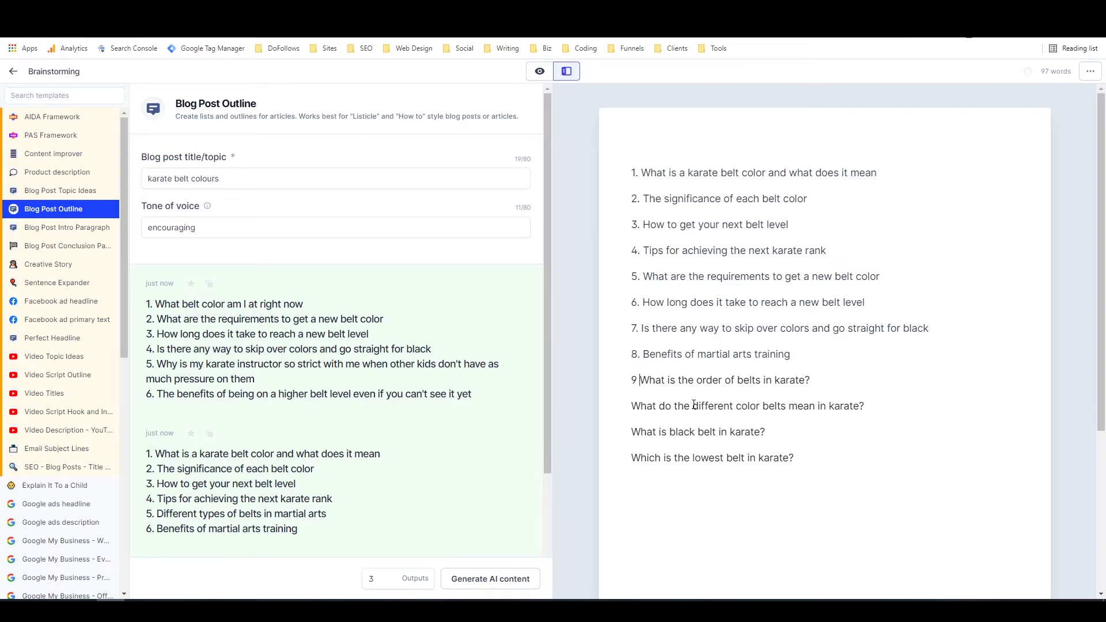
key("BackSpace")
left_click(634, 406)
key("Left")
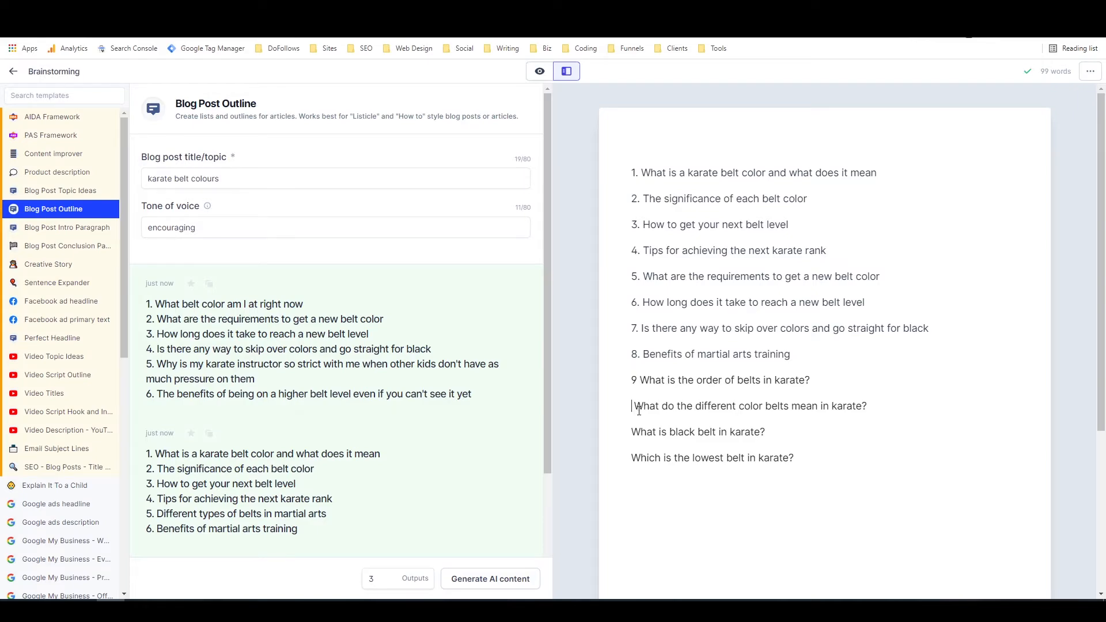
type("10")
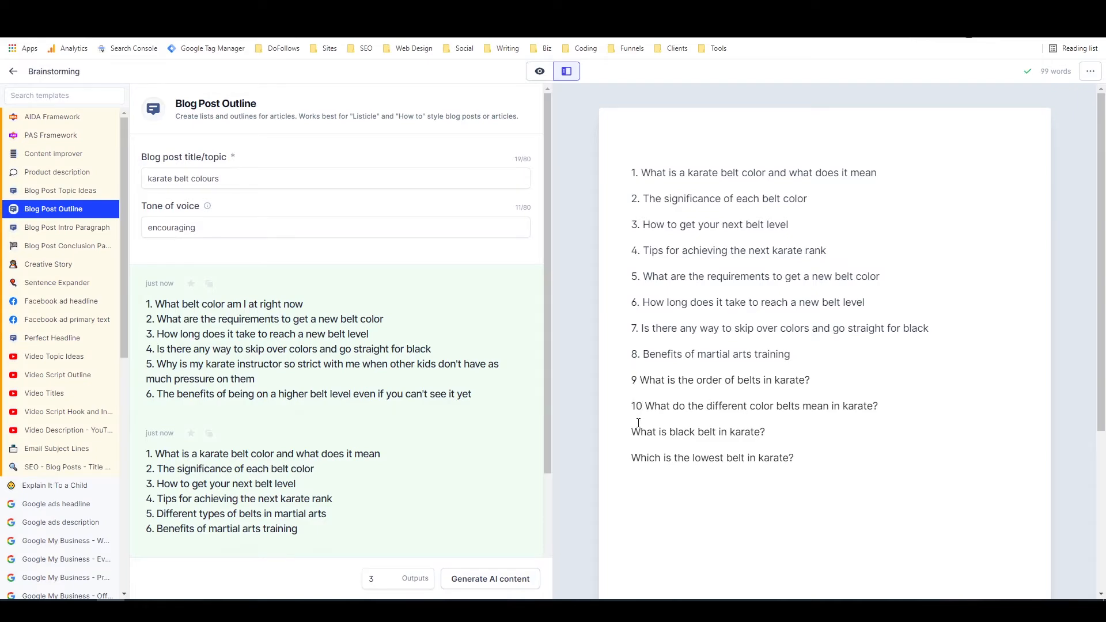
left_click(631, 432)
type("11")
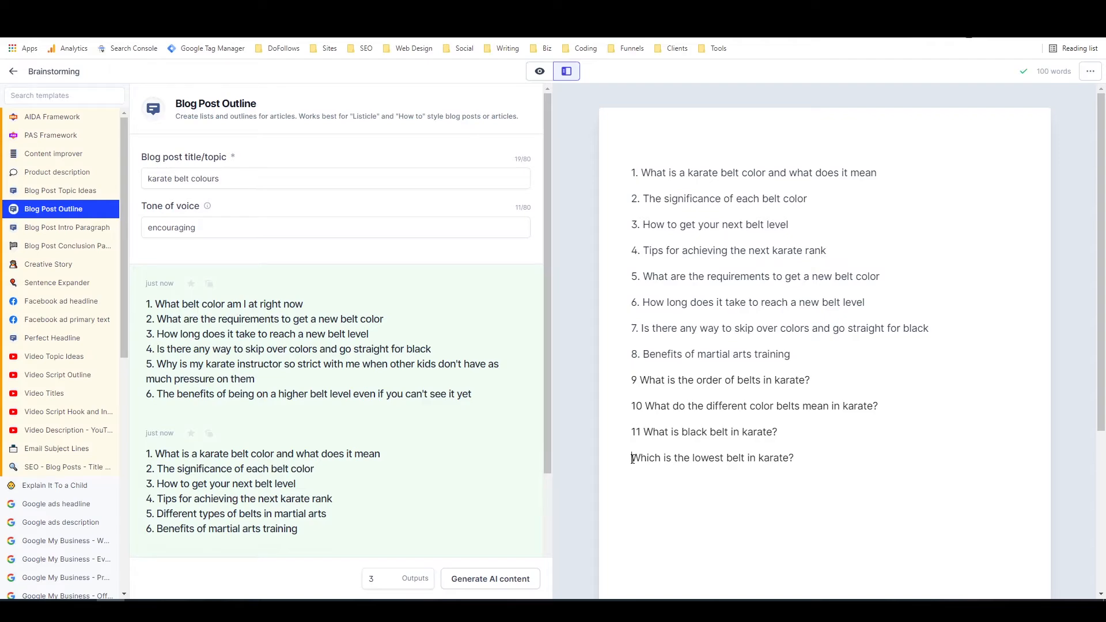
left_click(633, 459)
type("12")
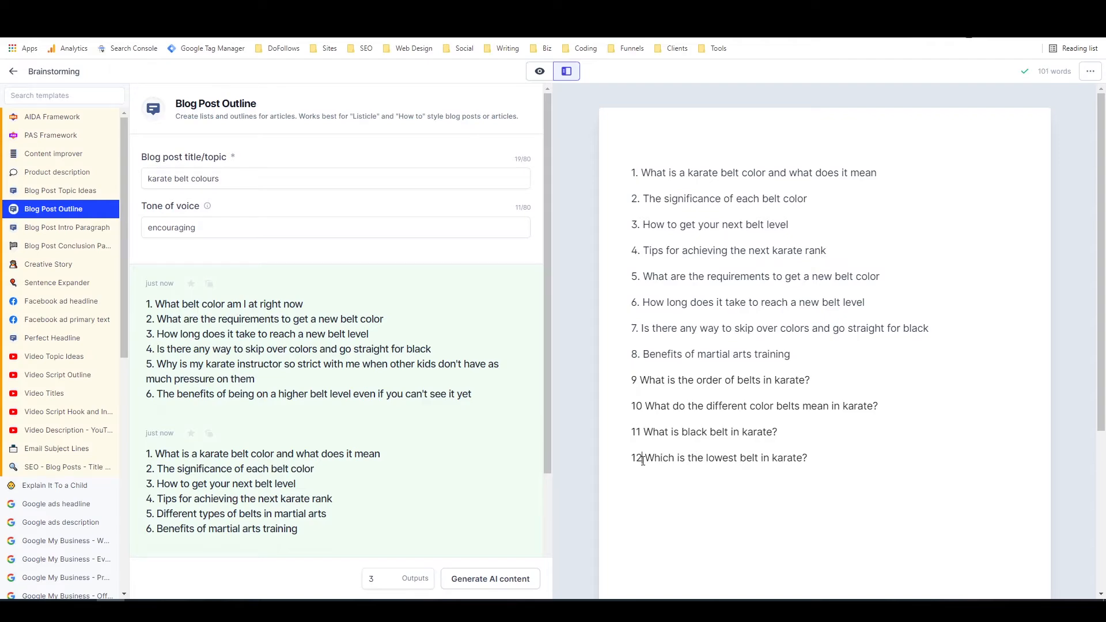
Add a period after each of the numbers 12, 11, 10 and 9 in the outline.
left_click(643, 459)
type(".")
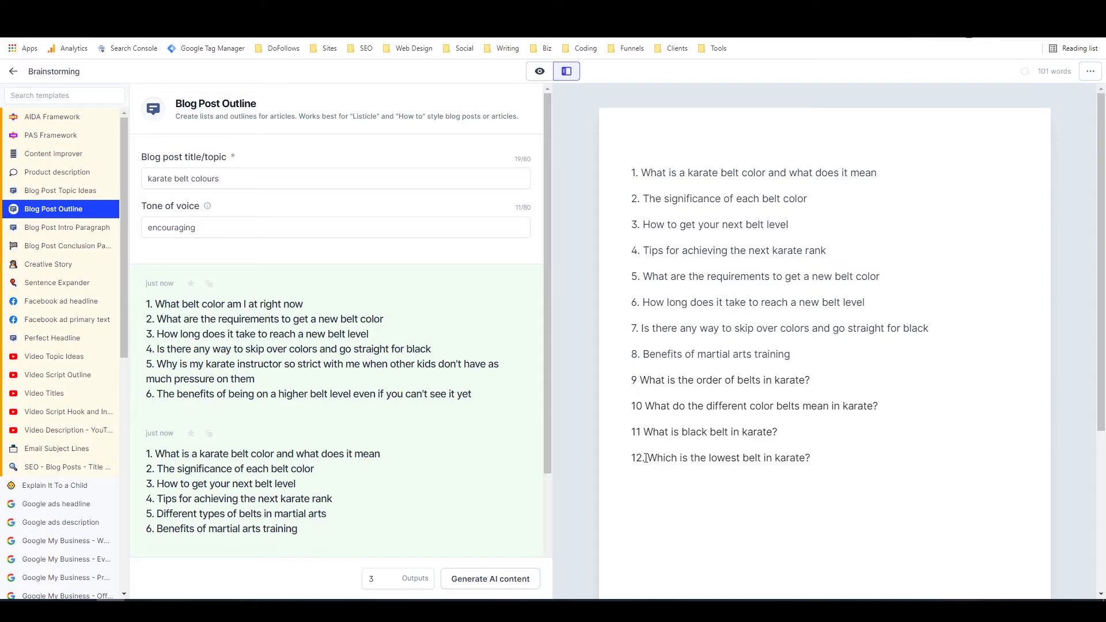
left_click(641, 433)
type(".")
left_click(643, 406)
type(".")
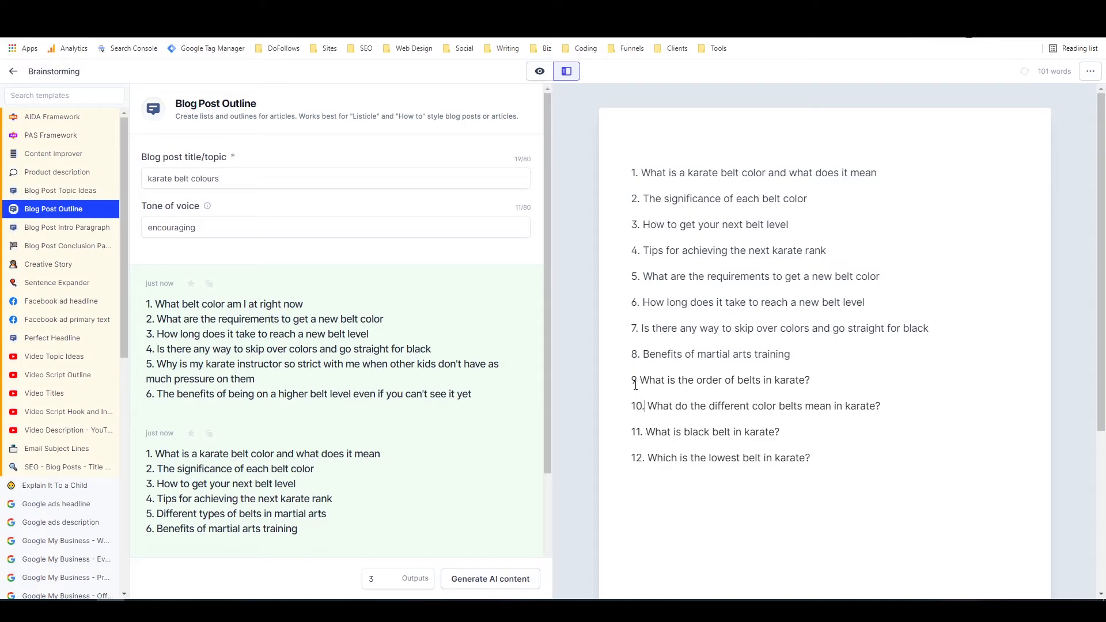
left_click(637, 381)
type(".")
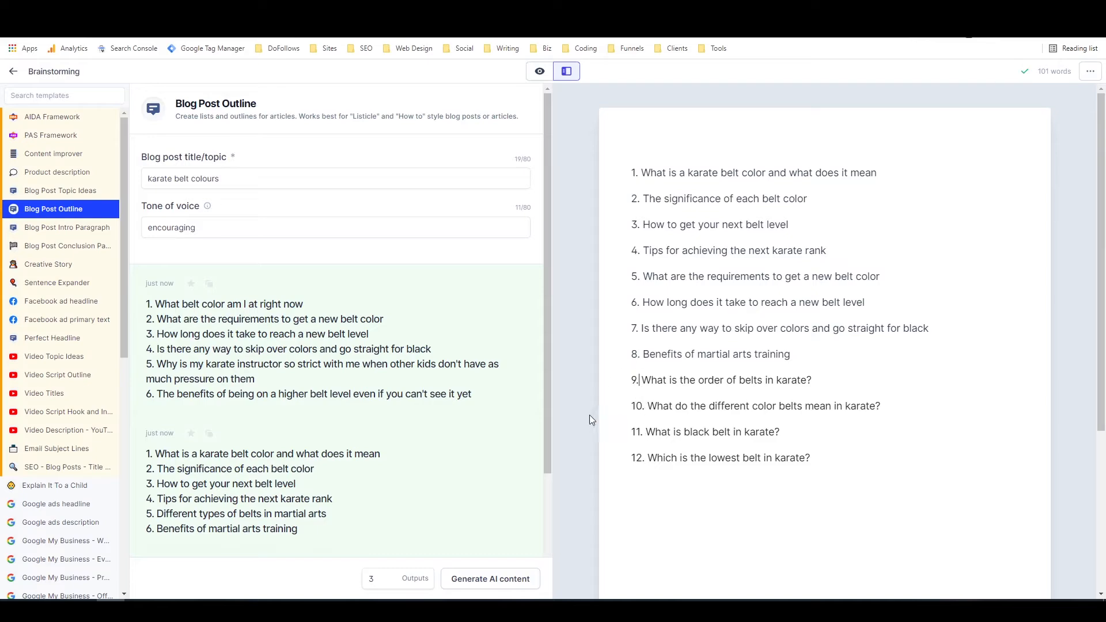
left_click_drag(629, 175, 838, 452)
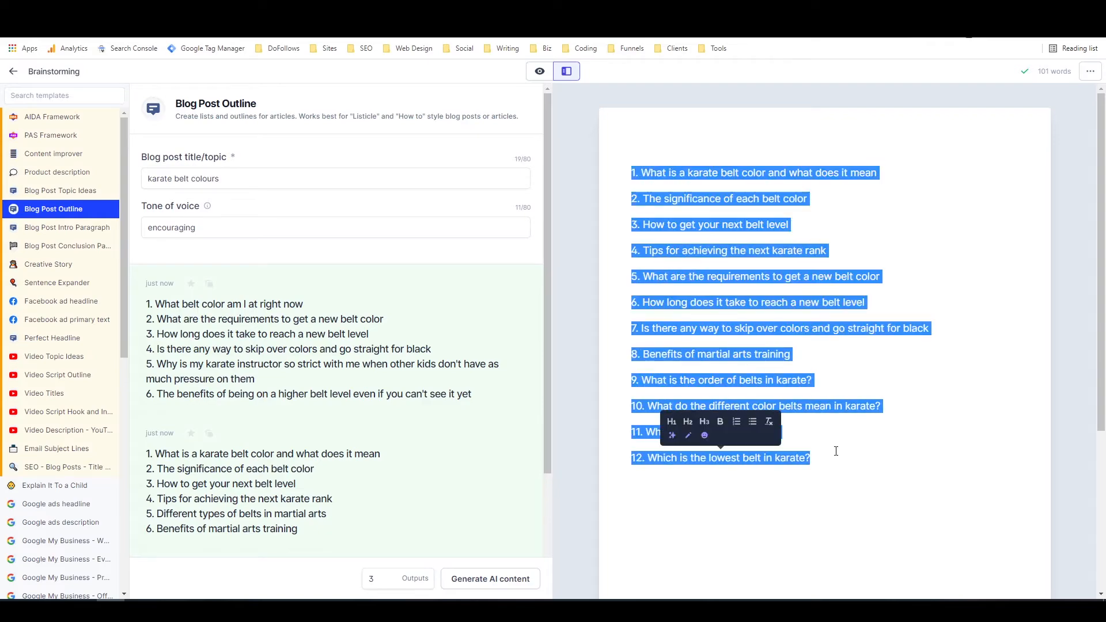
left_click(838, 451)
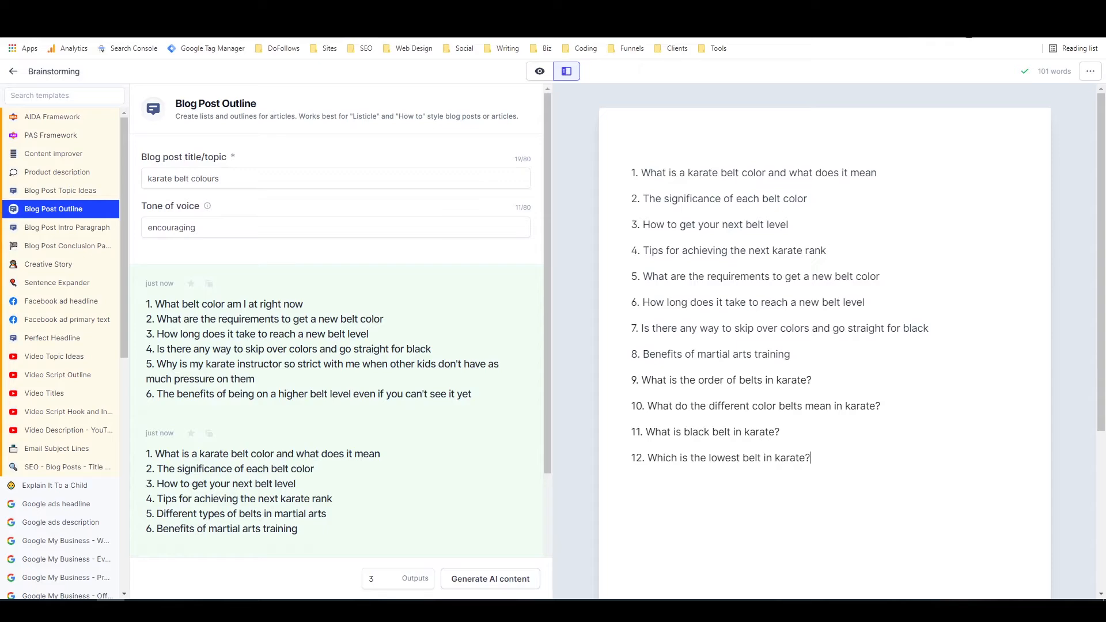
left_click_drag(221, 178, 177, 176)
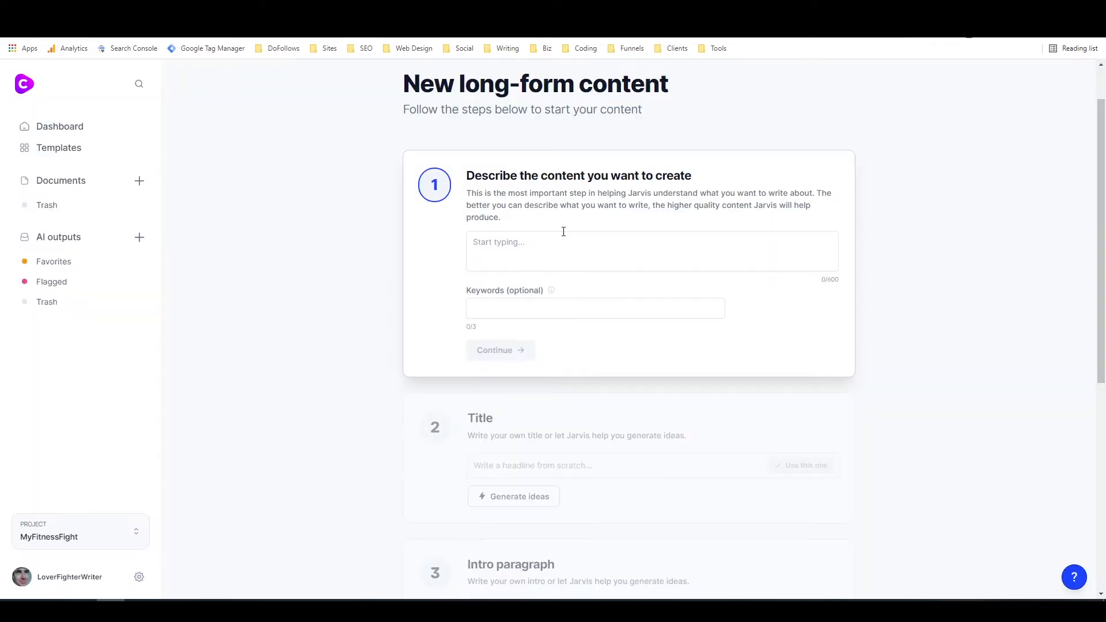
Start the new long-form content description with "Write an article about karate belt colors. Explain the".
left_click(563, 231)
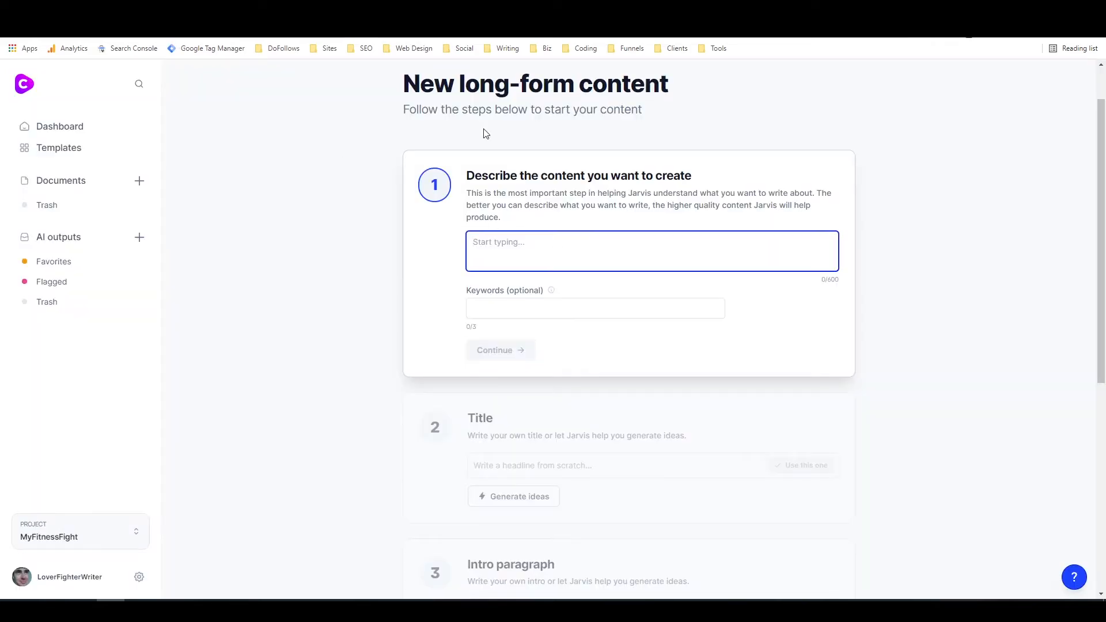
type("Write an a")
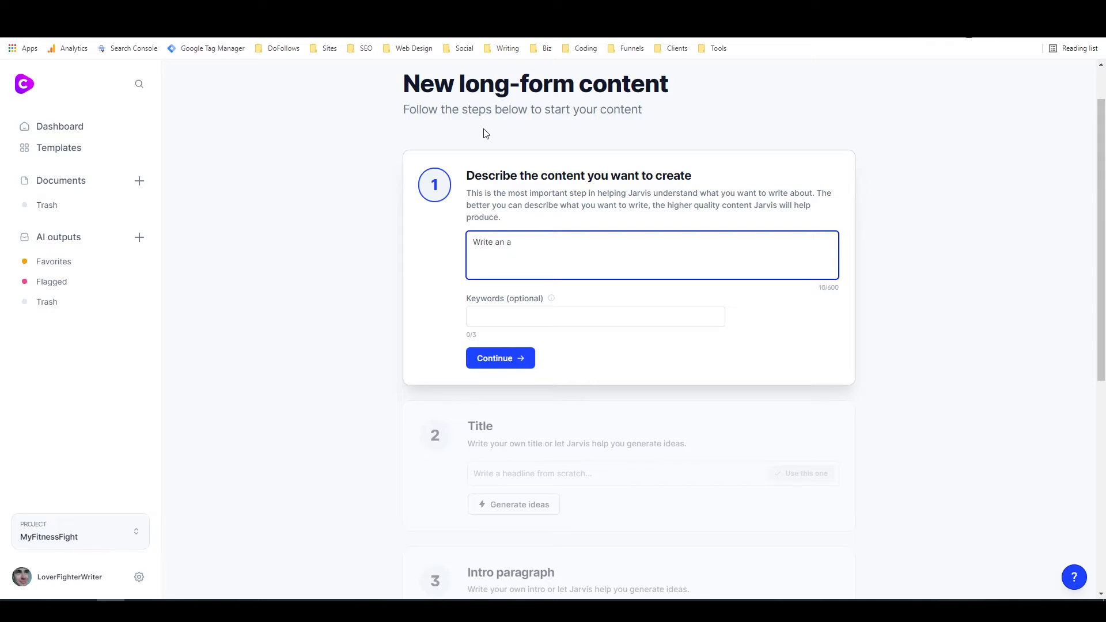
type("rticle about karate belt colours")
key("BackSpace")
key("BackSpace")
key("BackSpace")
type("rs. Explain the ")
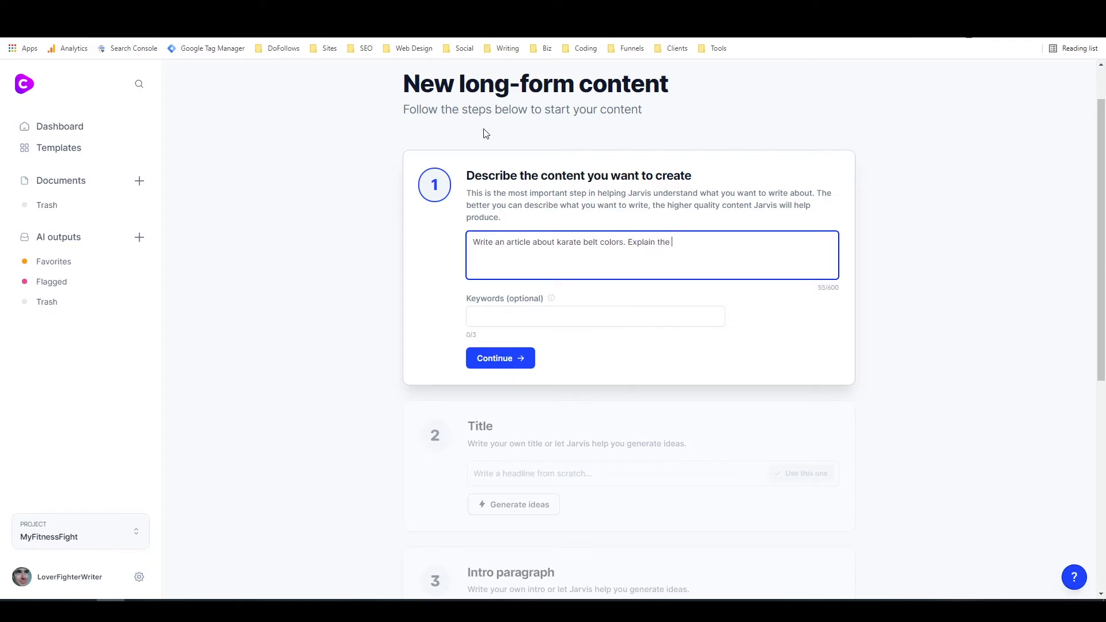
Continue the description with "significance of the different colors, what order they go in, and what each means. Answer the following questions:" and a line break.
type("significance of the different colors, what or")
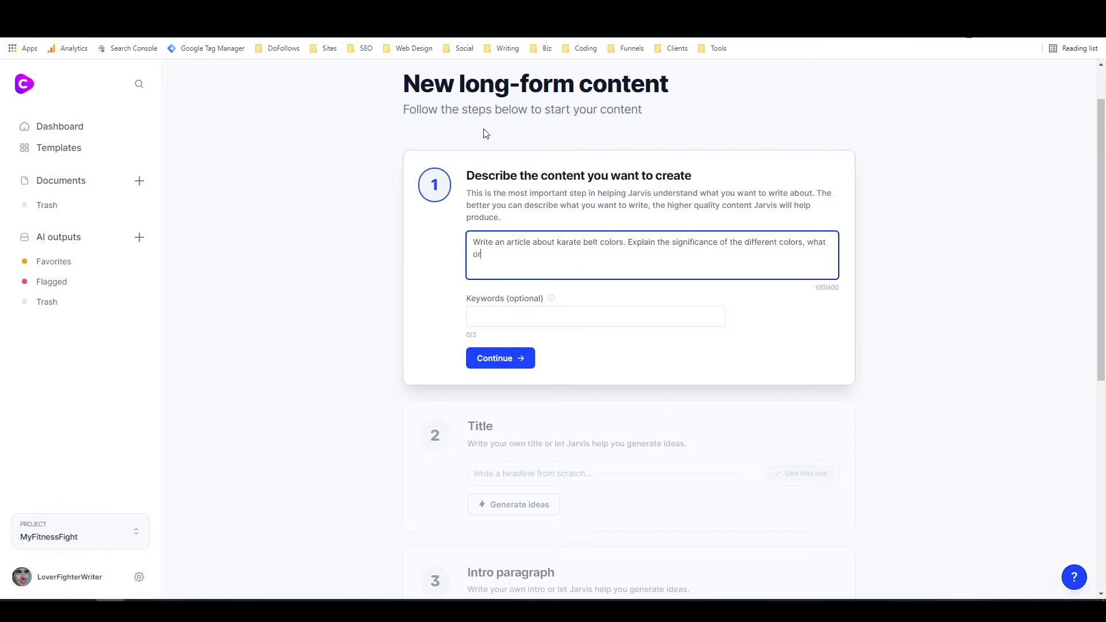
type("der they go in, and what each means. Answer the foll")
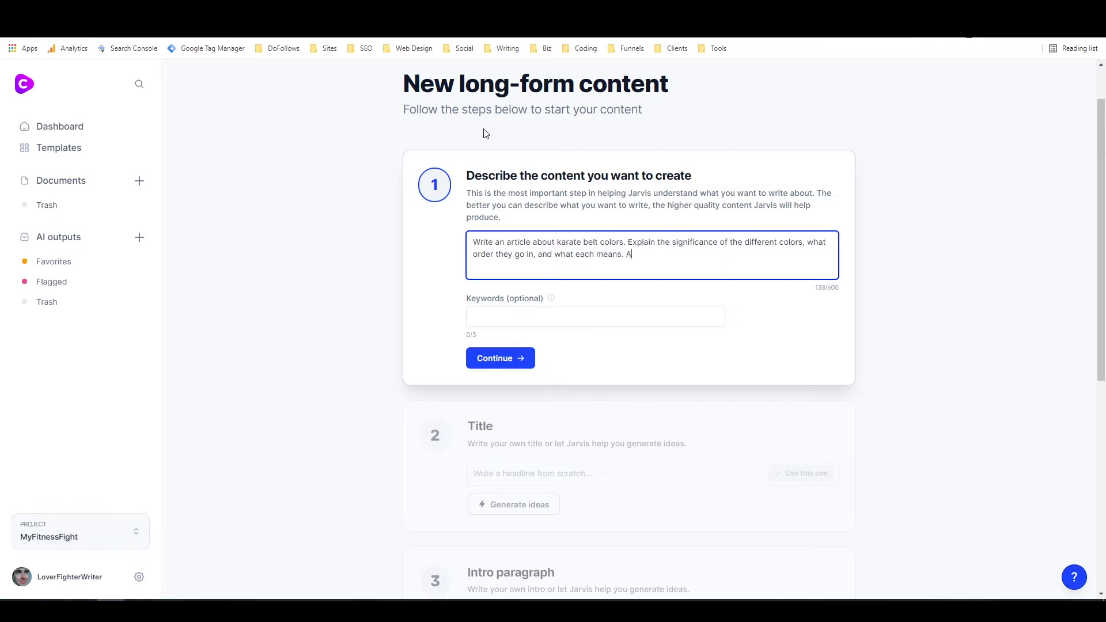
type("owing questions:")
key("Return")
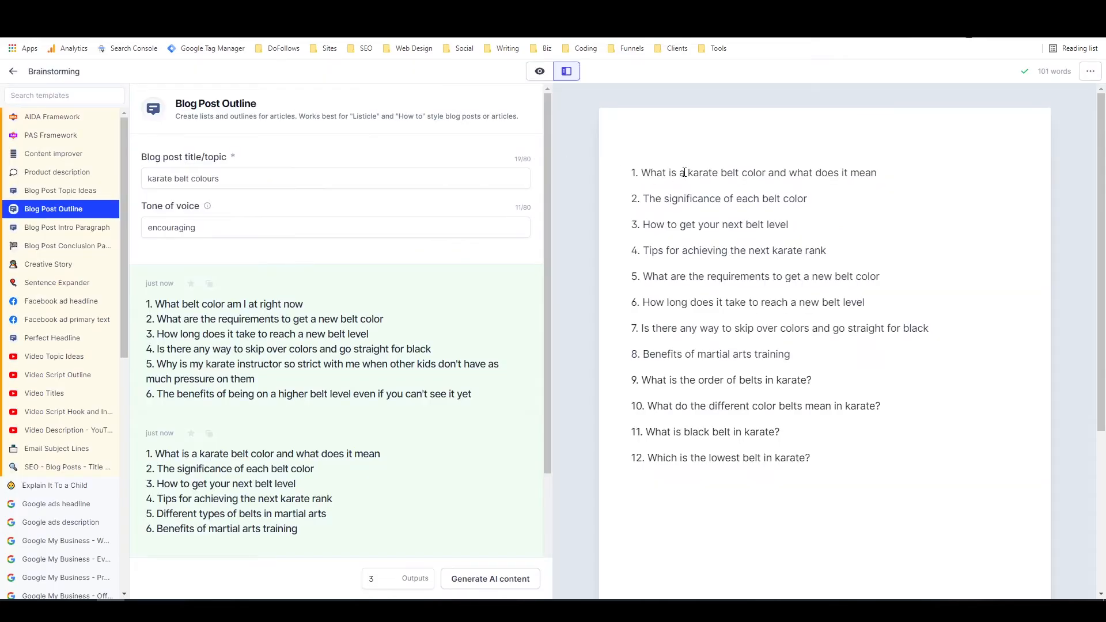
Copy the whole numbered outline from the Brainstorming document into the long-form content description, below "Answer the following questions:".
key("ctrl+a")
left_click(684, 172)
key("ctrl+Tab")
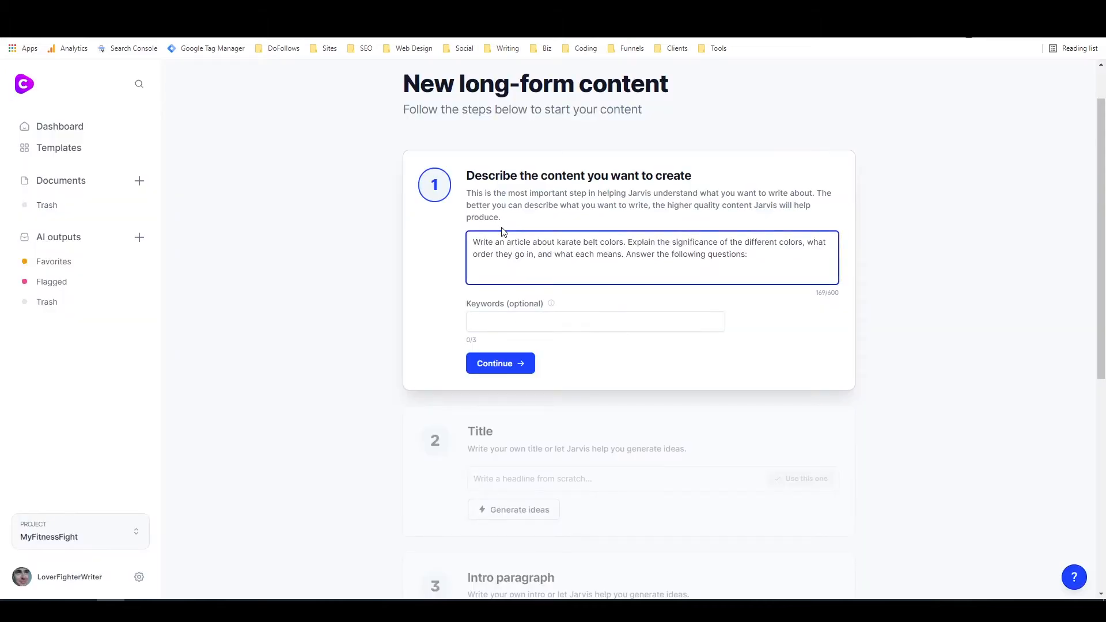
type("1. What is a karate belt color and what does it mean  2. The significance of each belt color  3. How to get your next belt level  4. Tips for achieving the next karate rank  5. What are the requirements to get a new belt color  6. How long does it take to reach a new belt level  7. Is there any way to skip over colors and go straight for black  8. Benefits of martial arts training  9. What is the order of belts in karate?  10.")
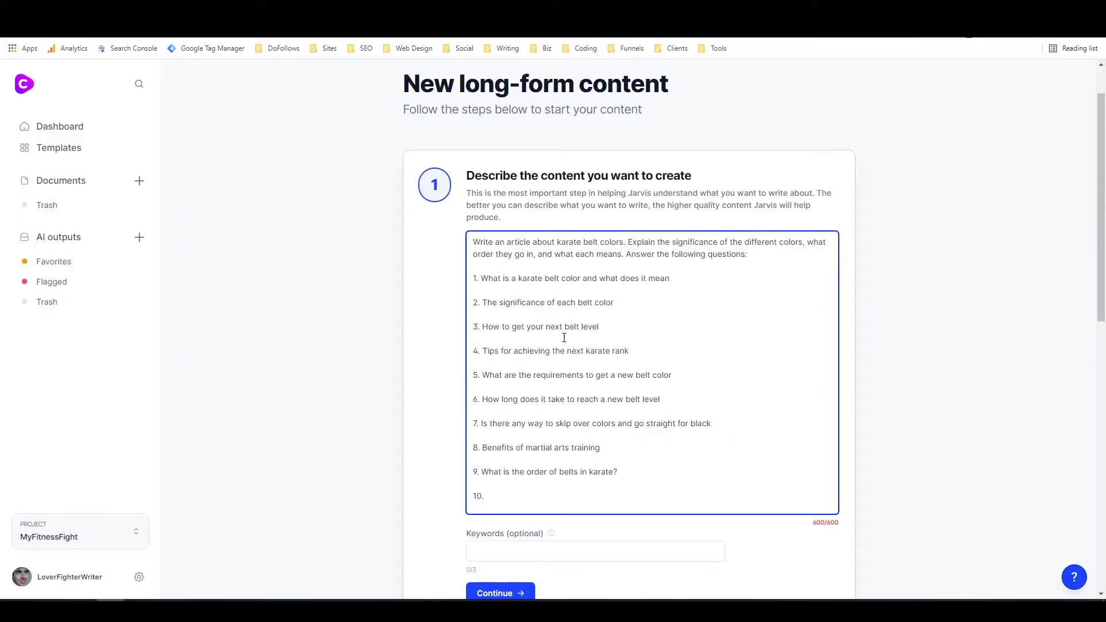
Delete the incomplete item "10." and the blank line after item 9 from the end of the content description.
key("BackSpace")
key("BackSpace")
key("BackSpace")
key("BackSpace")
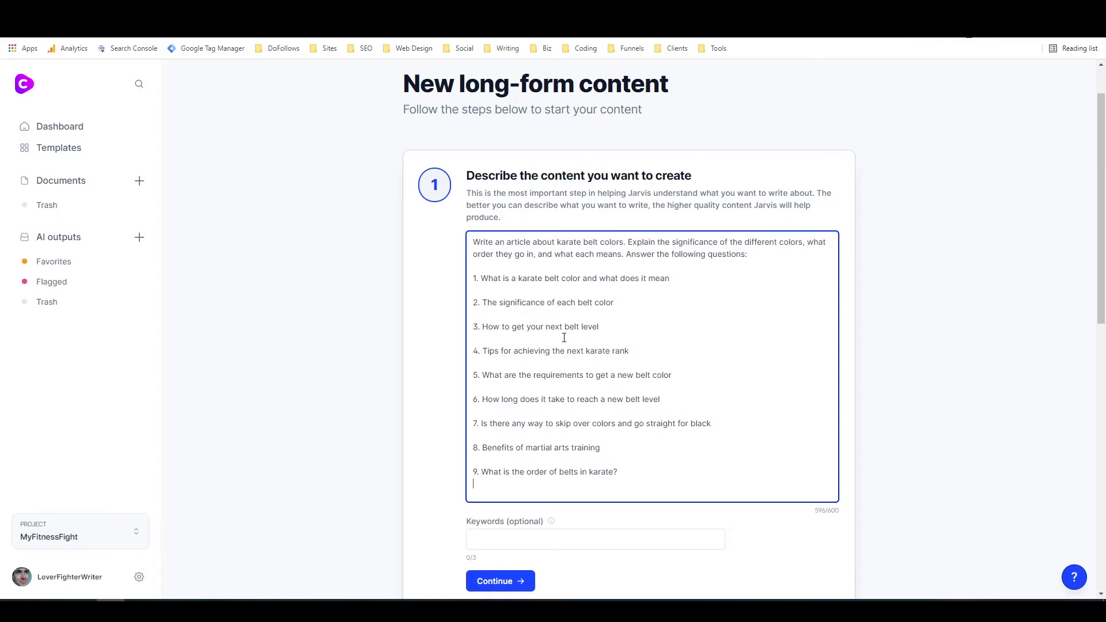
key("BackSpace")
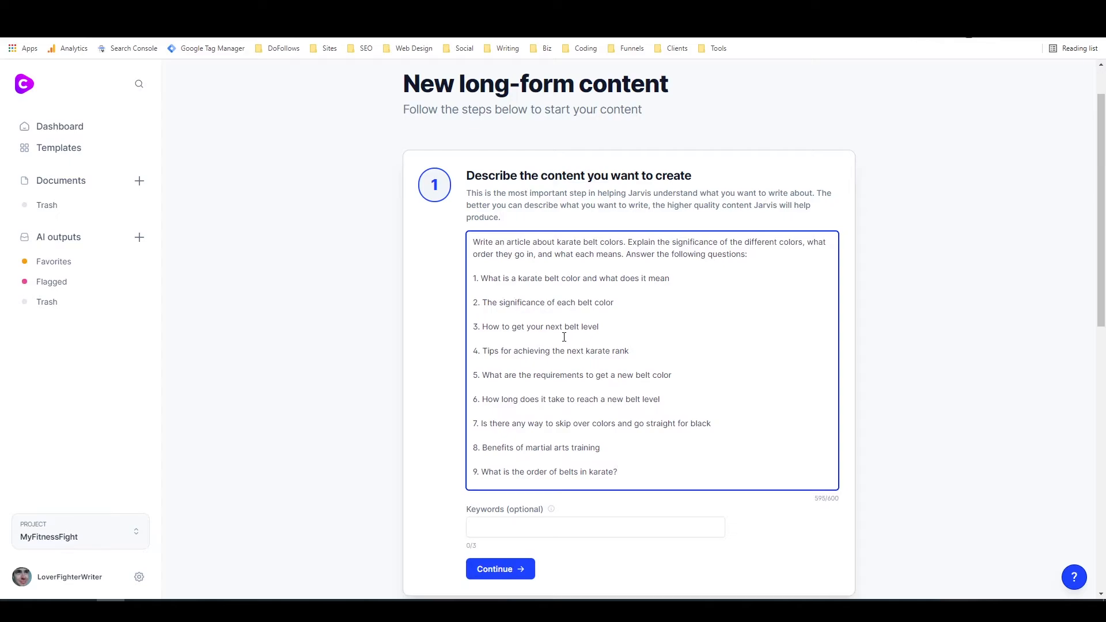
Remove the blank lines between the introduction and the nine numbered questions in the content description.
key("BackSpace")
left_click(478, 277)
key("BackSpace")
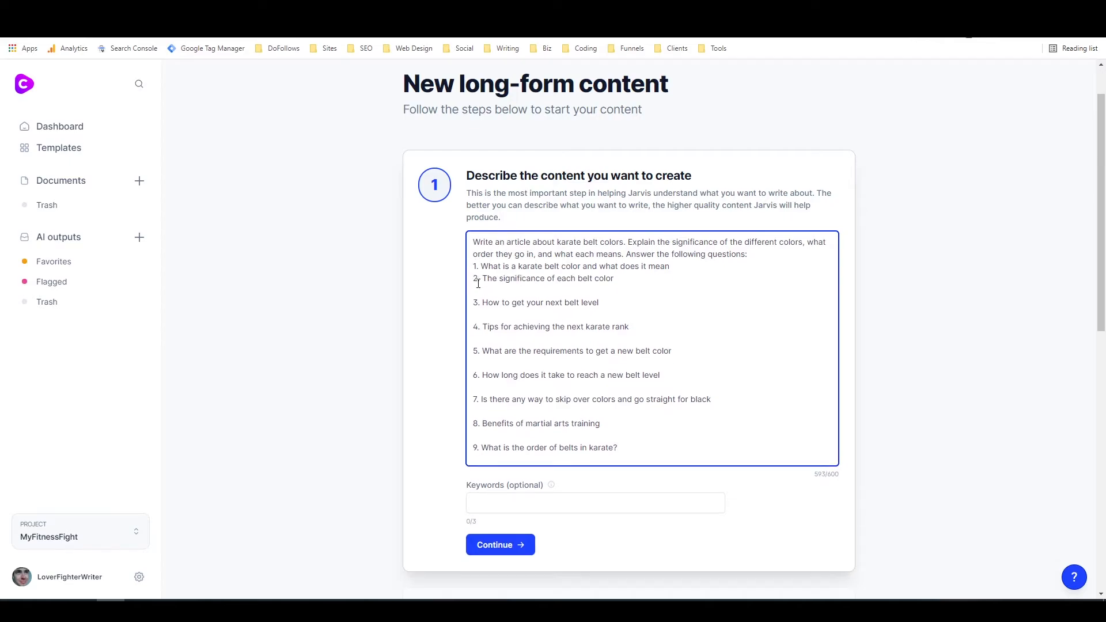
left_click(480, 292)
key("BackSpace")
left_click(480, 300)
key("BackSpace")
left_click(481, 315)
key("BackSpace")
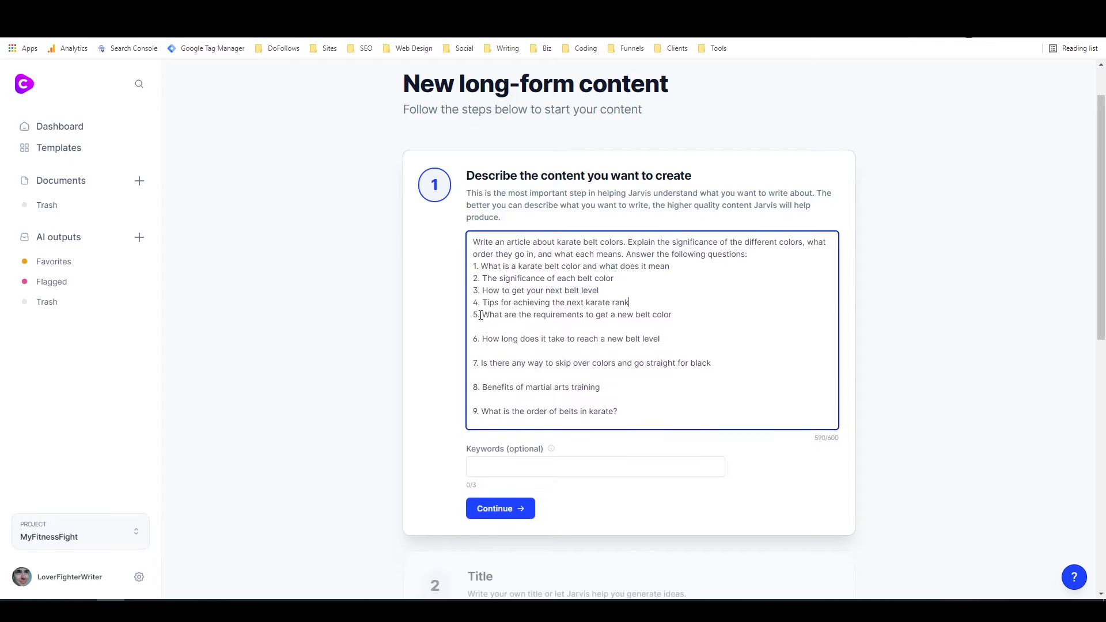
left_click(480, 330)
key("BackSpace")
left_click(481, 338)
key("BackSpace")
left_click(481, 351)
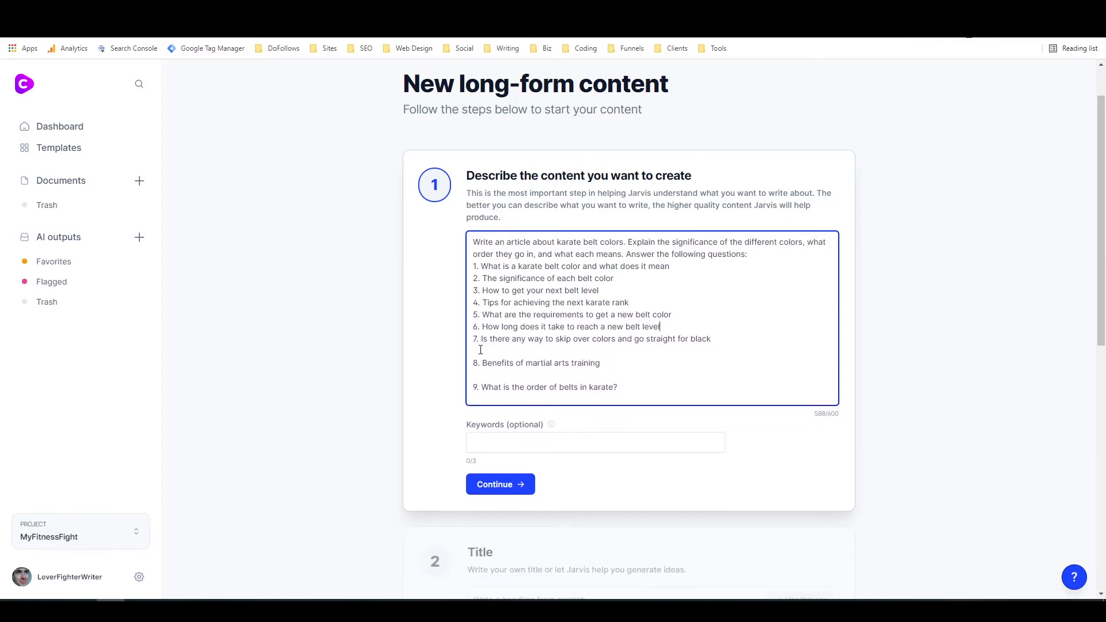
key("BackSpace")
left_click(474, 376)
key("BackSpace")
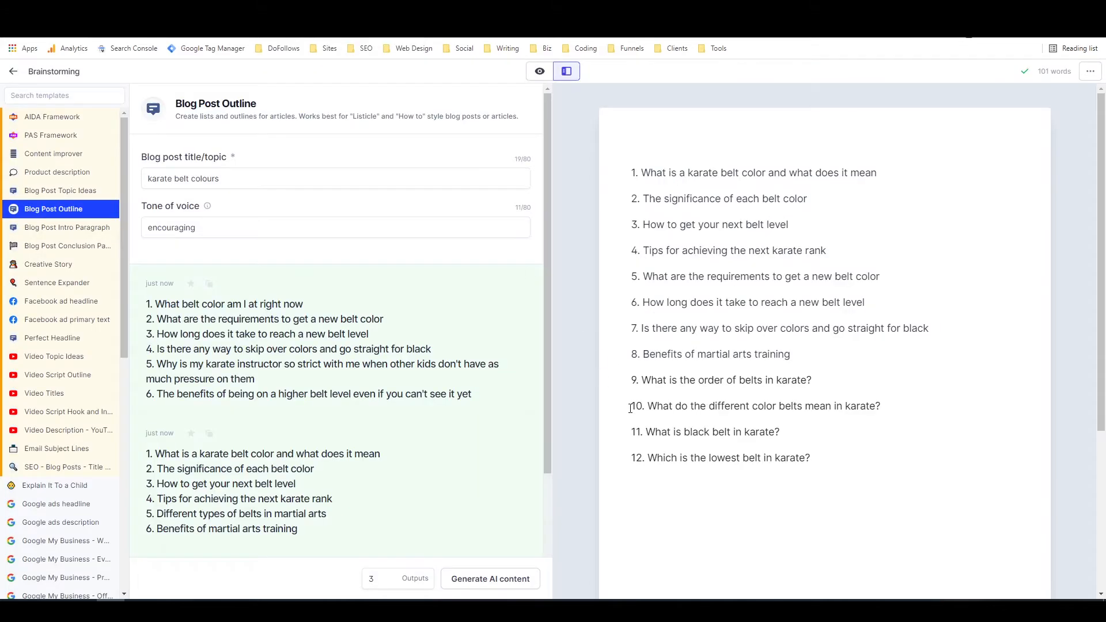
left_click_drag(632, 407, 888, 395)
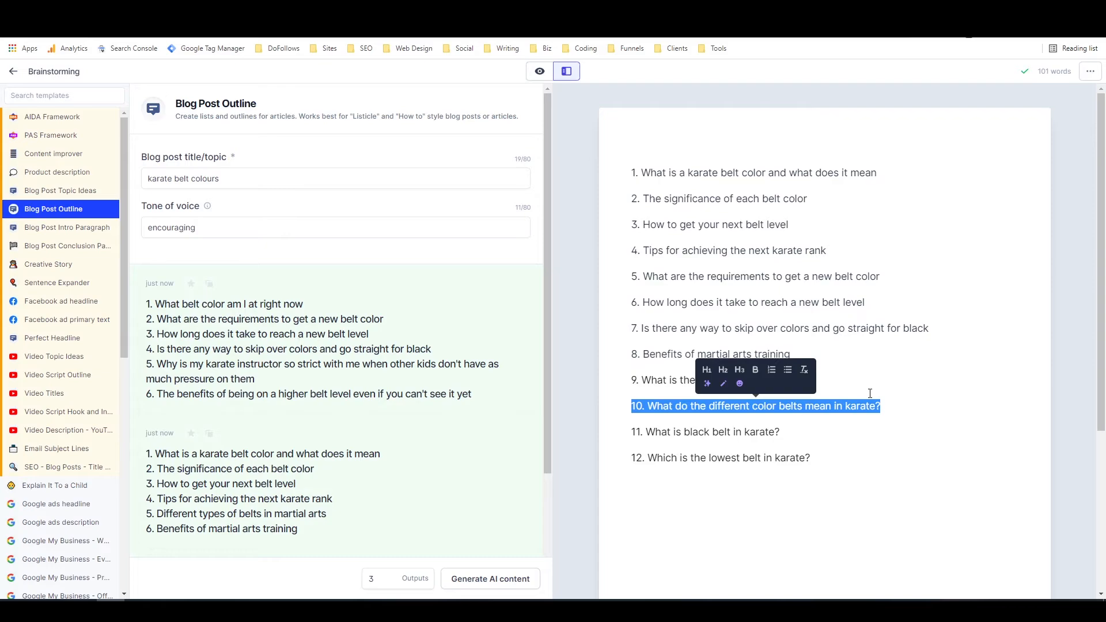
left_click(547, 10)
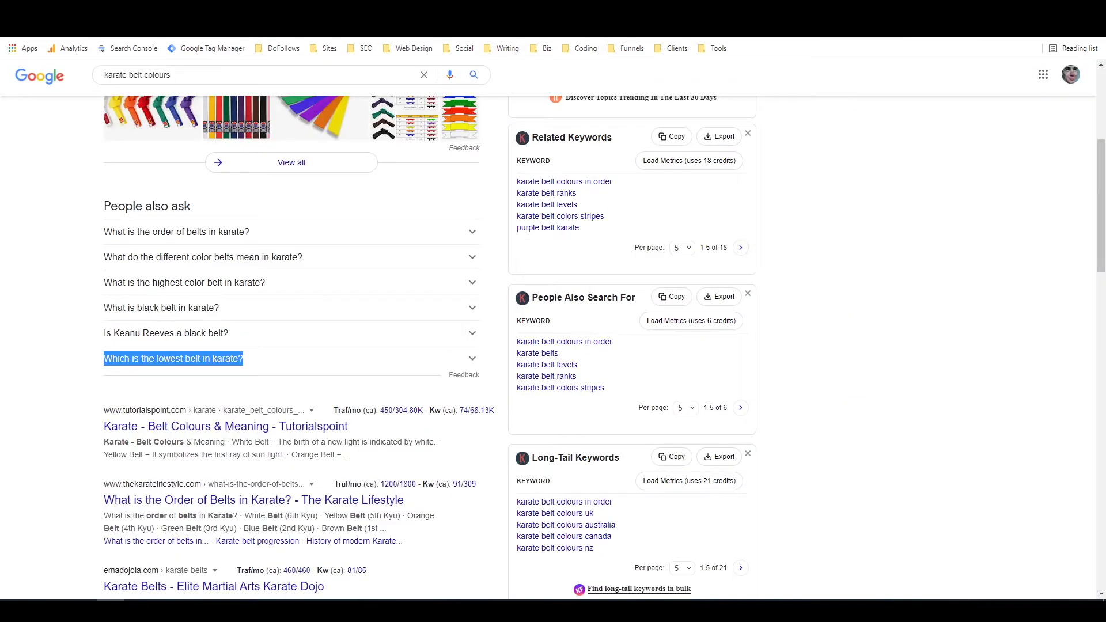
left_click(522, 12)
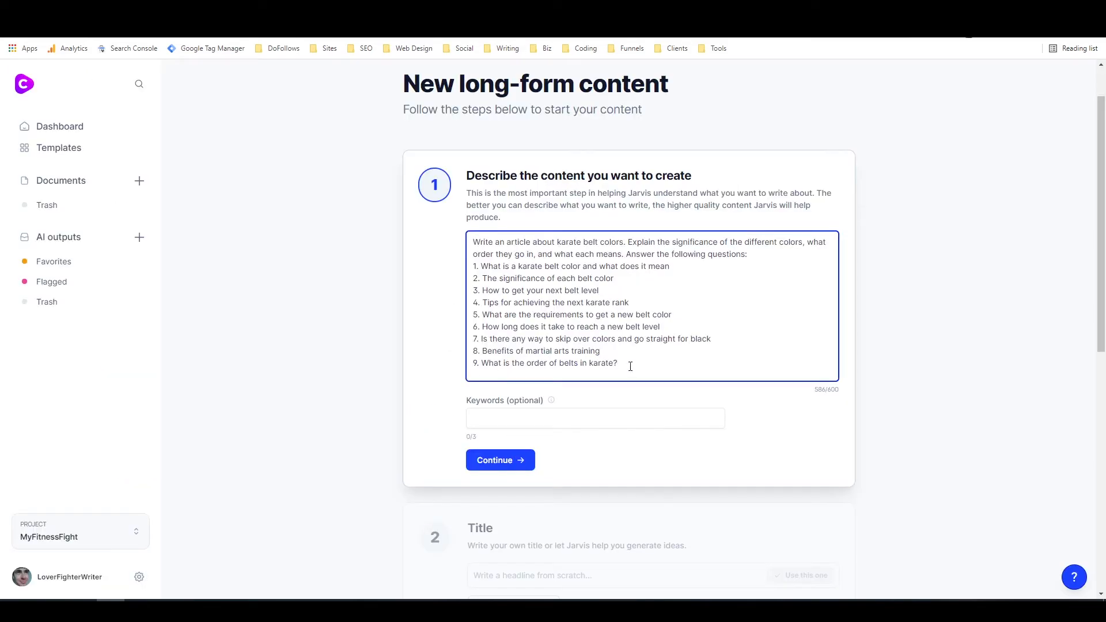
key("Return")
type("10. What do t")
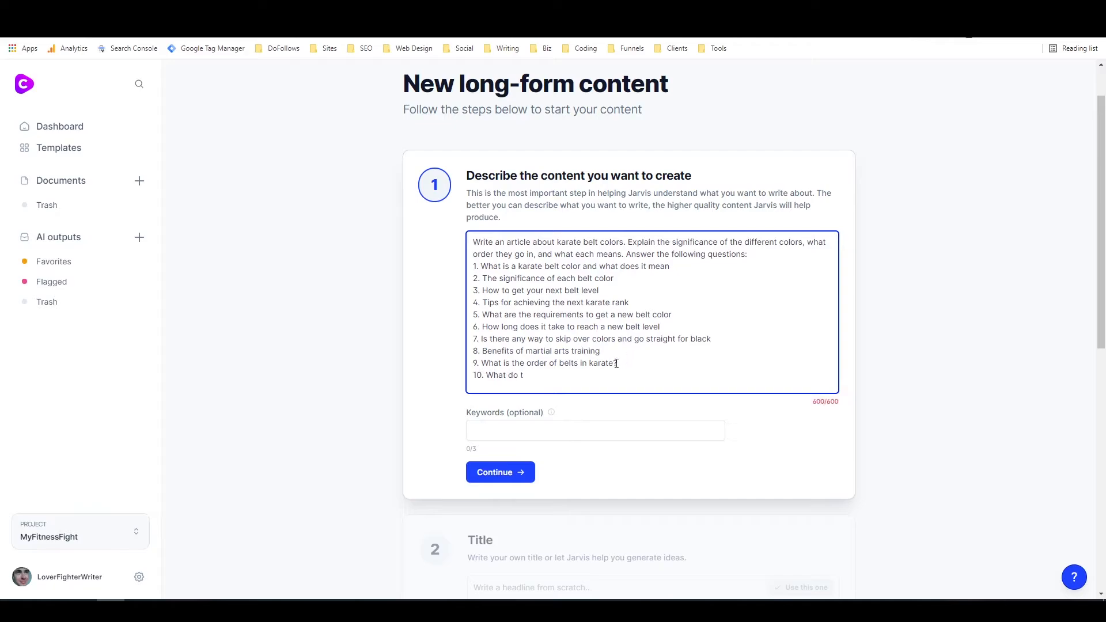
left_click_drag(558, 376, 456, 378)
key("BackSpace")
Delete the item "Benefits of martial arts training" from the content description and renumber "What is the order of belts in karate?" as 8.
left_click_drag(603, 351, 471, 353)
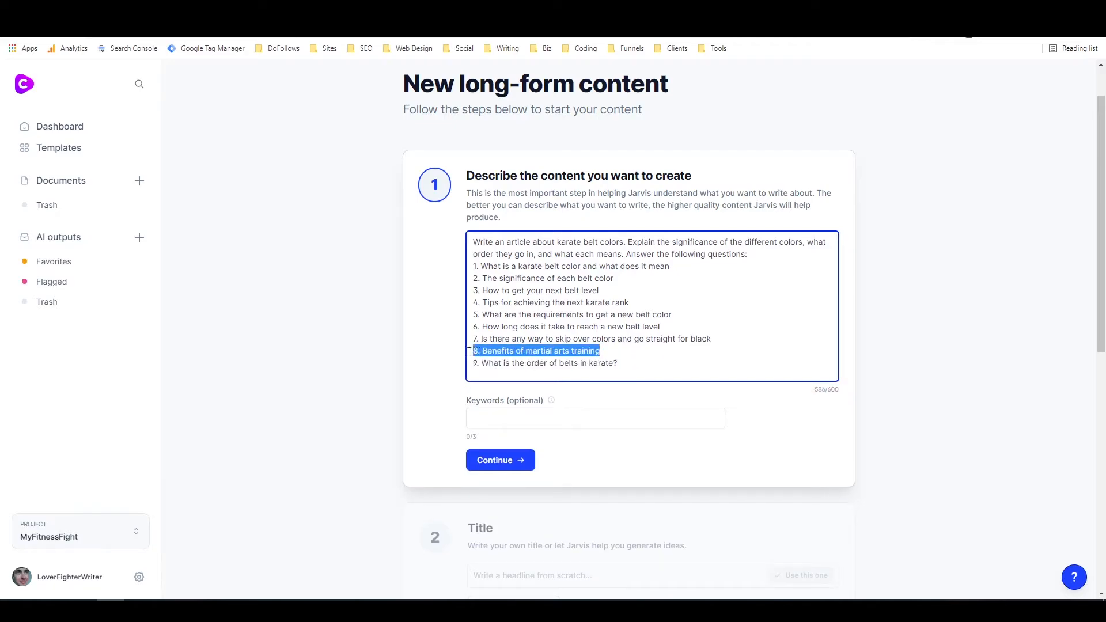
key("BackSpace")
left_click(478, 363)
key("BackSpace")
type("8")
left_click(479, 351)
key("BackSpace")
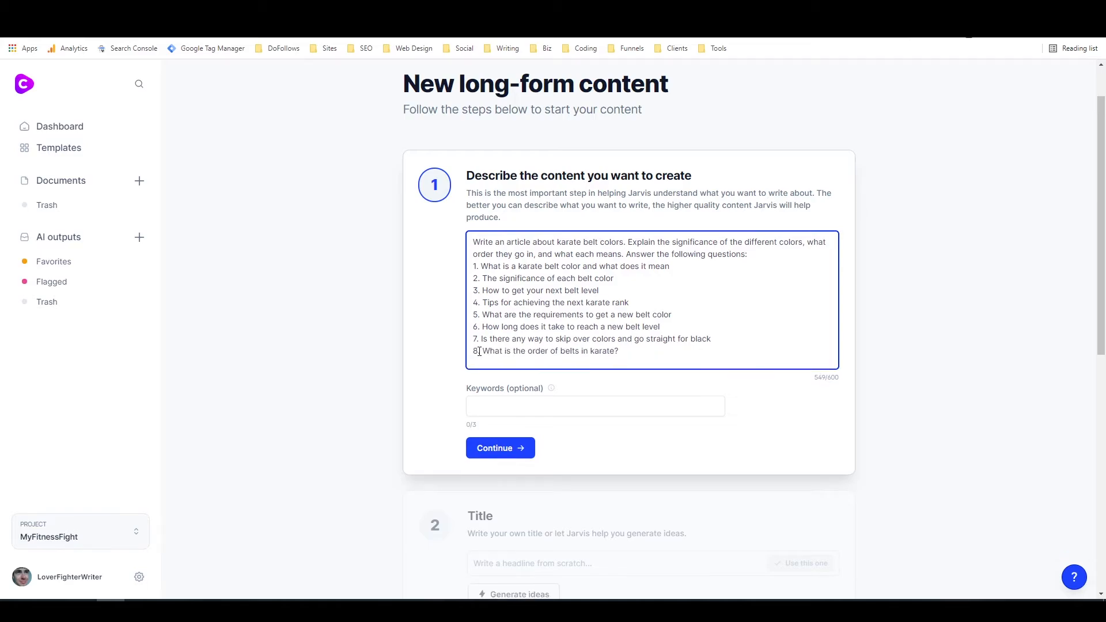
Add the line "Use an encouraging tone of voice." below question 8 in the content description.
left_click(623, 348)
key("Return")
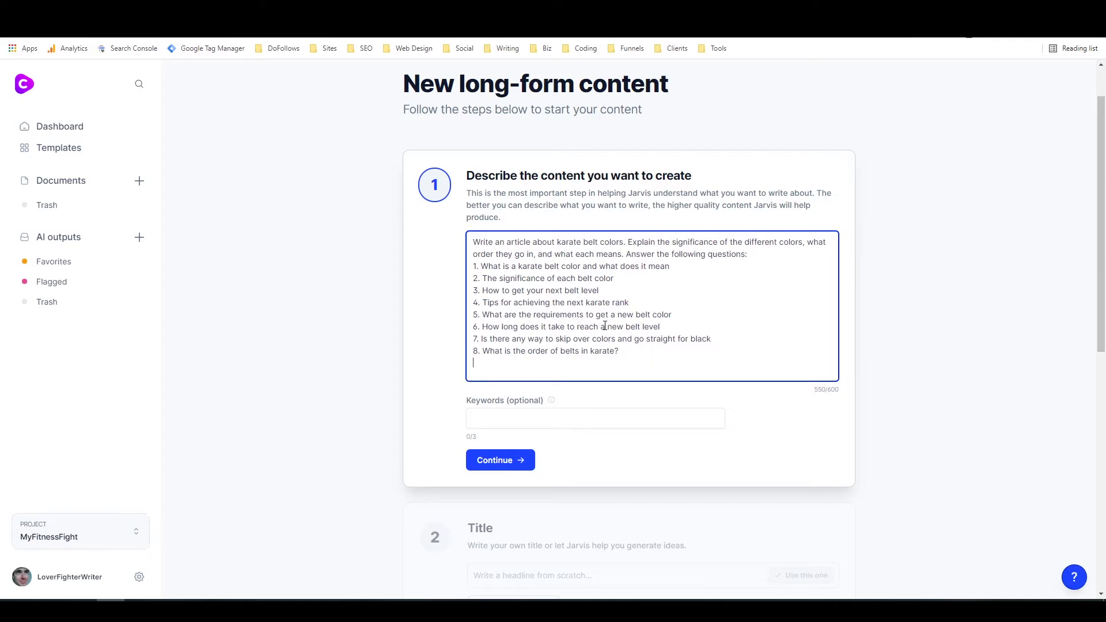
type("Use an")
key("BackSpace")
key("BackSpace")
key("BackSpace")
type("Be encouraging.")
type("tone of voice")
key("BackSpace")
key("BackSpace")
type("Use an")
Add the keywords "karate belt colors", "what are the belt colors in karate" and "karate ranking".
left_click(558, 418)
type("kar")
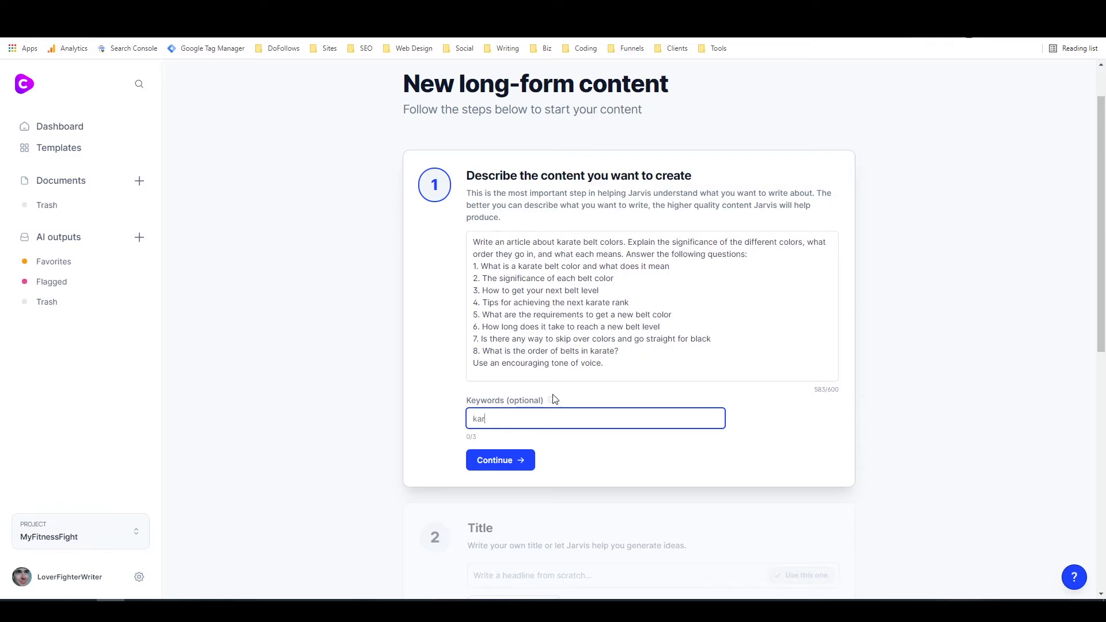
type("ate belt colors")
key("Return")
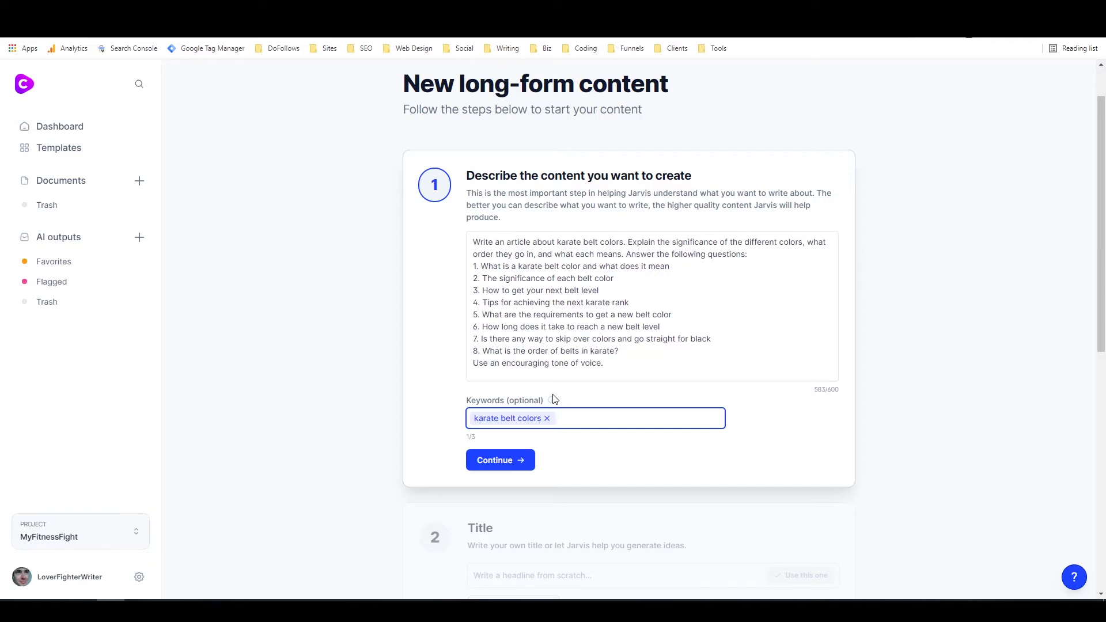
type("what are the")
key("BackSpace")
type("the belt colors in karate")
key("Return")
type("karate ranking")
key("Return")
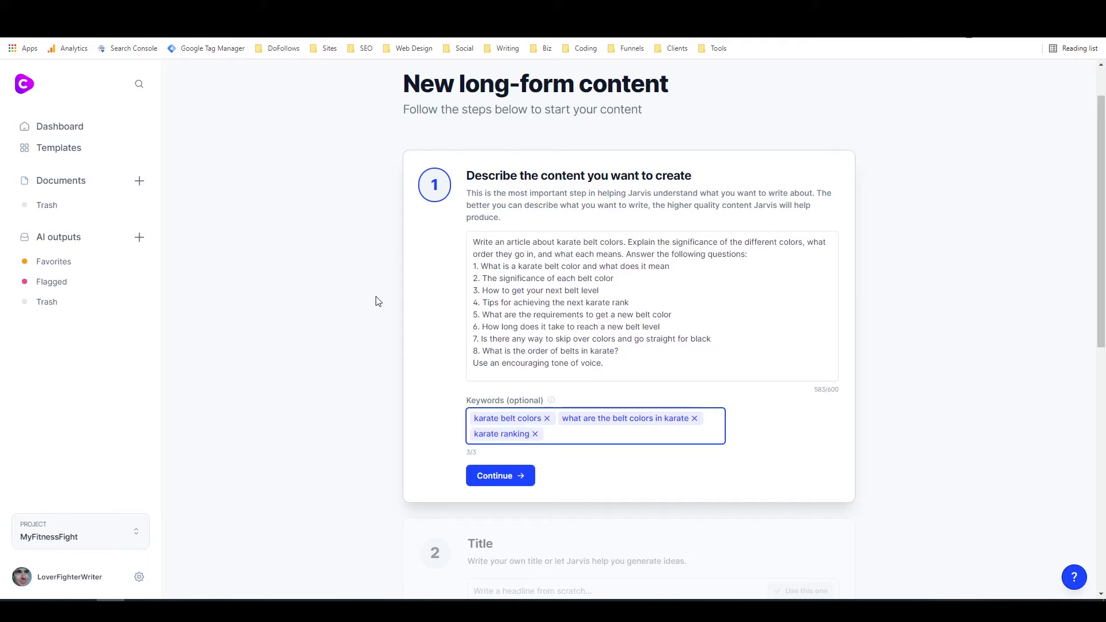
Use the generated title "Karate Belt Colors: A Guide to Karate Belts and Their Meanings" and generate intro paragraph ideas.
left_click(486, 476)
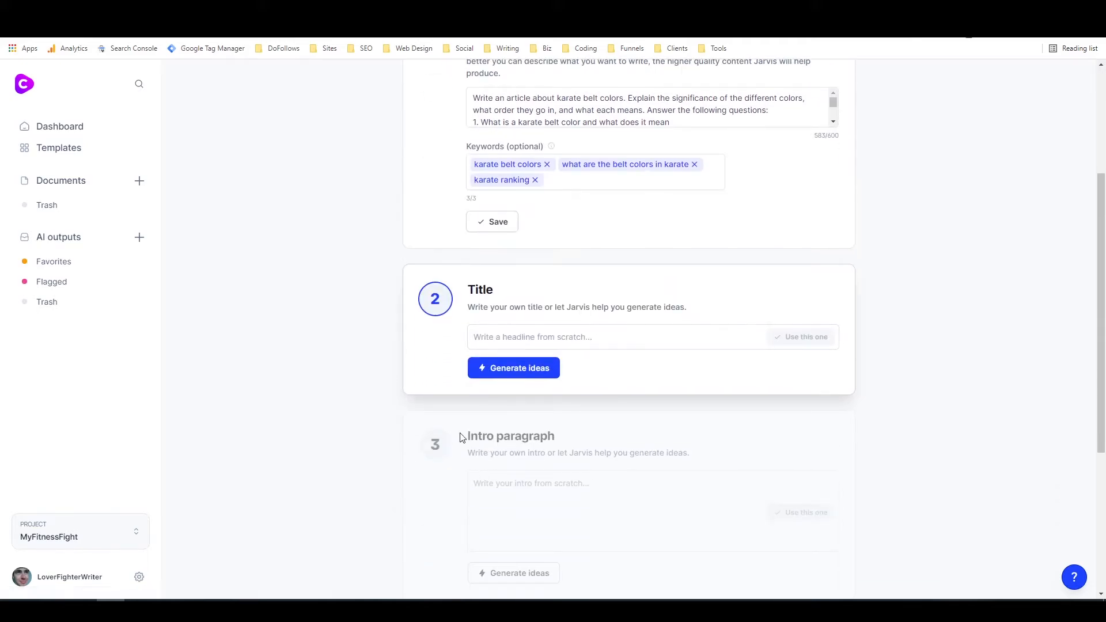
left_click(512, 369)
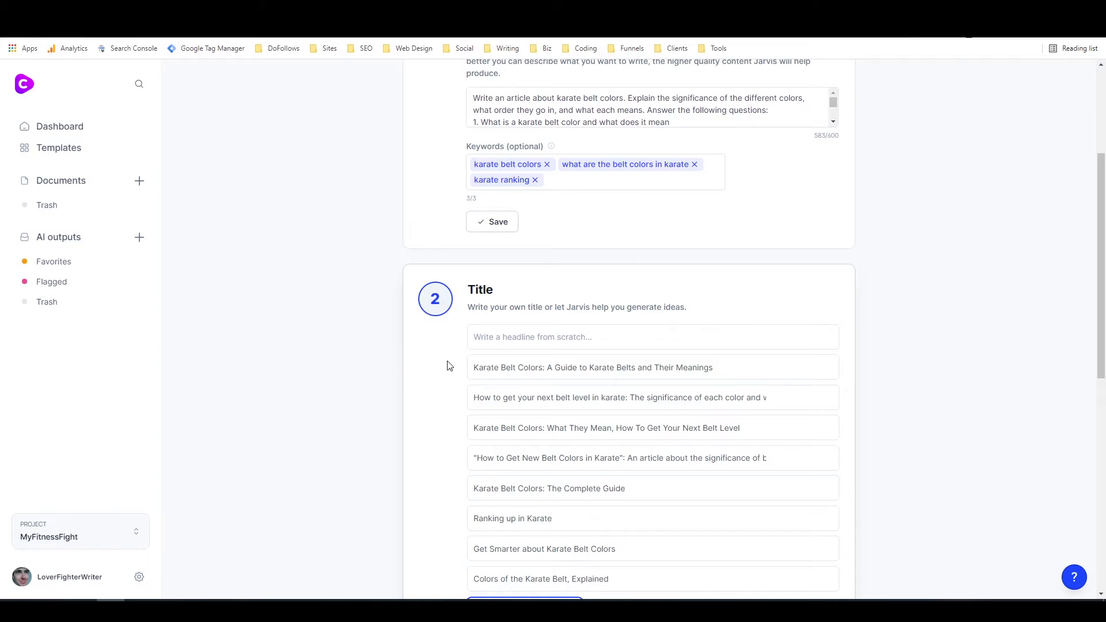
scroll(795, 322, "down", 2)
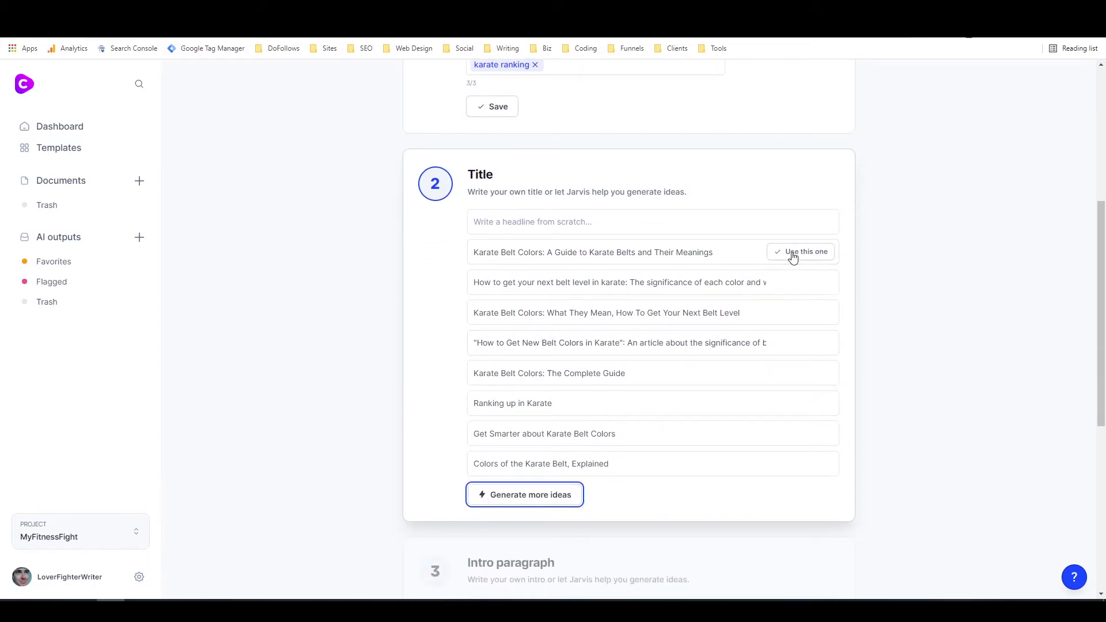
left_click(793, 254)
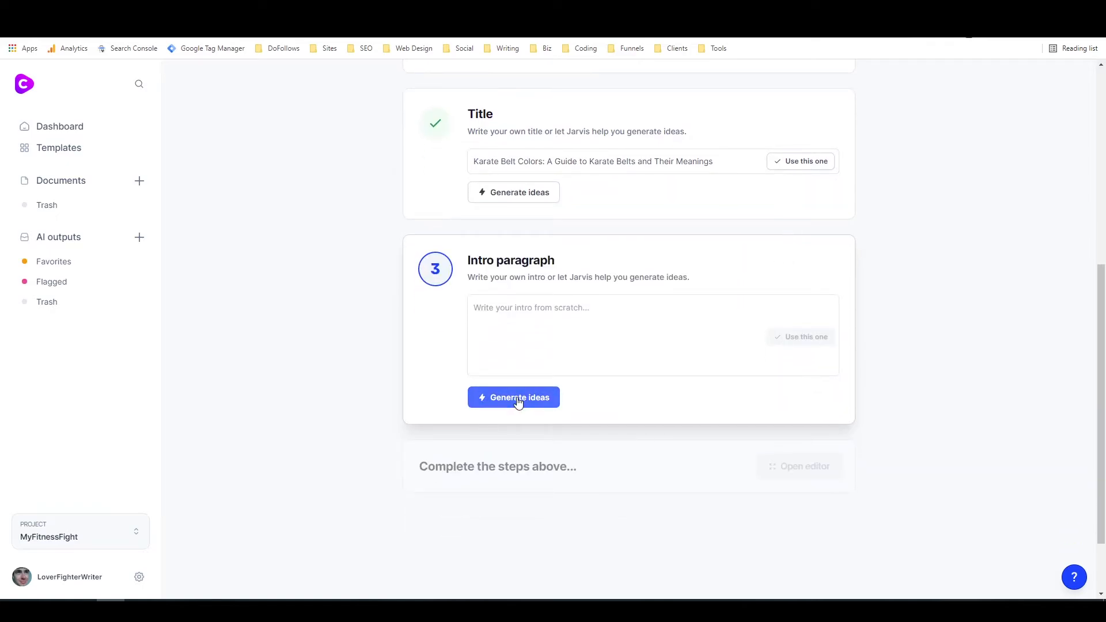
left_click(518, 400)
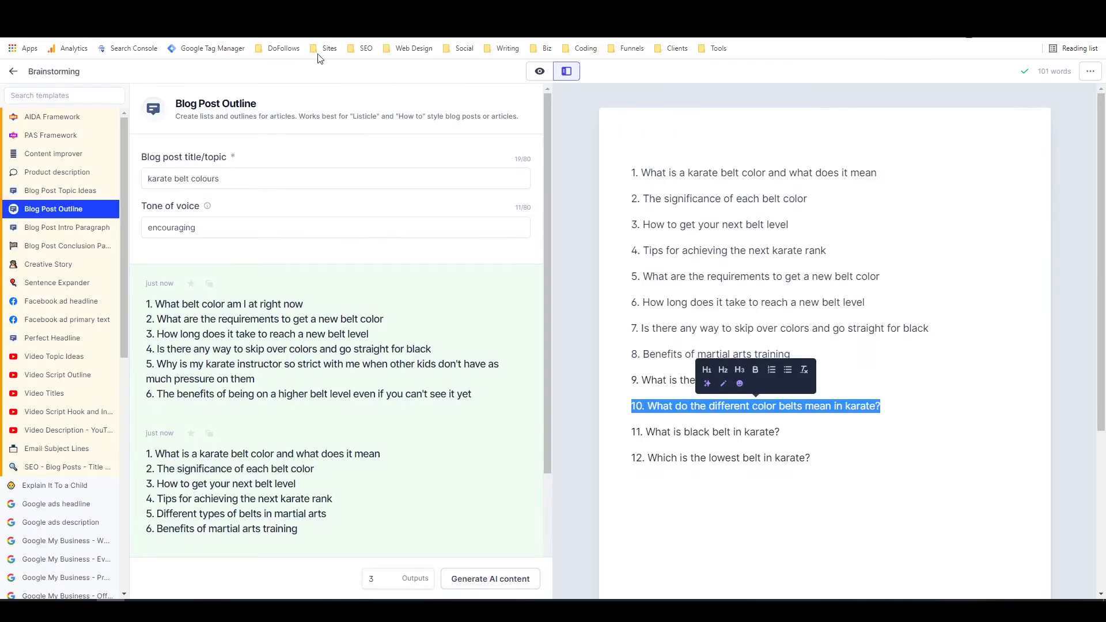
Copy the chosen long-form title into the blog post title of the Blog Post Intro Paragraph template in the Brainstorming document.
left_click(76, 234)
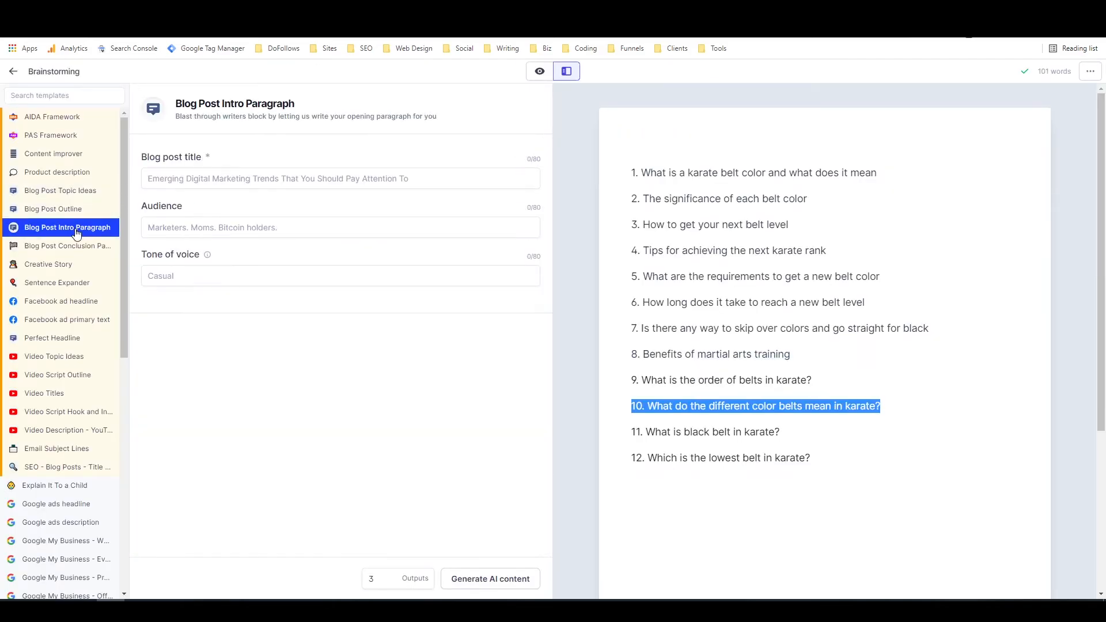
left_click(235, 178)
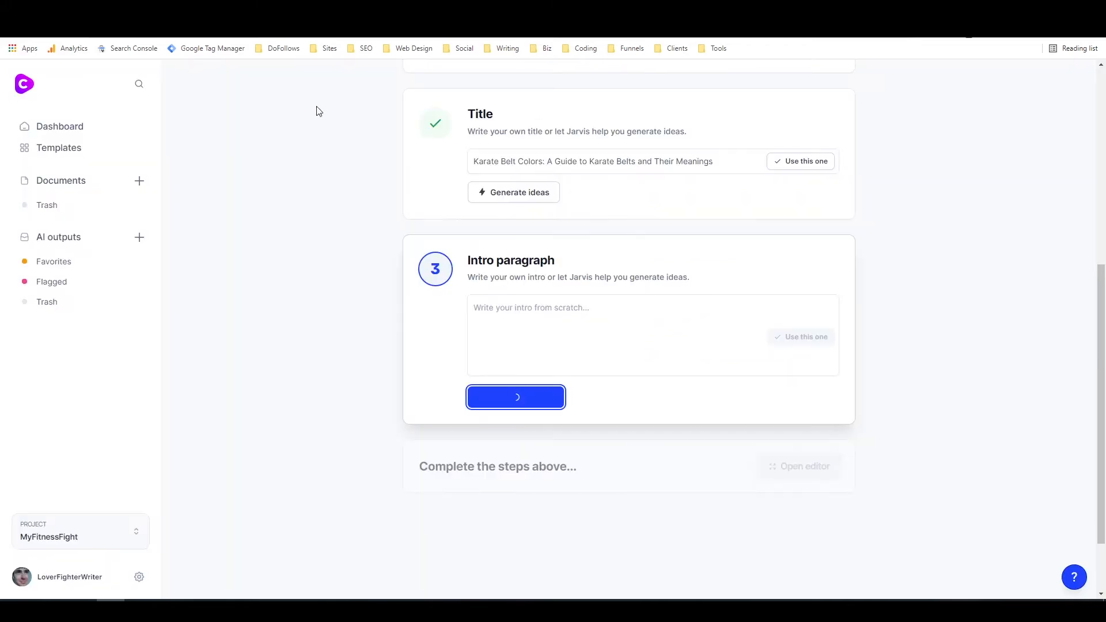
triple_click(539, 159)
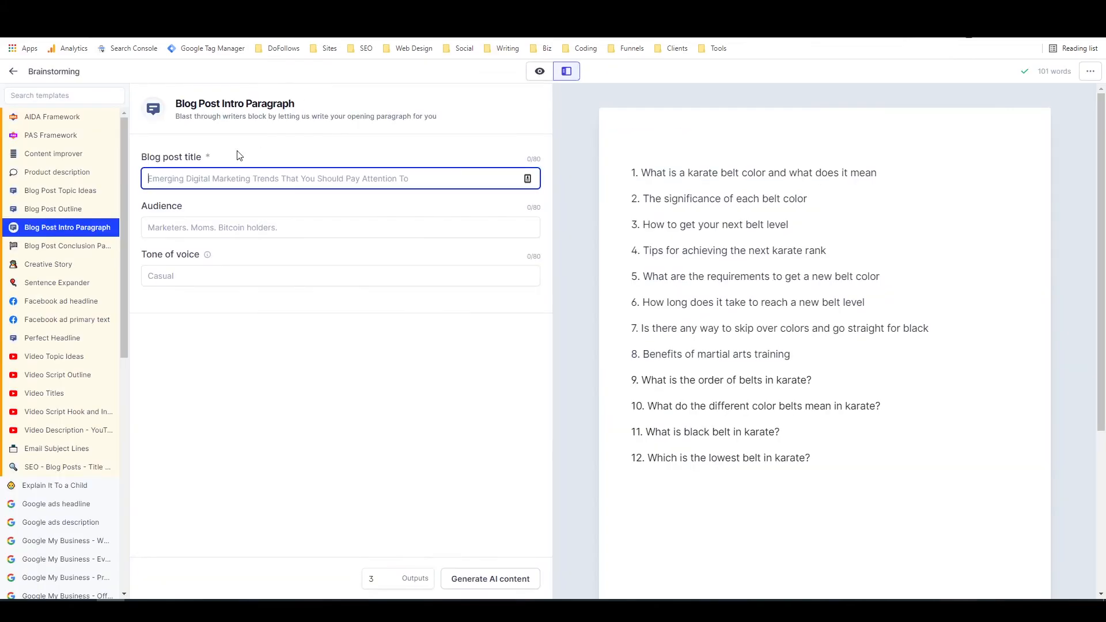
type("Karate Belt Colors: A Guide to Karate Belts and Their Meanings")
Generate intro paragraphs for the audience "People who want to lose weight" with the tone of voice "Encouraging".
left_click(188, 233)
type("Peopl")
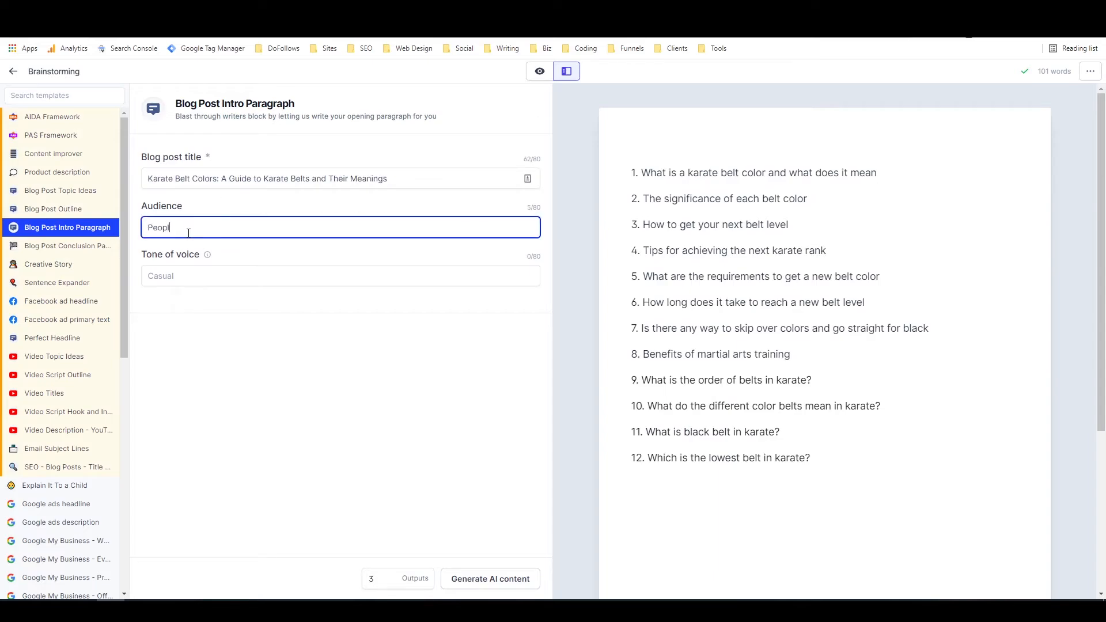
type("e who want to lose weigh")
key("Tab")
key("Tab")
type("Encouraging")
key("ctrl+Return")
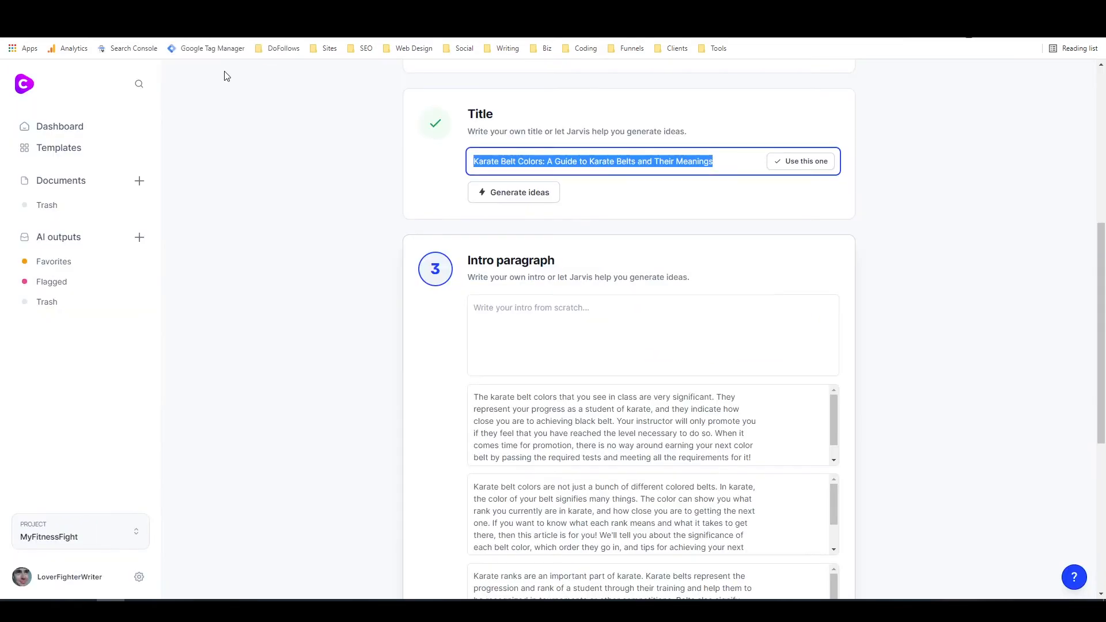
Use the generated long-form intro starting "Karate belt colors are not just a bunch of different colored belts" and open the editor.
scroll(395, 324, "down", 3)
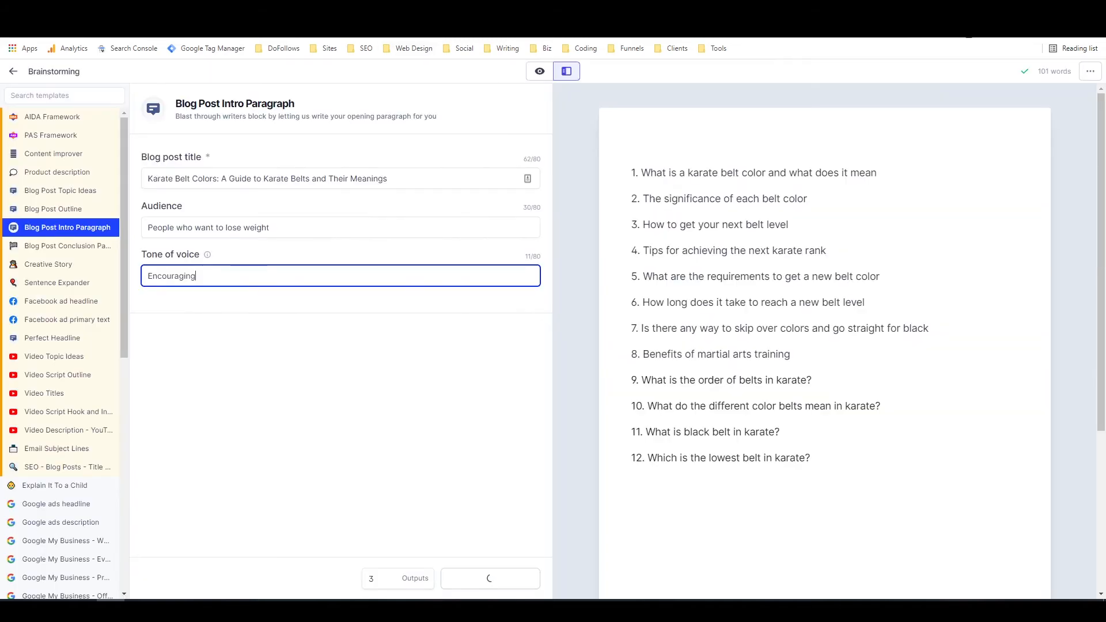
scroll(311, 415, "down", 4)
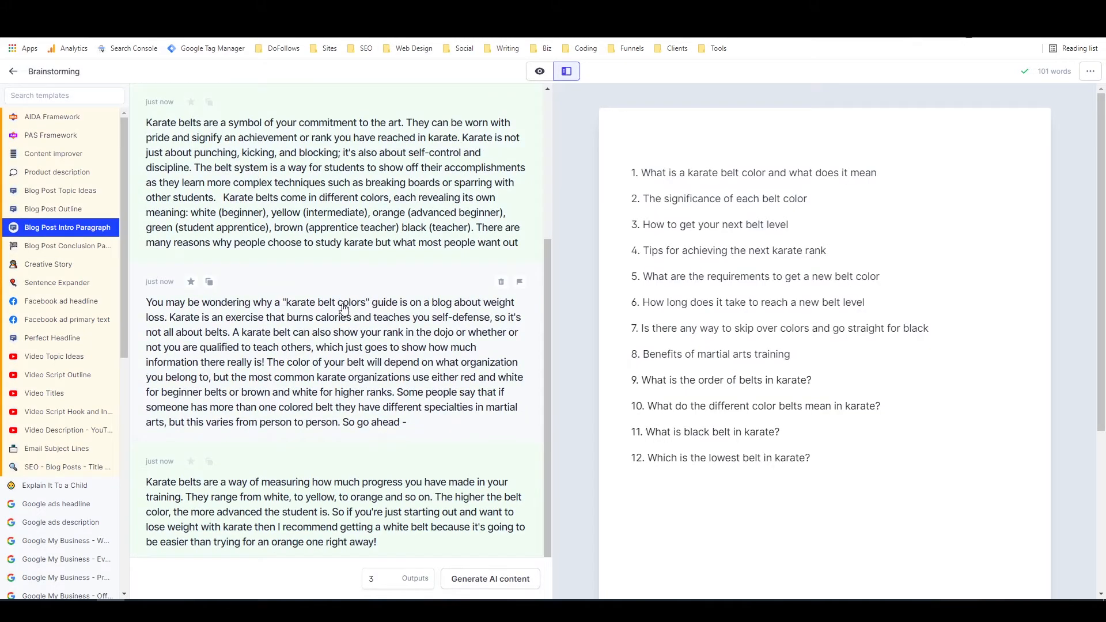
scroll(344, 310, "up", 1)
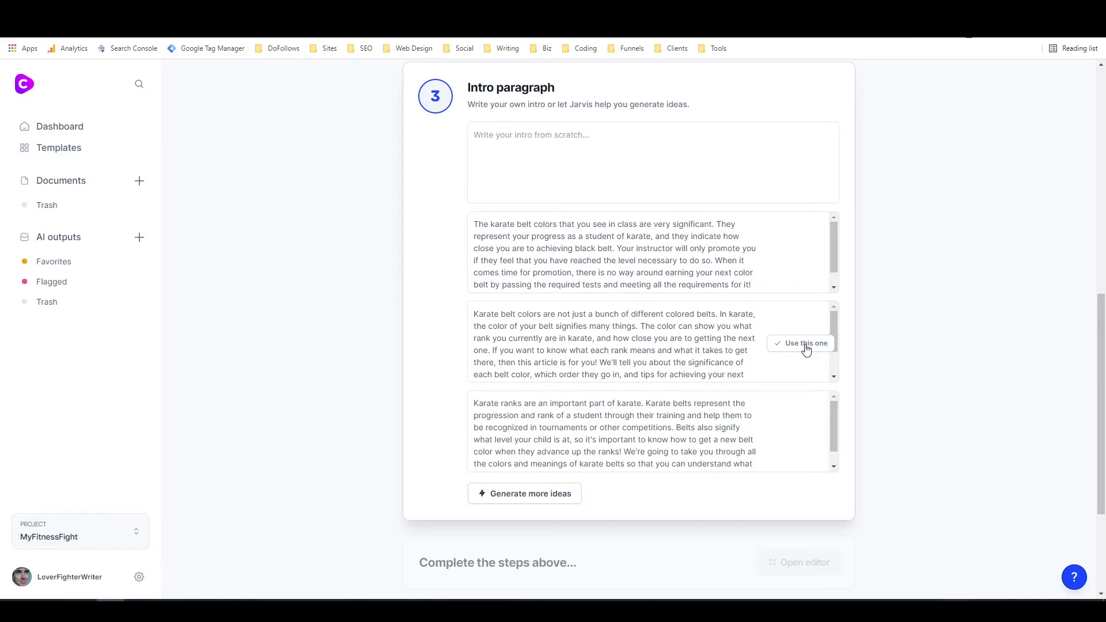
left_click(806, 349)
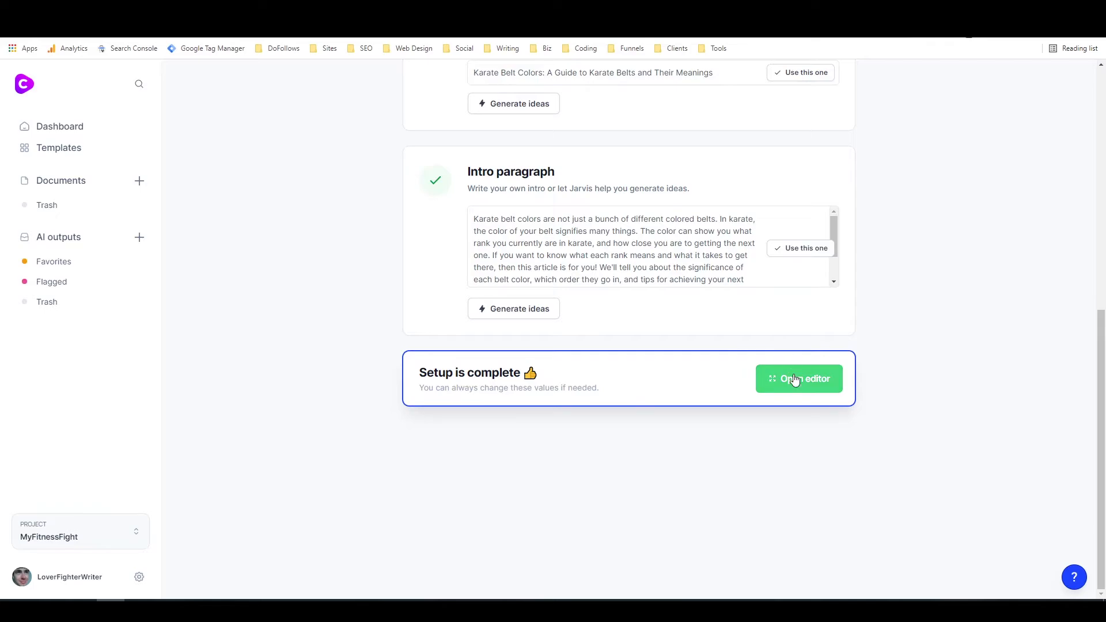
left_click(795, 379)
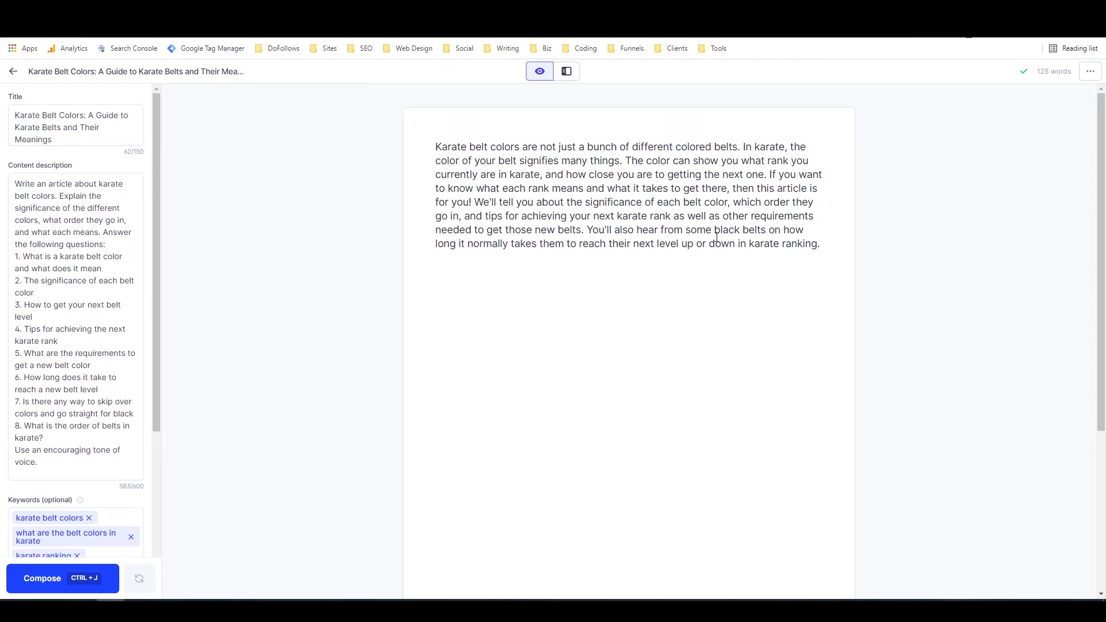
Delete "or down" from the intro's last sentence and start a new paragraph at "We'll tell you about the significance".
left_click_drag(700, 245, 739, 247)
key("BackSpace")
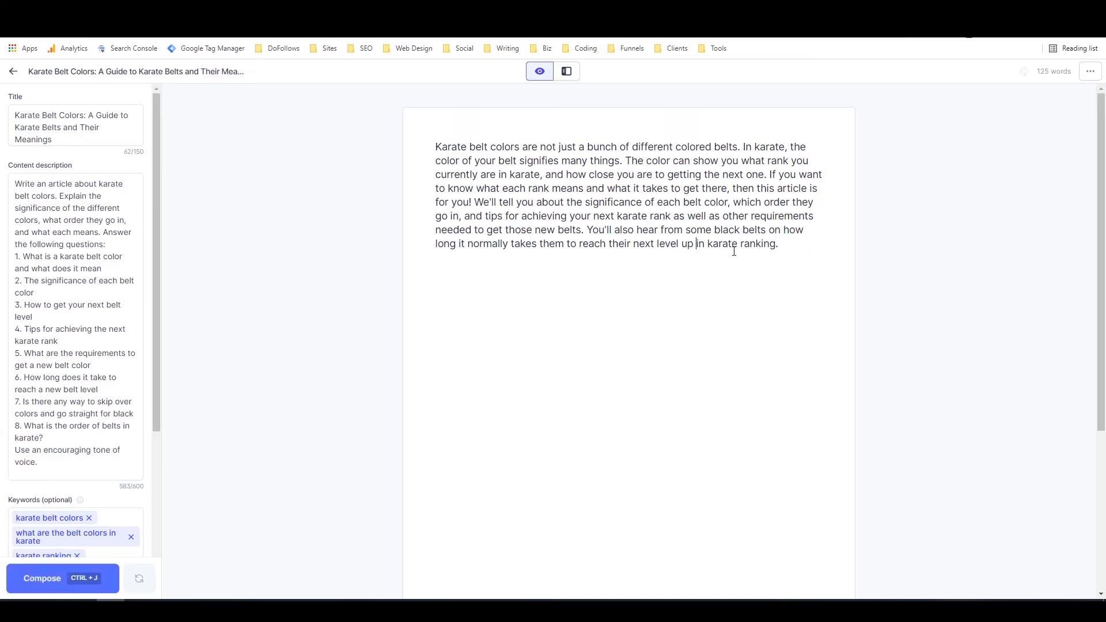
left_click(477, 203)
key("Return")
Add the line "Are you training from home?" below the intro and compose more text with the output length set to L (Longer).
left_click(786, 278)
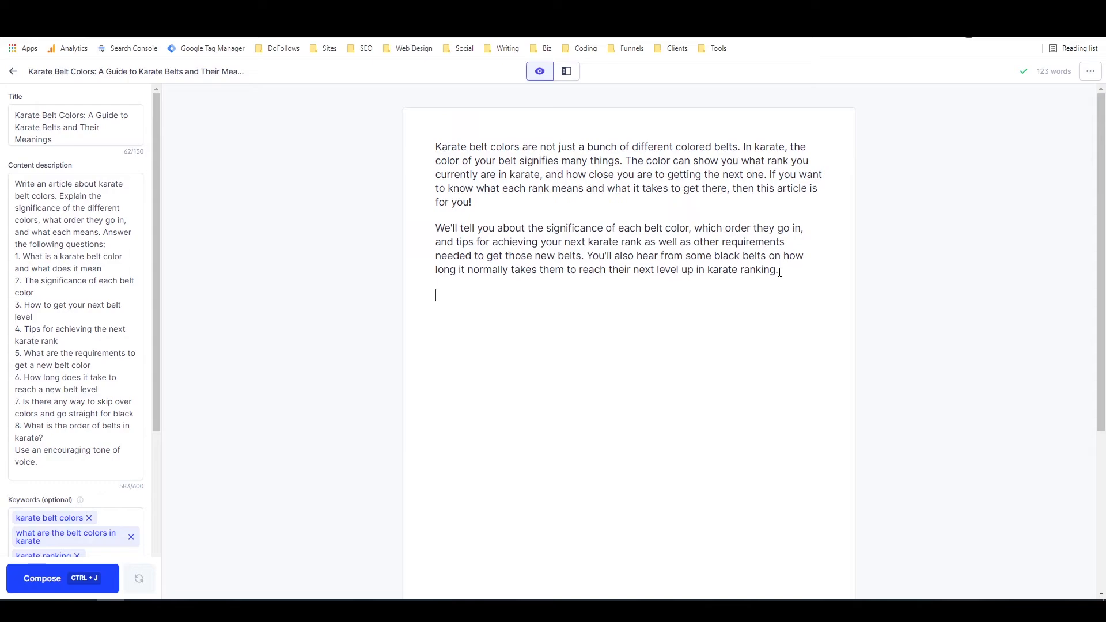
type("Are you training from home?")
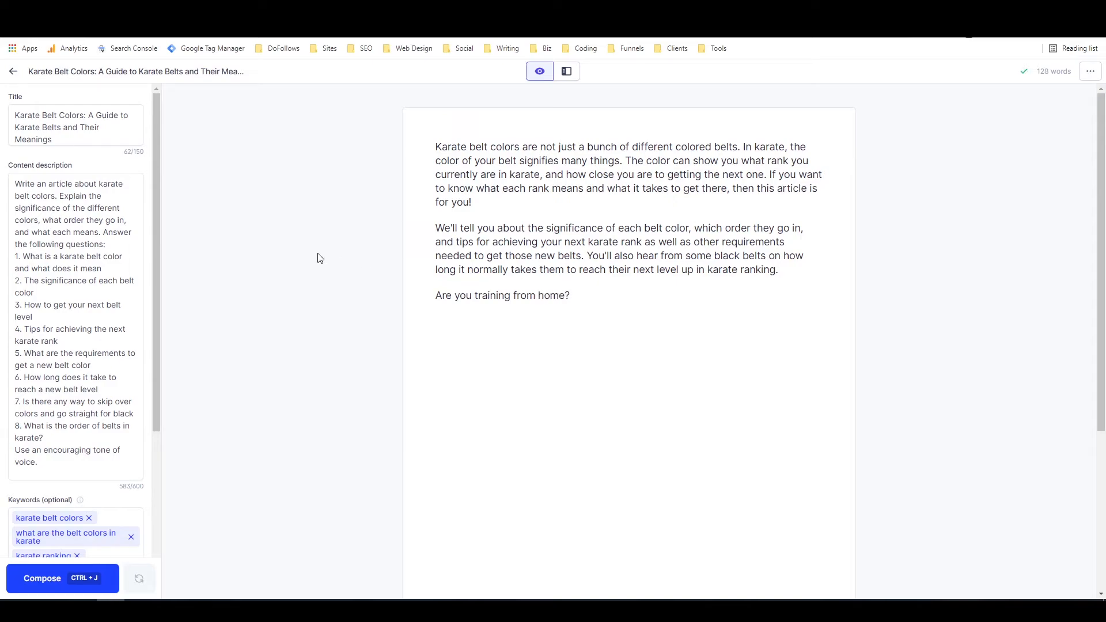
scroll(104, 403, "down", 4)
left_click(64, 394)
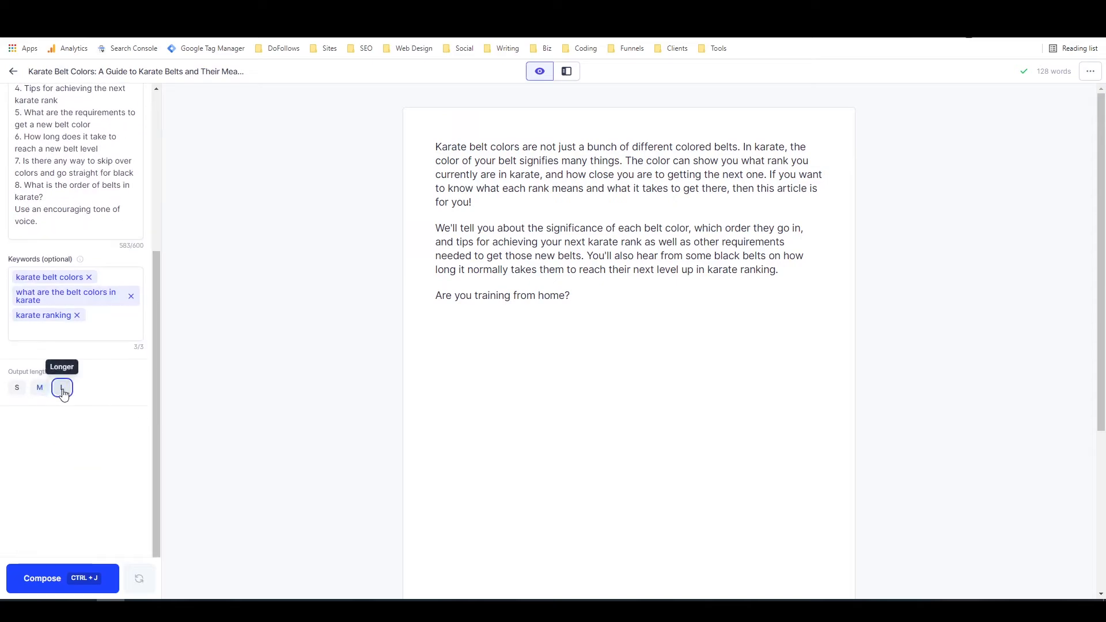
left_click(60, 579)
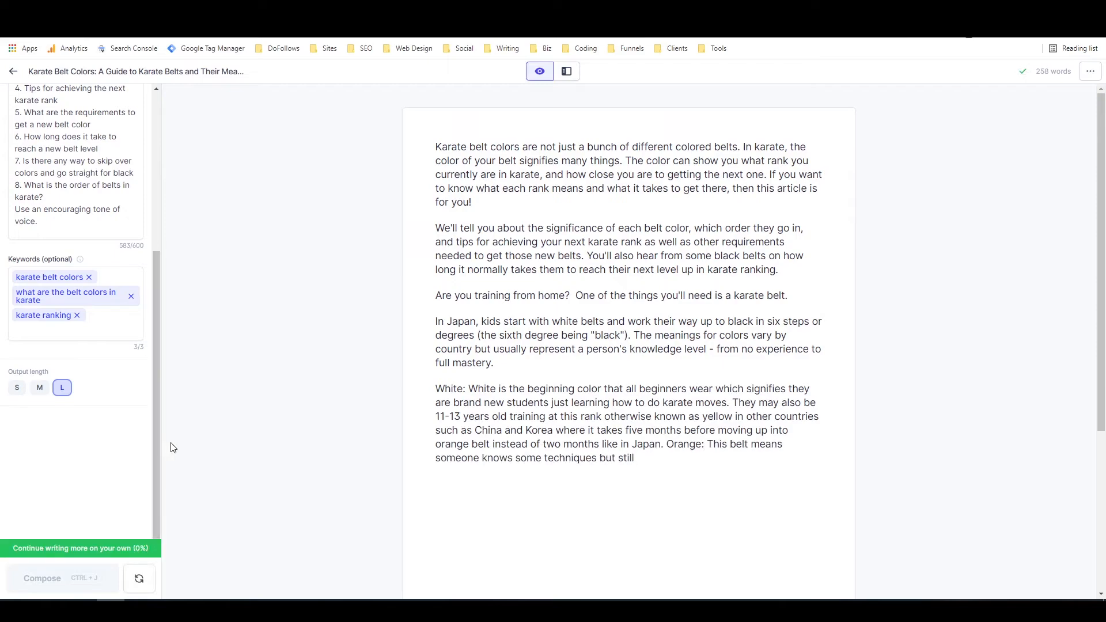
Replace "In Japan," with "Traditionally" and delete everything after "how to do karate moves." in the white belt paragraph.
left_click_drag(436, 321, 478, 322)
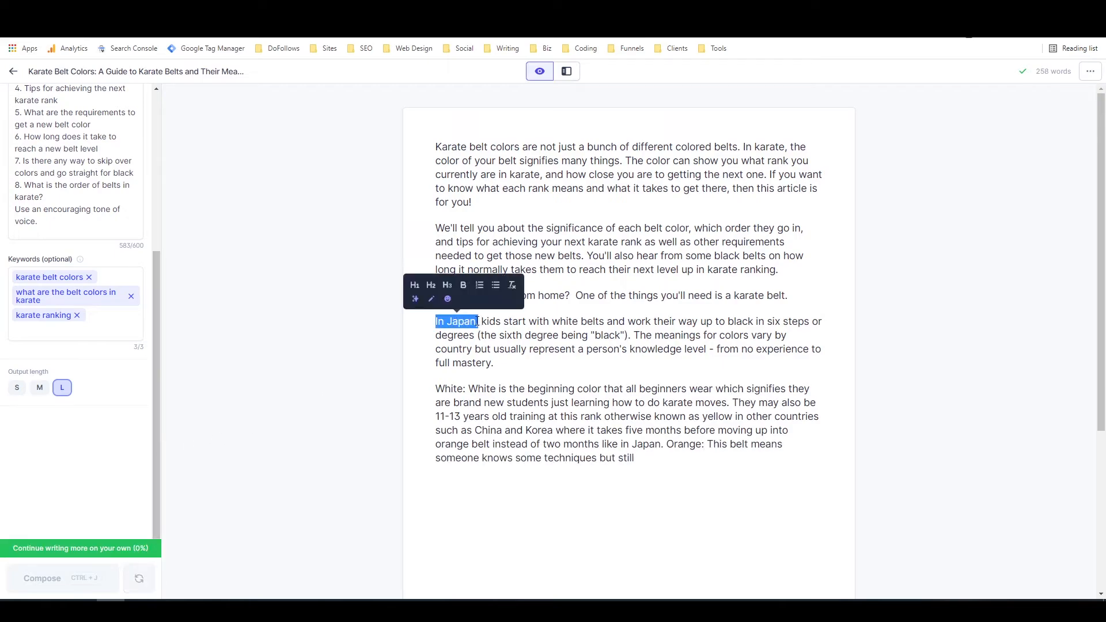
type("Traditionall")
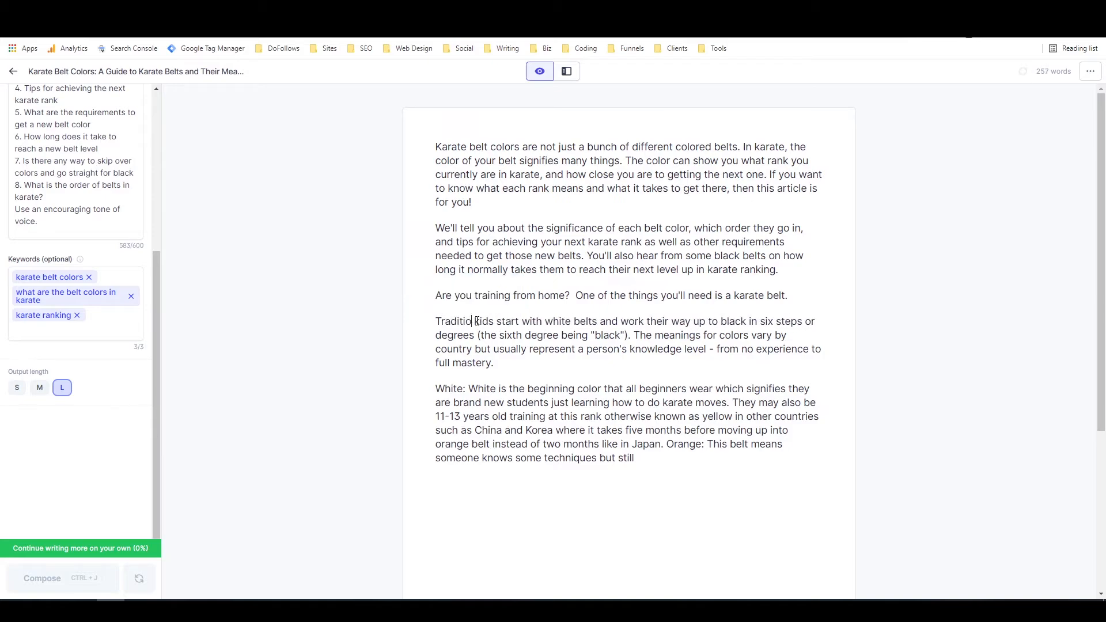
type("y")
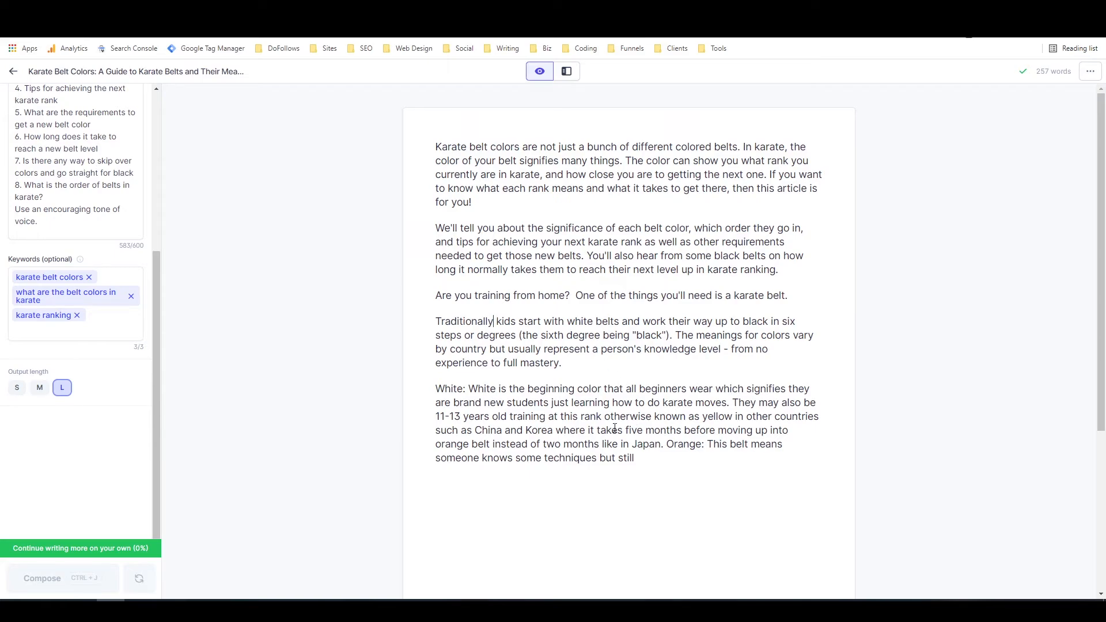
left_click_drag(731, 400, 683, 457)
key("BackSpace")
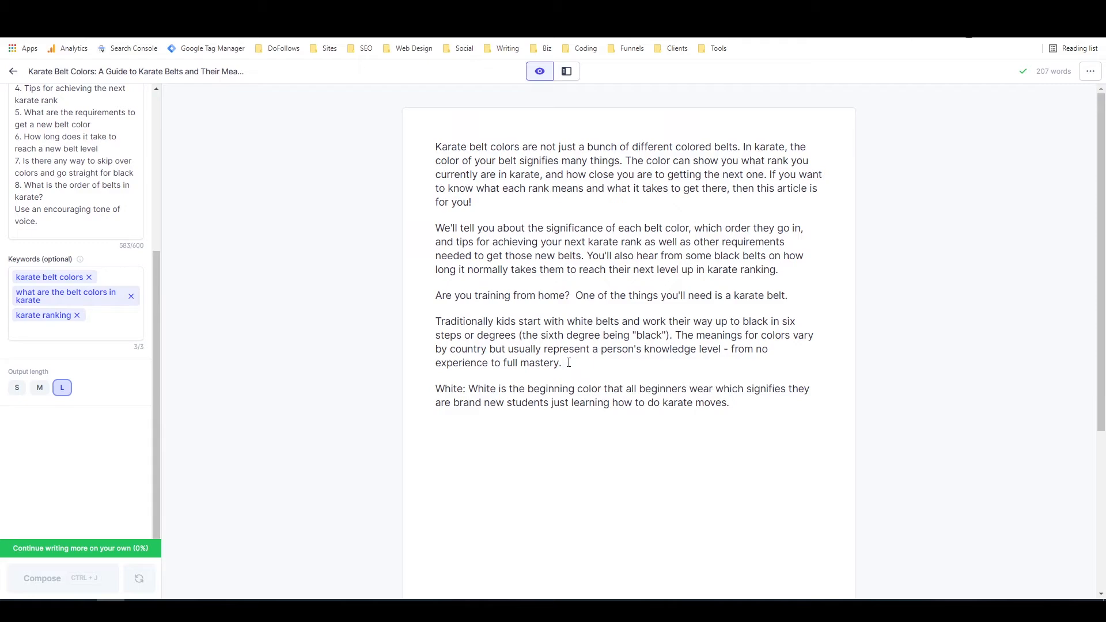
Insert the description's first question, "What is a karate belt color and what does it mean", as a new line above the white belt paragraph.
key("Return")
type("The Kar")
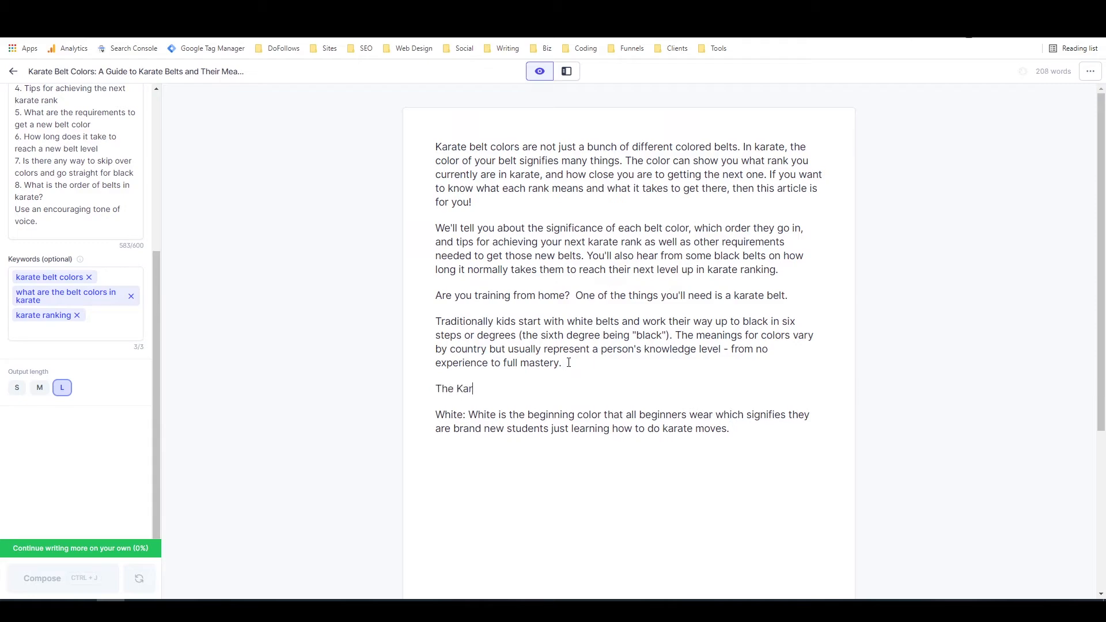
type("ate Bel")
scroll(49, 202, "up", 3)
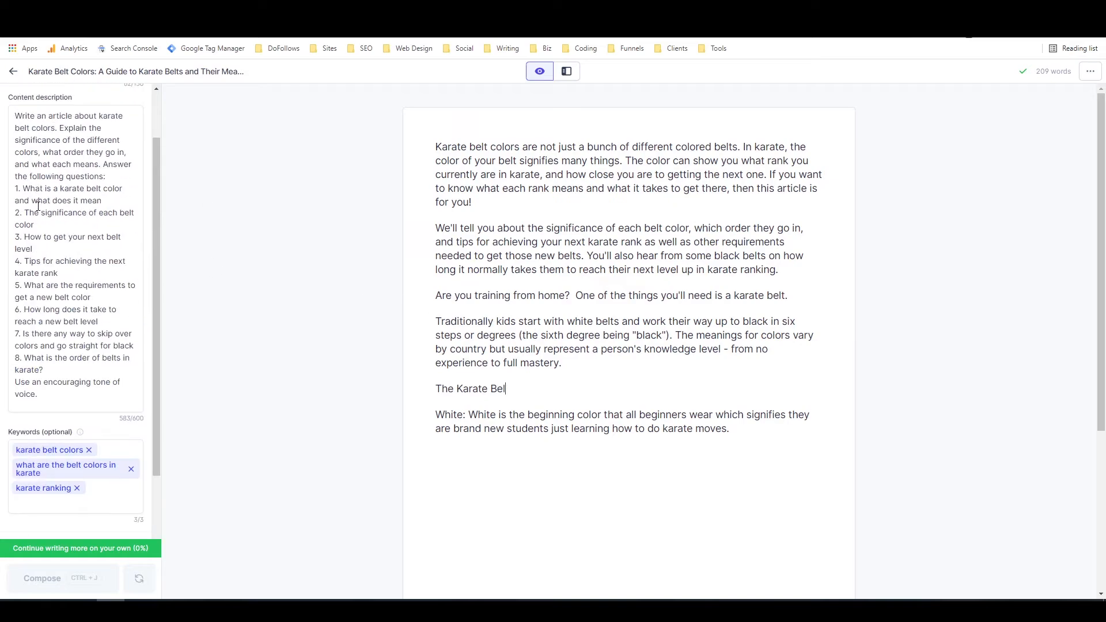
left_click_drag(27, 188, 106, 202)
key("ctrl+c")
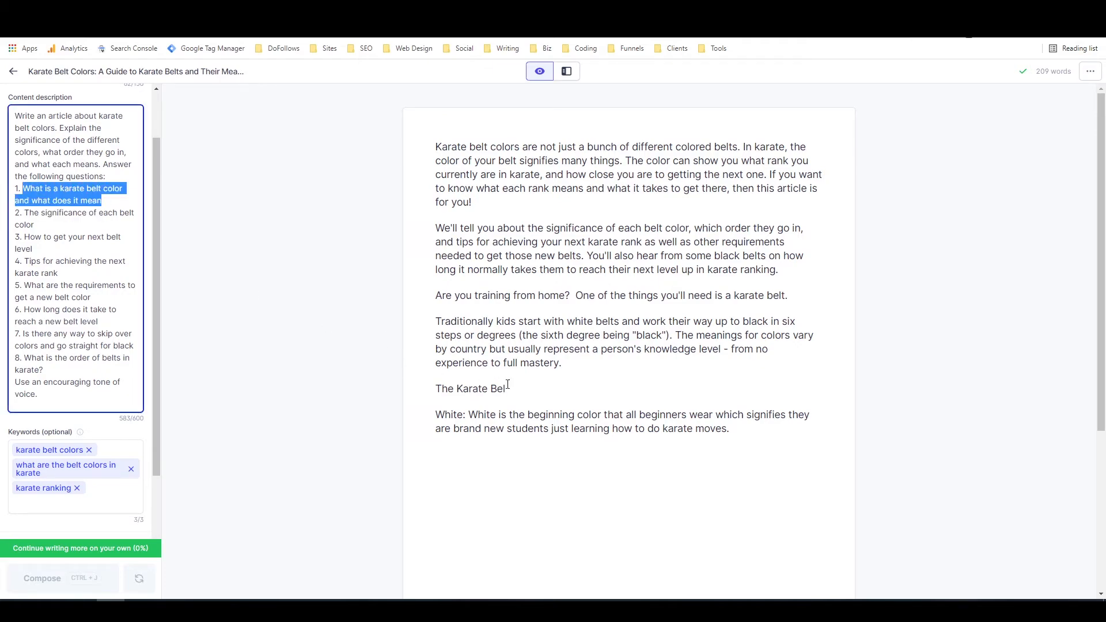
left_click_drag(505, 389, 420, 387)
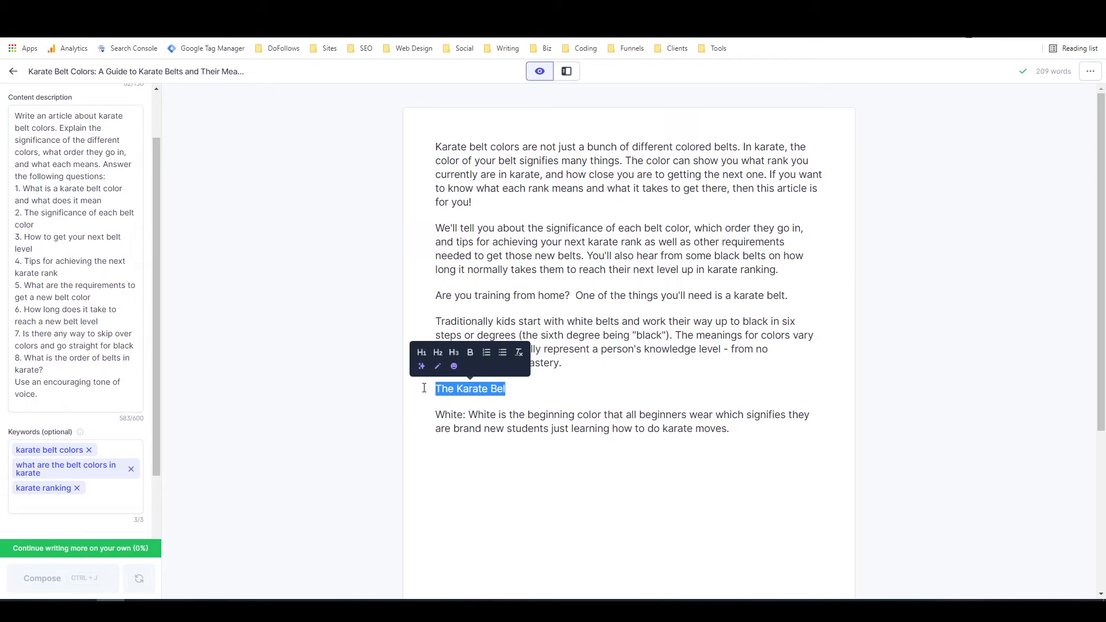
key("ctrl+v")
Format the inserted question as an H2 heading, end it with a question mark and add an empty line below it.
triple_click(587, 388)
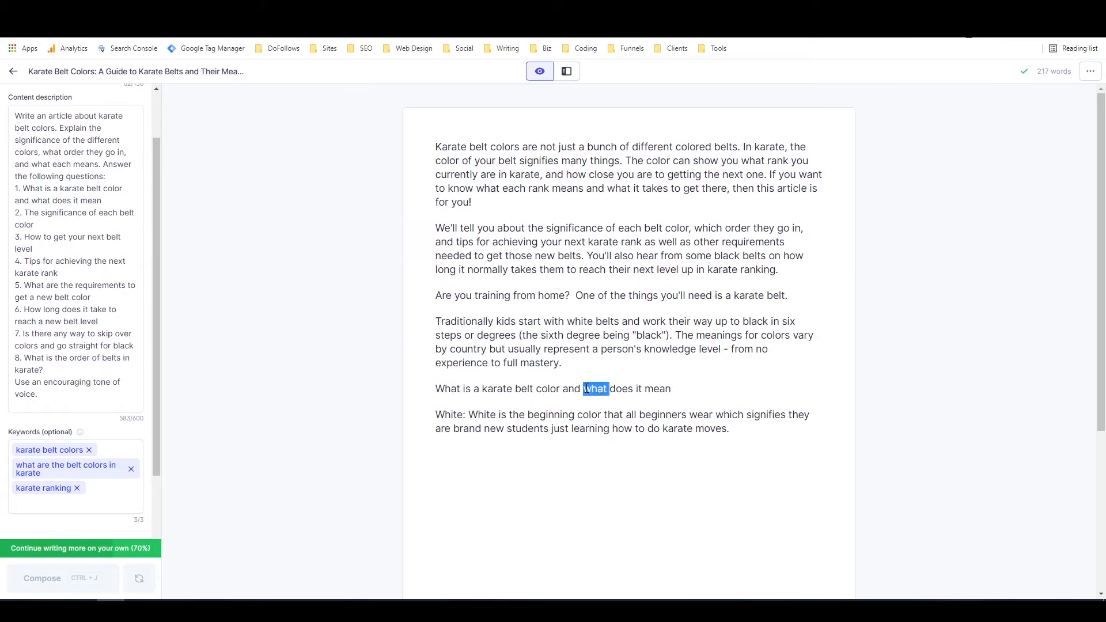
left_click(522, 358)
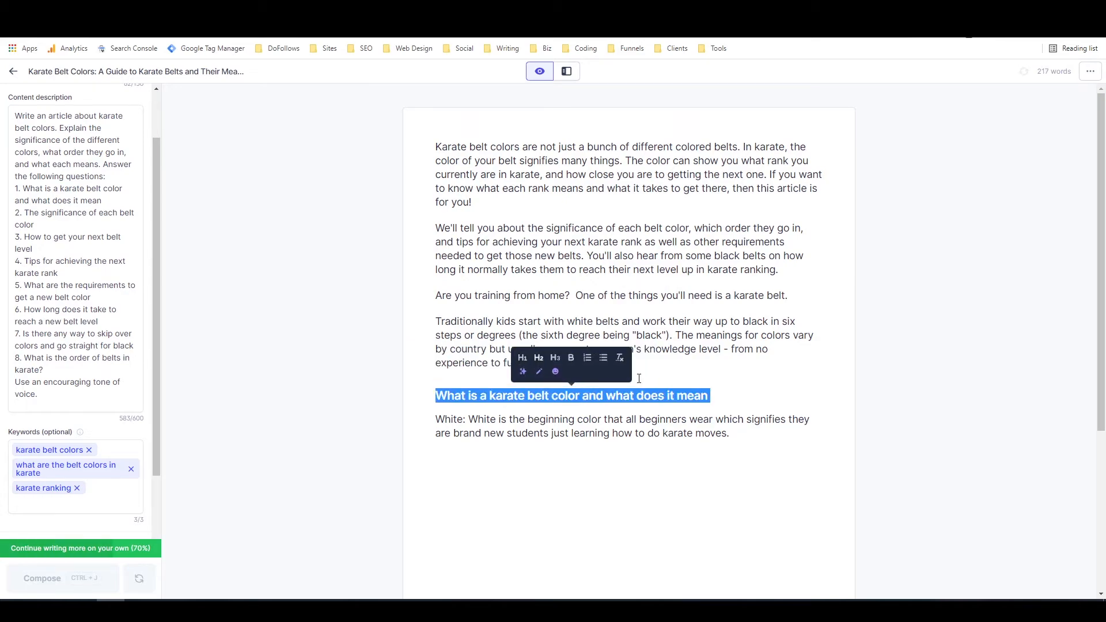
left_click(710, 396)
type("///")
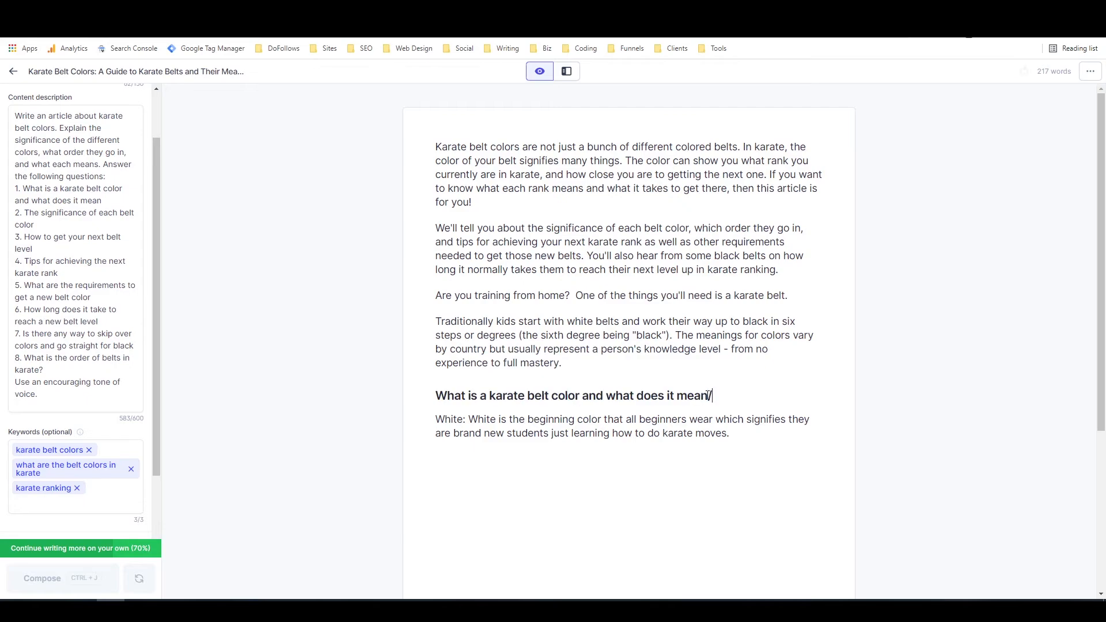
key("BackSpace")
type("?")
key("Return")
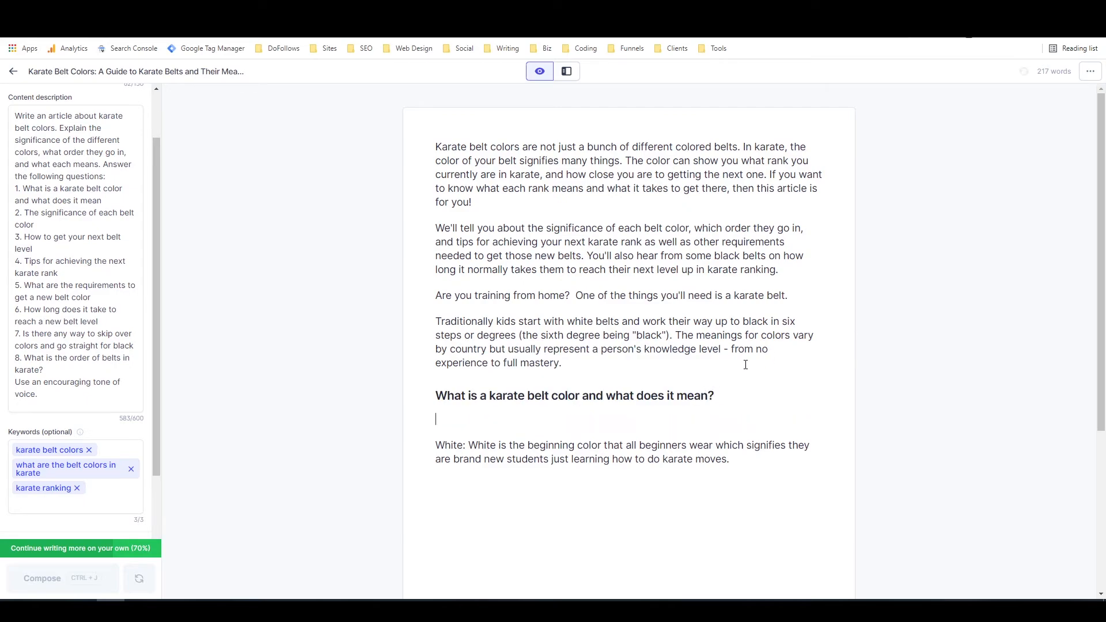
Prefix the heading with "##" and compose more text from the opening "The color of each karate belt" beneath it.
left_click(435, 396)
type("##")
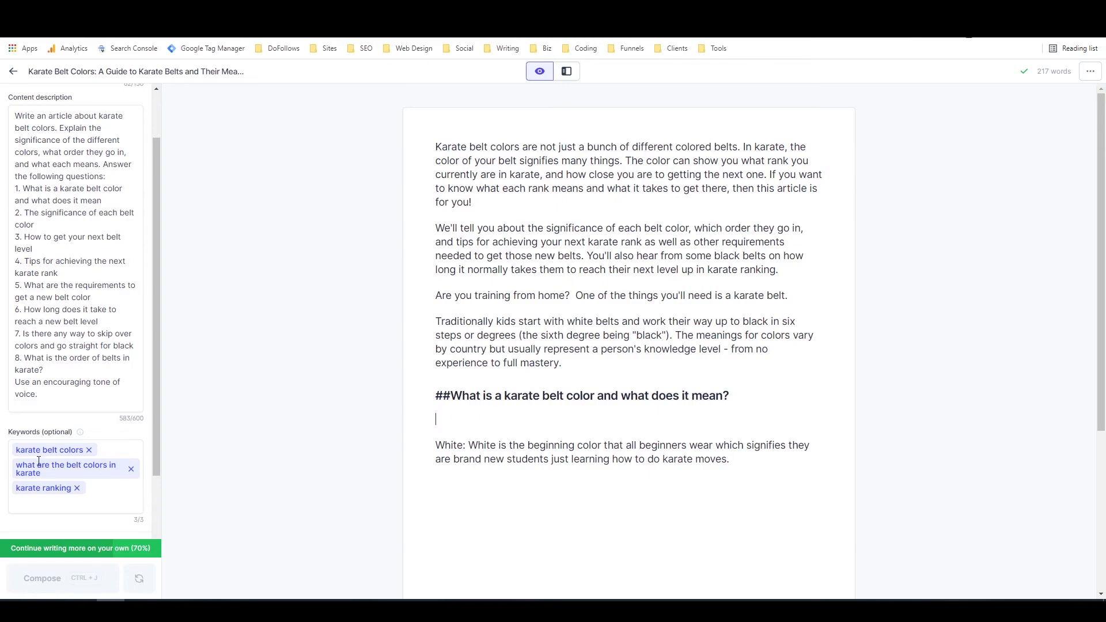
scroll(96, 464, "down", 3)
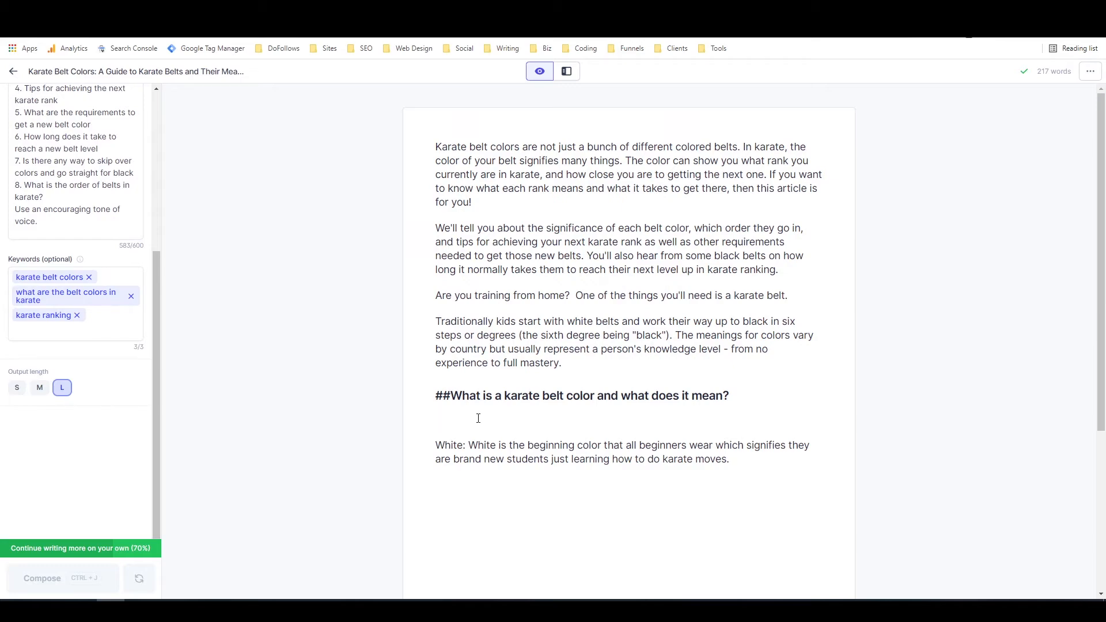
type("The color of each karate belt")
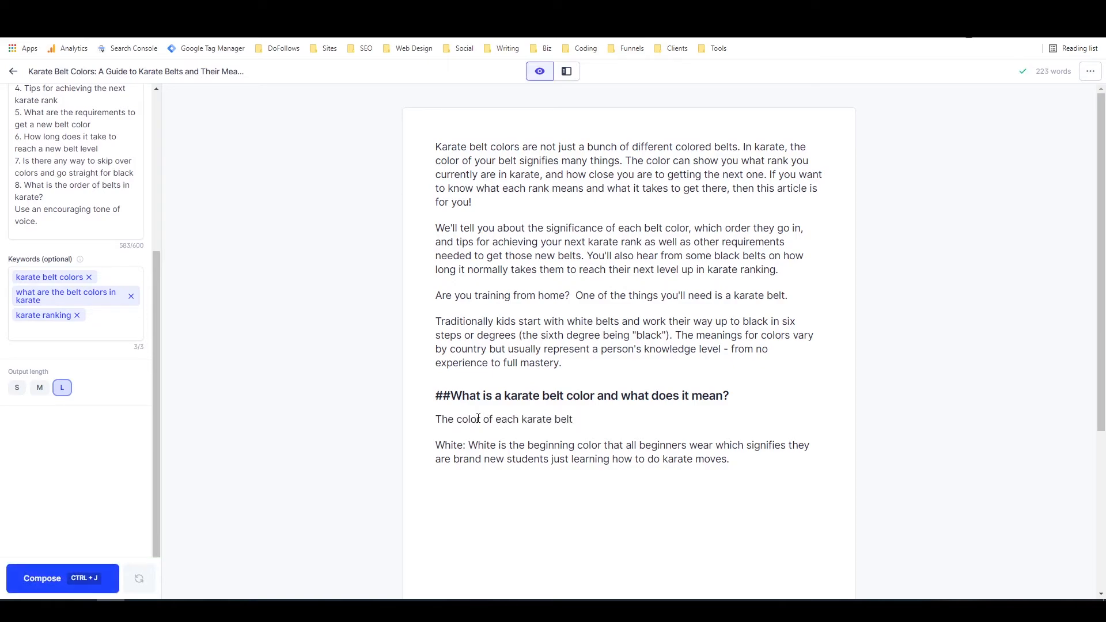
key("ctrl+j")
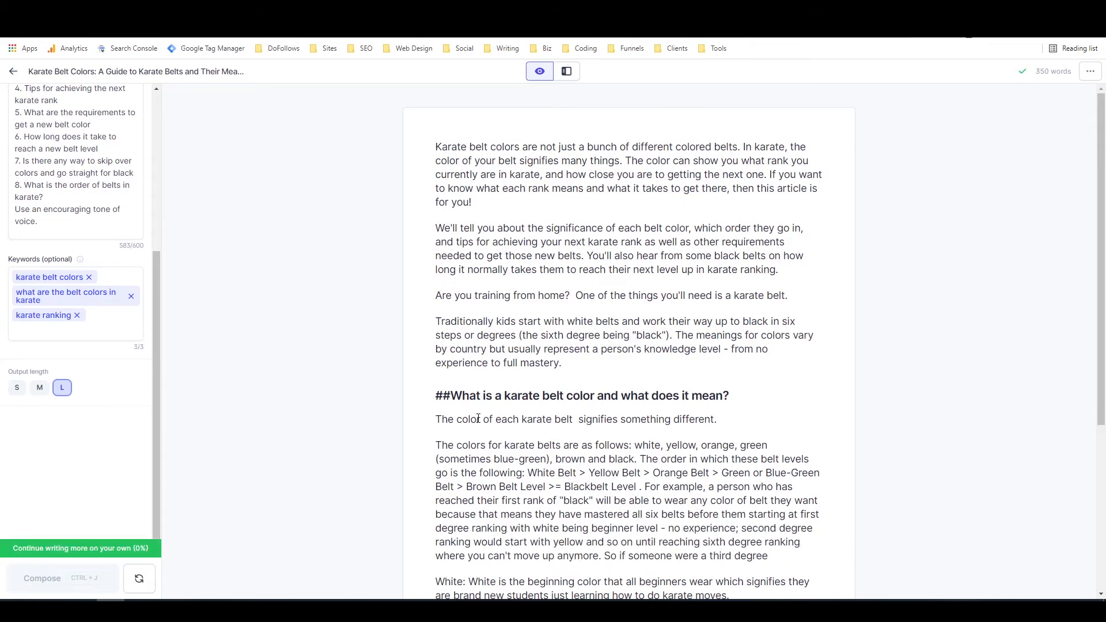
Replace "(sometimes blue-green)," in the list of belt colors with "blue," and add a comma after "green".
scroll(642, 447, "down", 3)
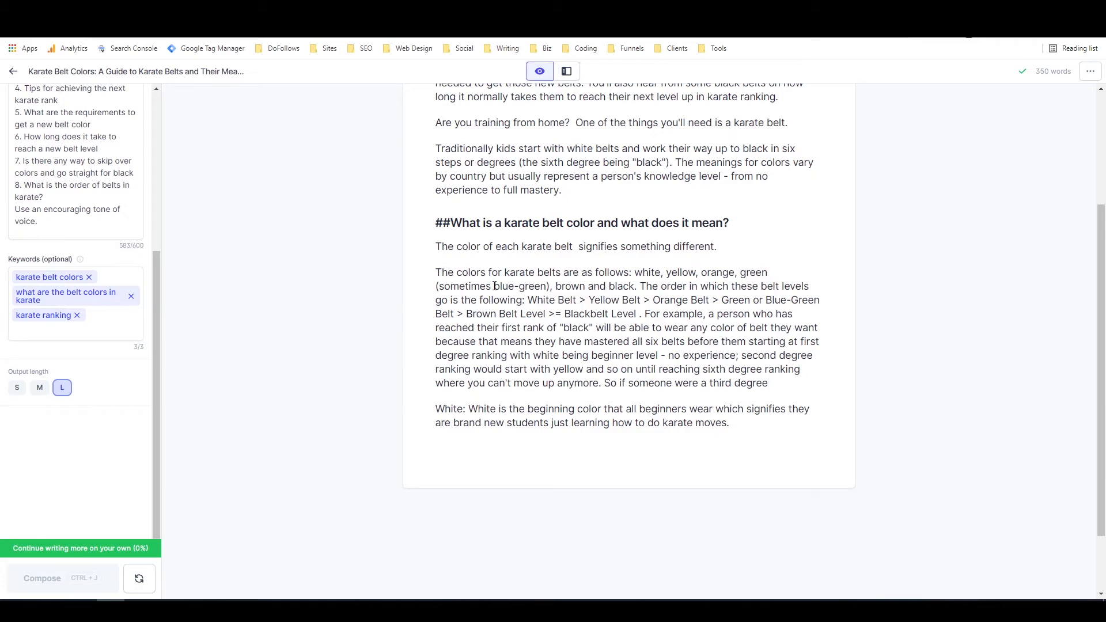
left_click_drag(549, 286, 436, 287)
type("blue,")
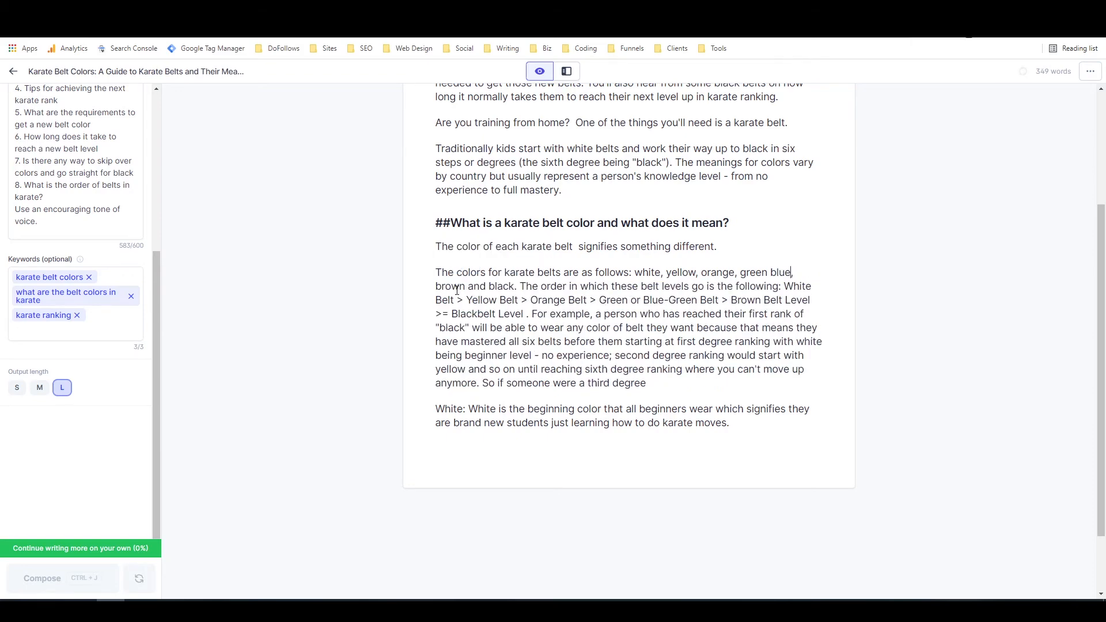
key("Left")
type(",")
Replace the belt sequence after "the following" with a period and change "For example, a" to "A".
left_click_drag(778, 286, 532, 315)
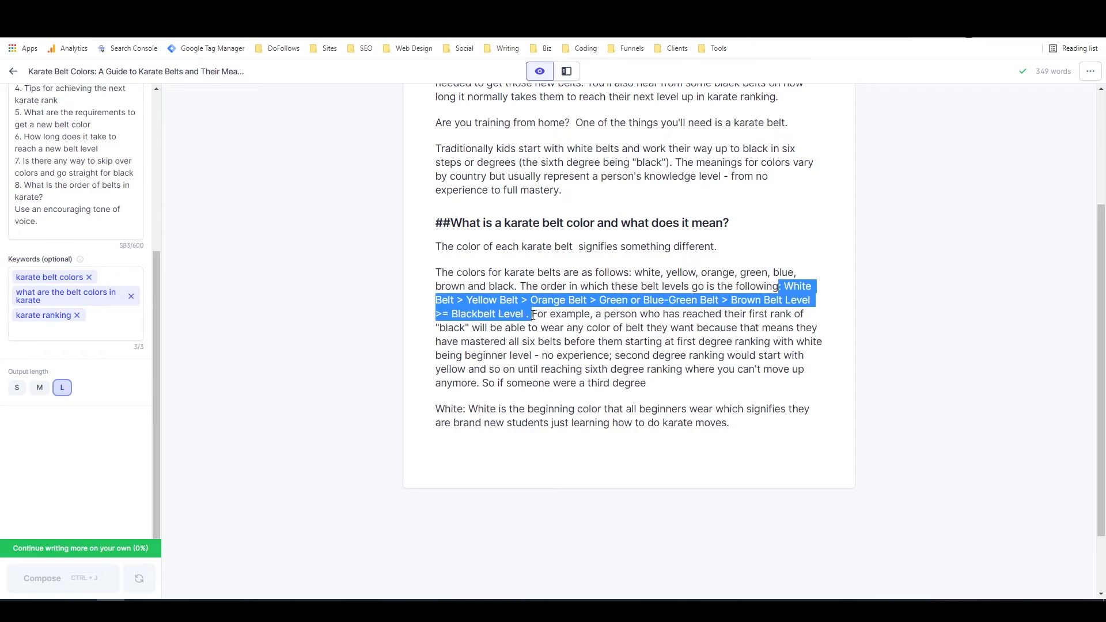
key("BackSpace")
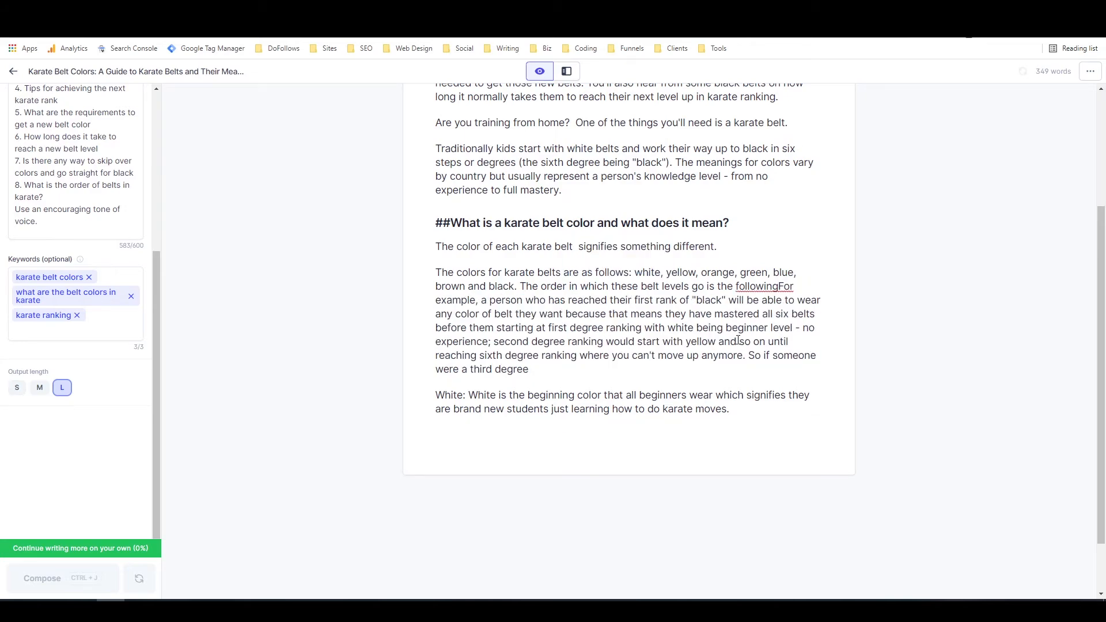
type(".")
left_click_drag(784, 286, 487, 302)
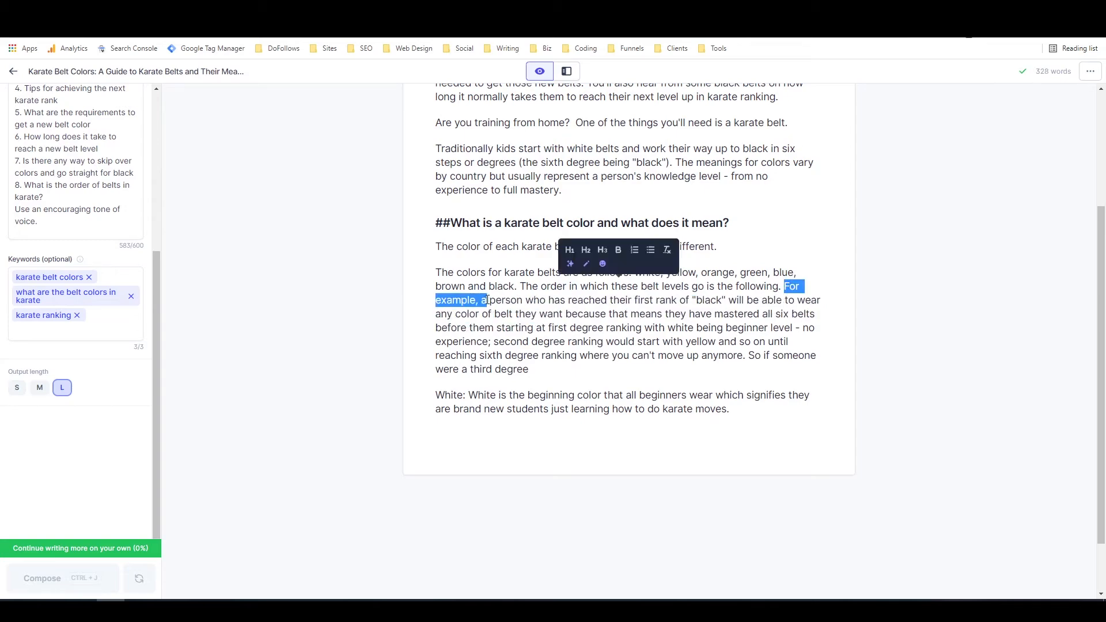
type("A")
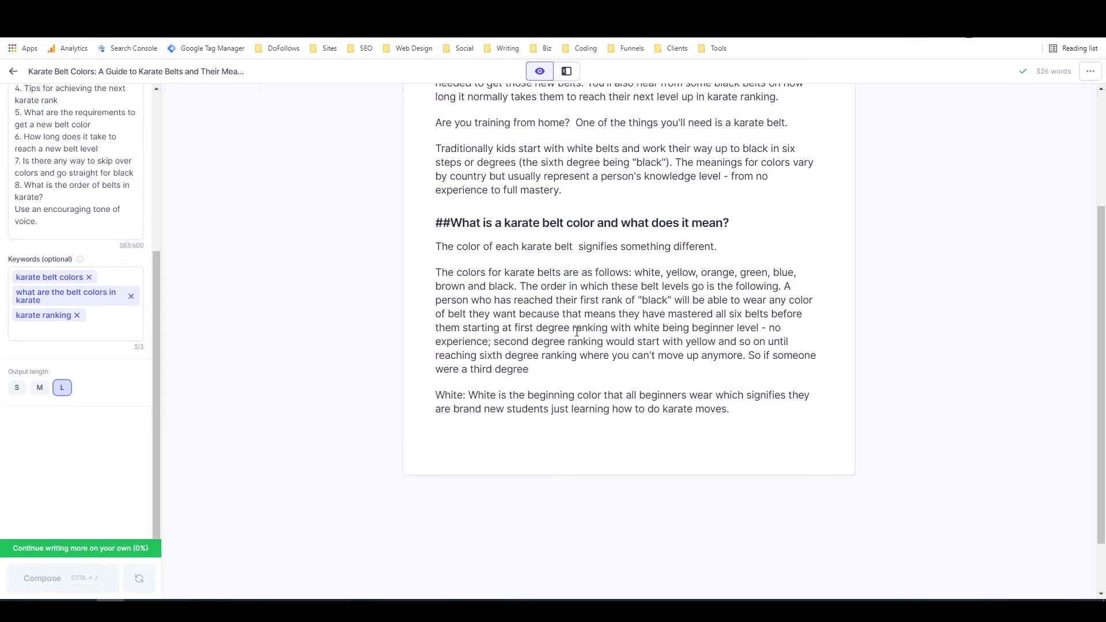
Add "black belt" after "third degree" and replace "So" with a new paragraph opening "There are also multiple degrees of black belt.".
left_click(533, 369)
type("black belt")
mouse_move(749, 355)
left_mouse_down()
mouse_move(815, 355)
mouse_move(760, 355)
left_mouse_up()
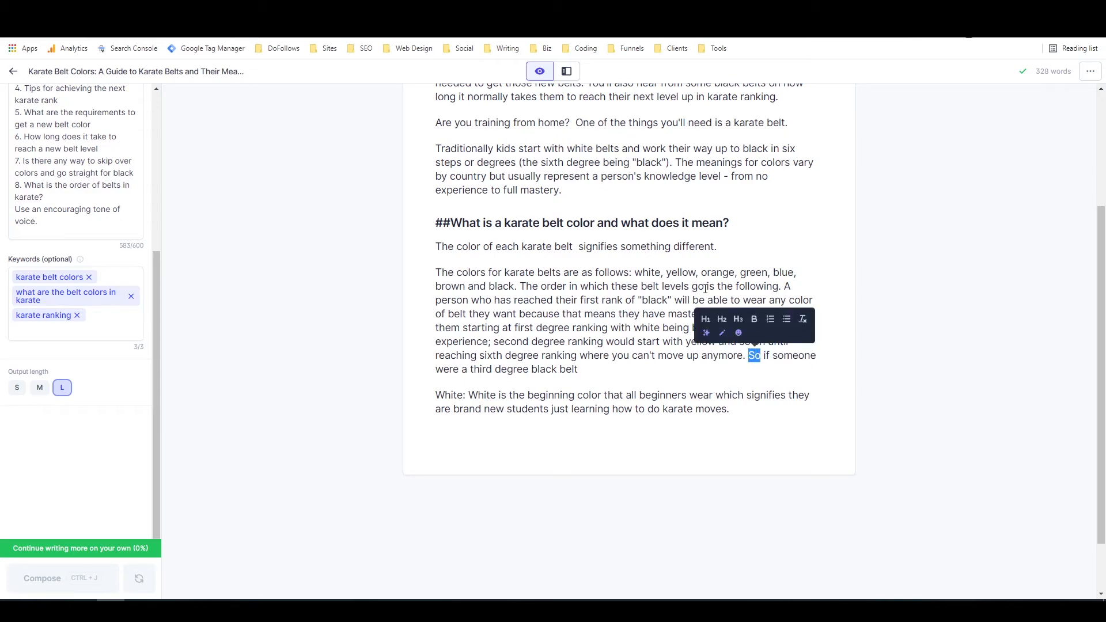
key("Return")
type("There are also ")
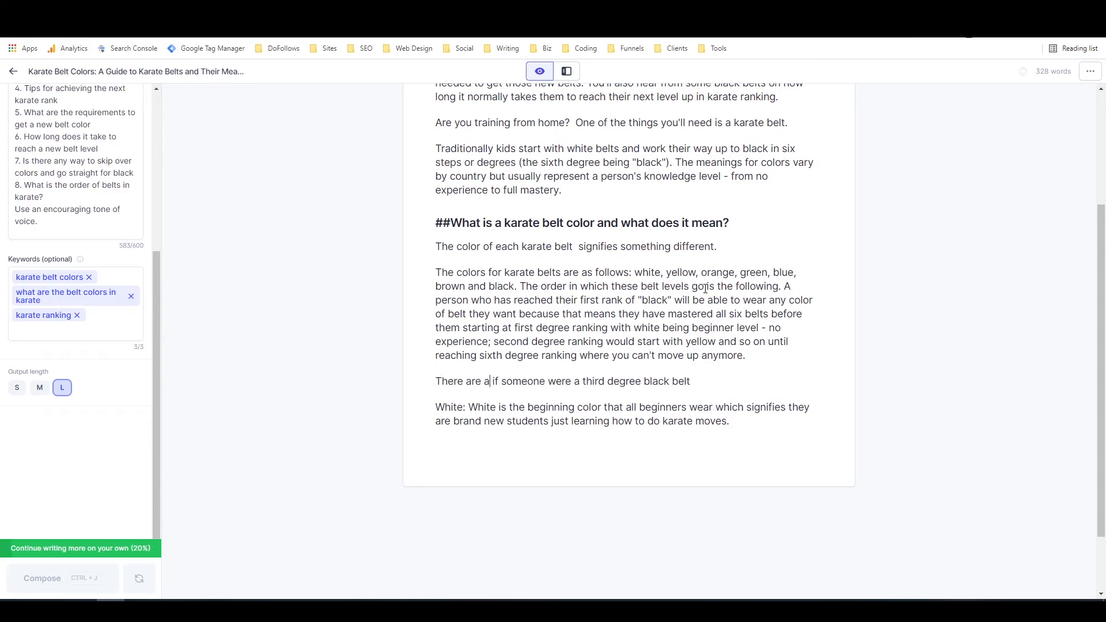
type("multiple deg")
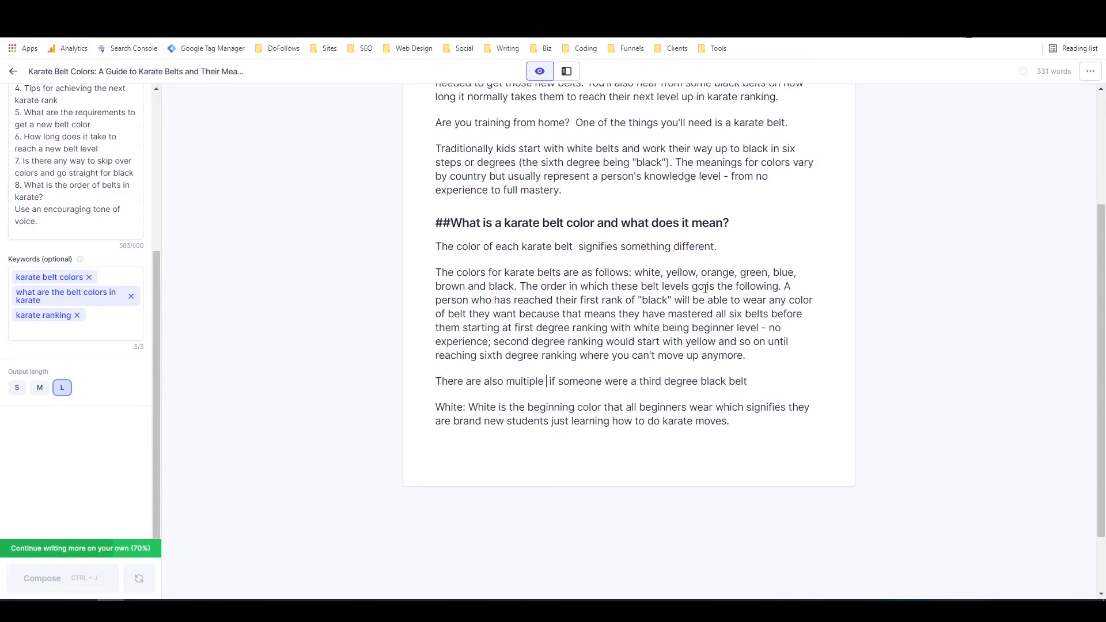
type("rees of bl")
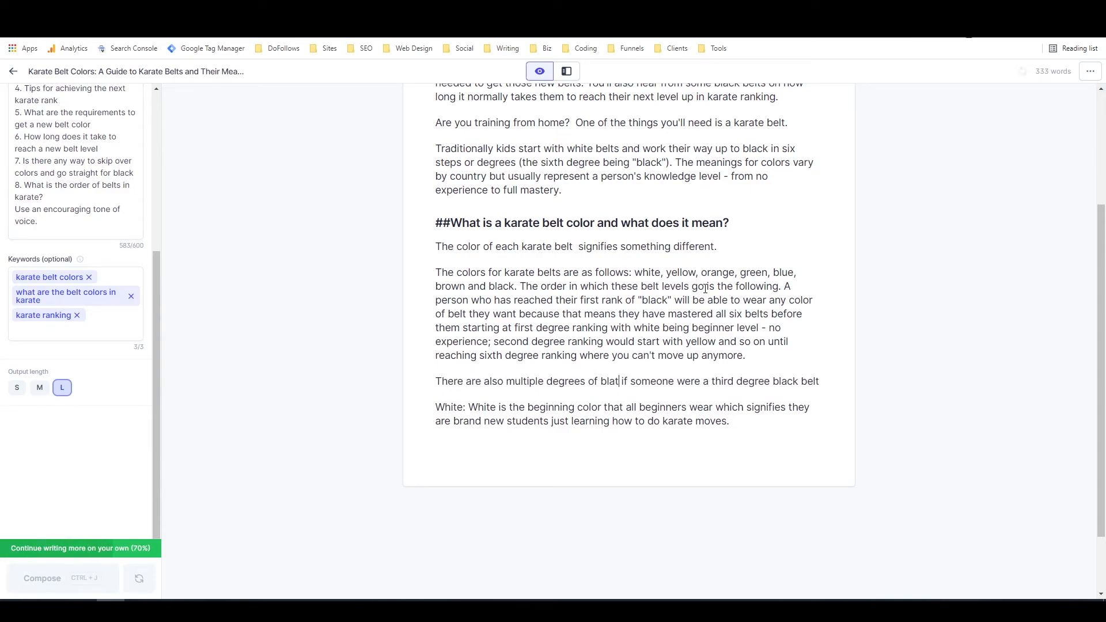
type("ack belt. if someone were a ")
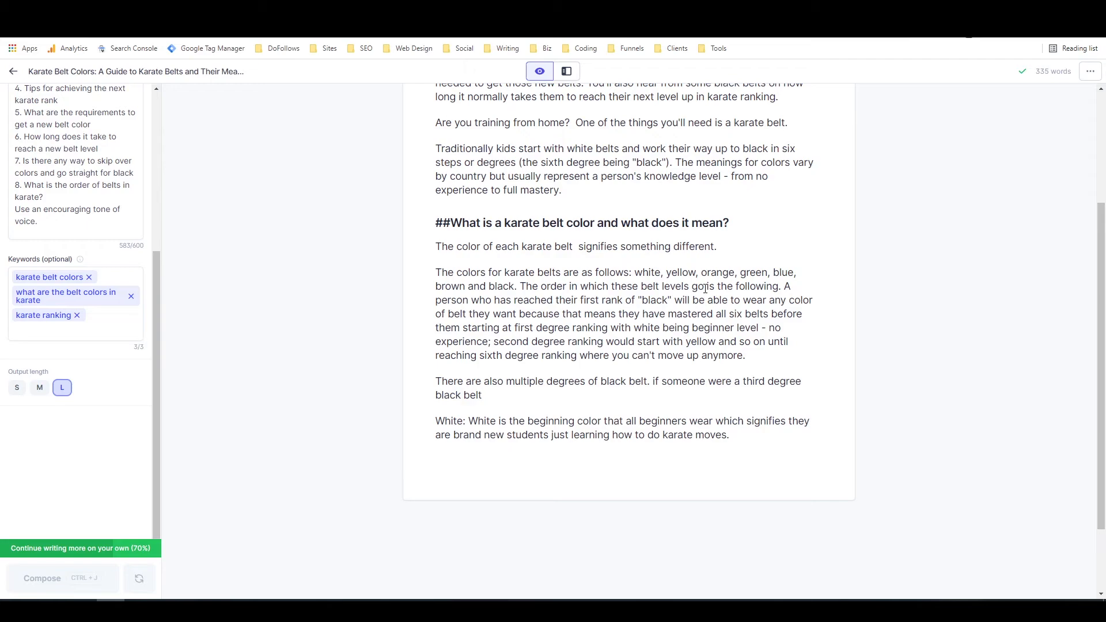
Extend the third degree black belt sentence with ", that would mean that they are" and compose more text from there.
type("third degree black belt, that would mean")
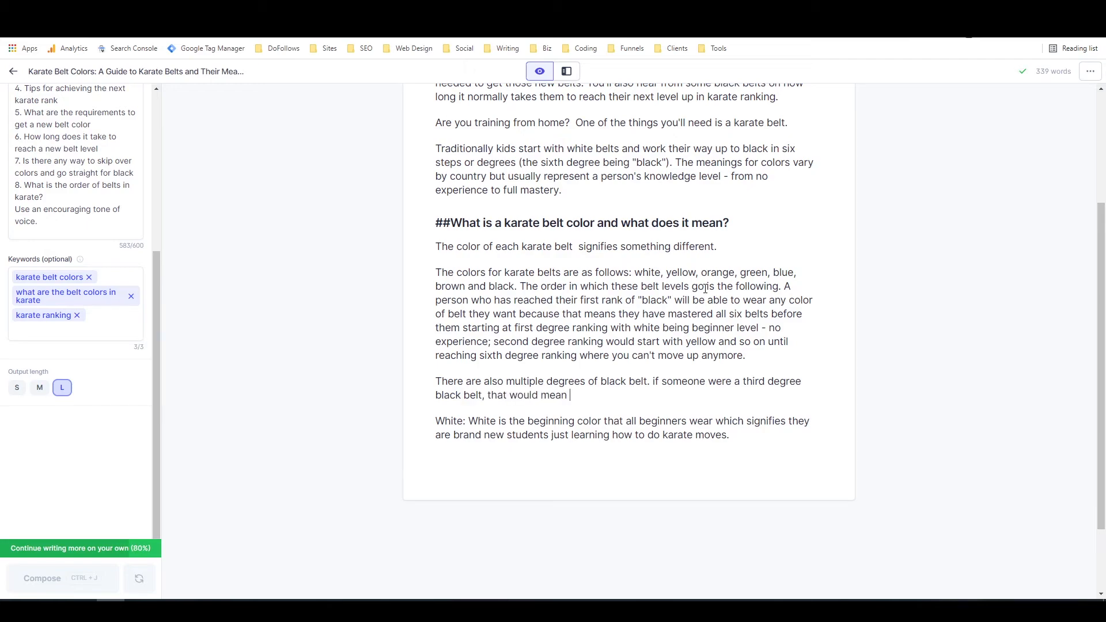
type(" that they are")
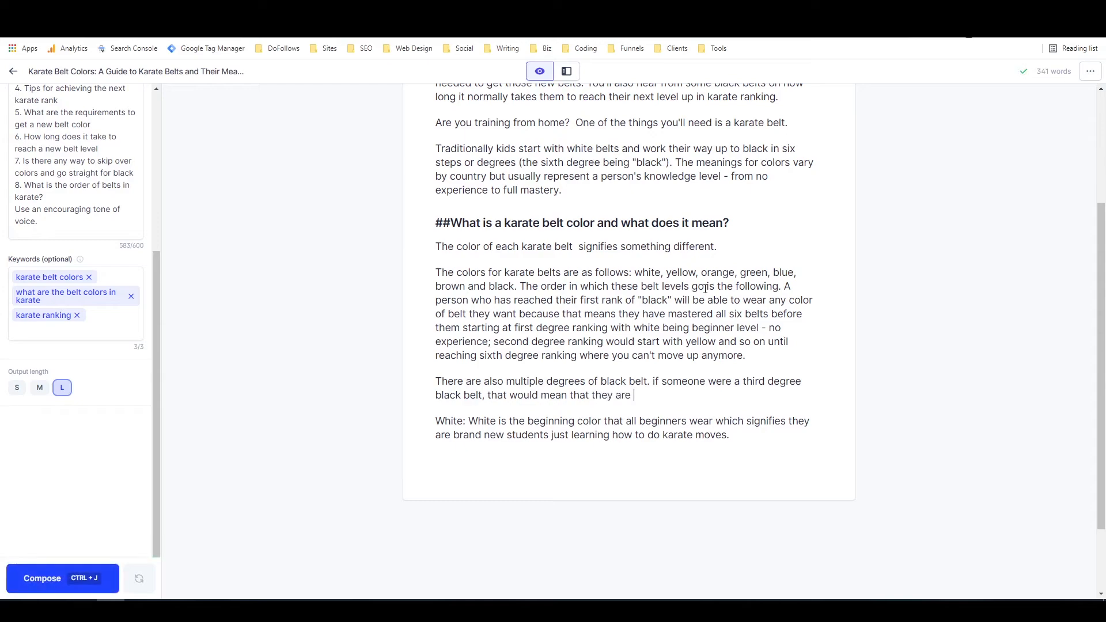
key("ctrl+j")
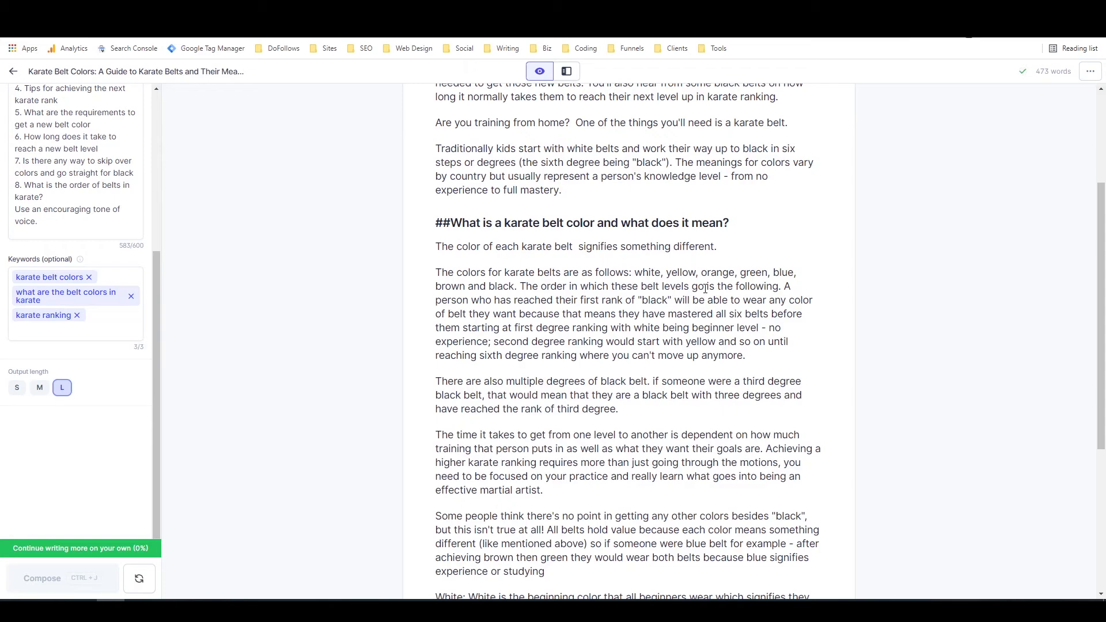
Replace the text after "each color" with "is an important step along your martial arts journey." and start a new paragraph below it.
scroll(693, 237, "down", 3)
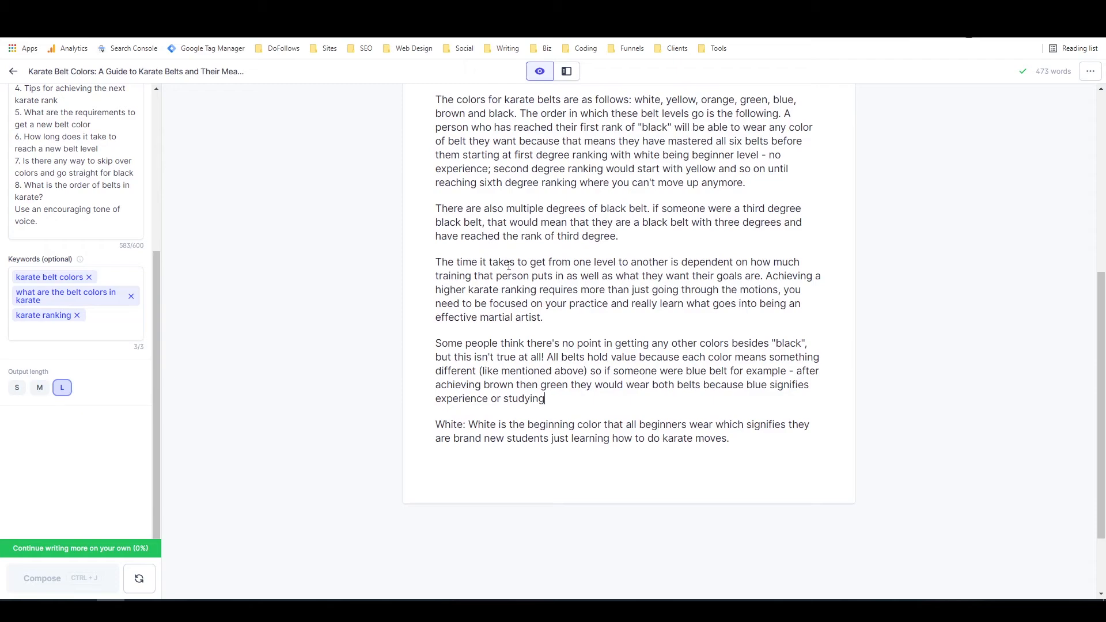
scroll(511, 268, "up", 1)
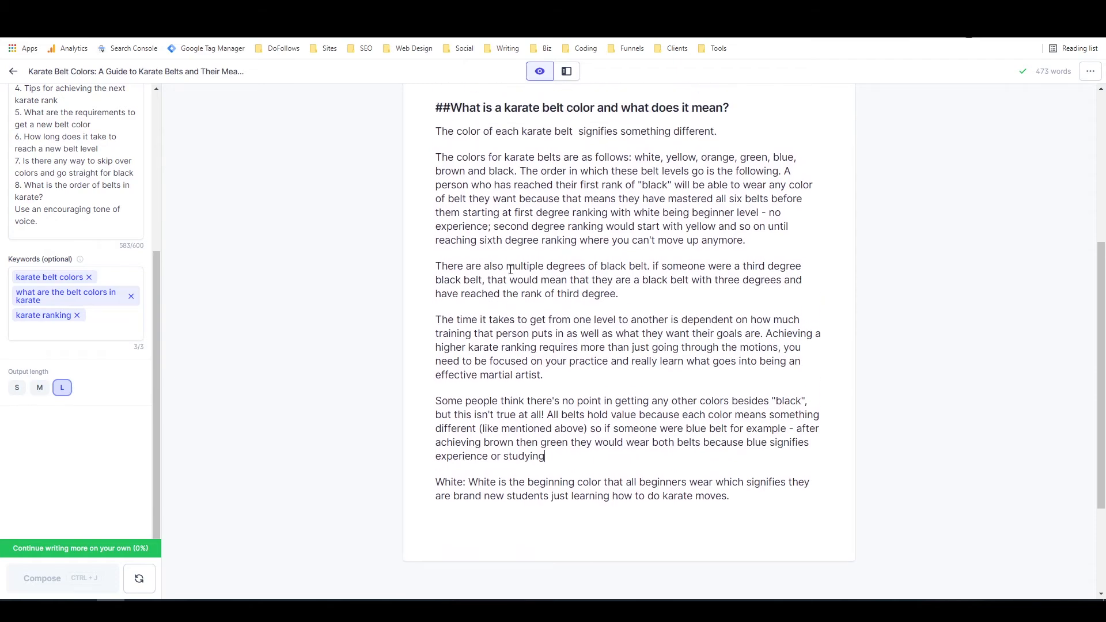
scroll(511, 269, "down", 1)
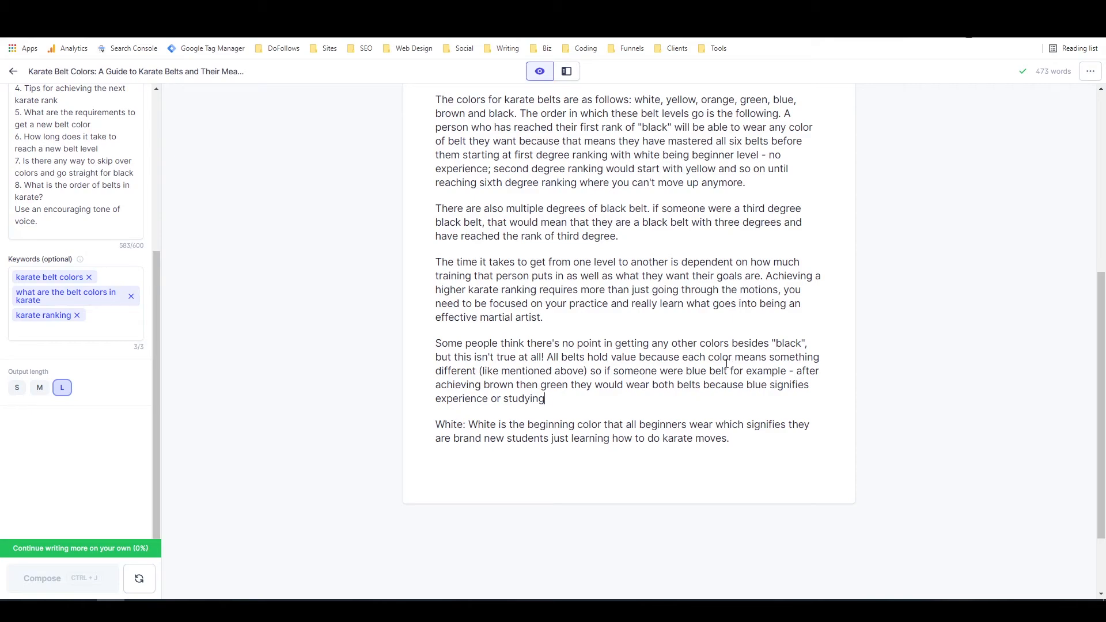
left_click_drag(738, 357, 761, 403)
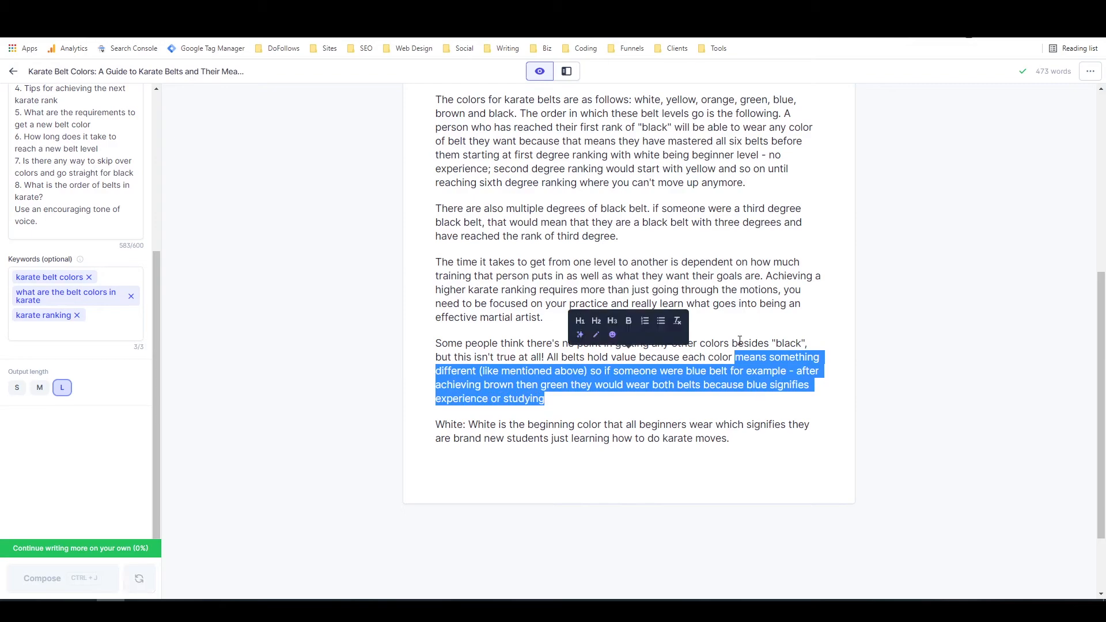
type("is an im")
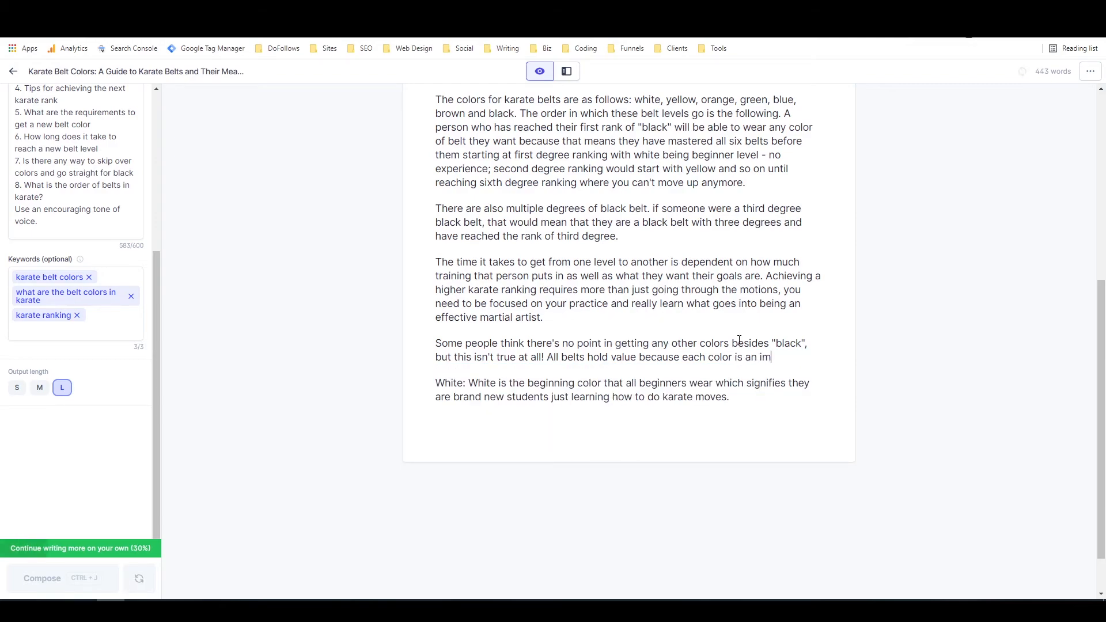
type("portant ste")
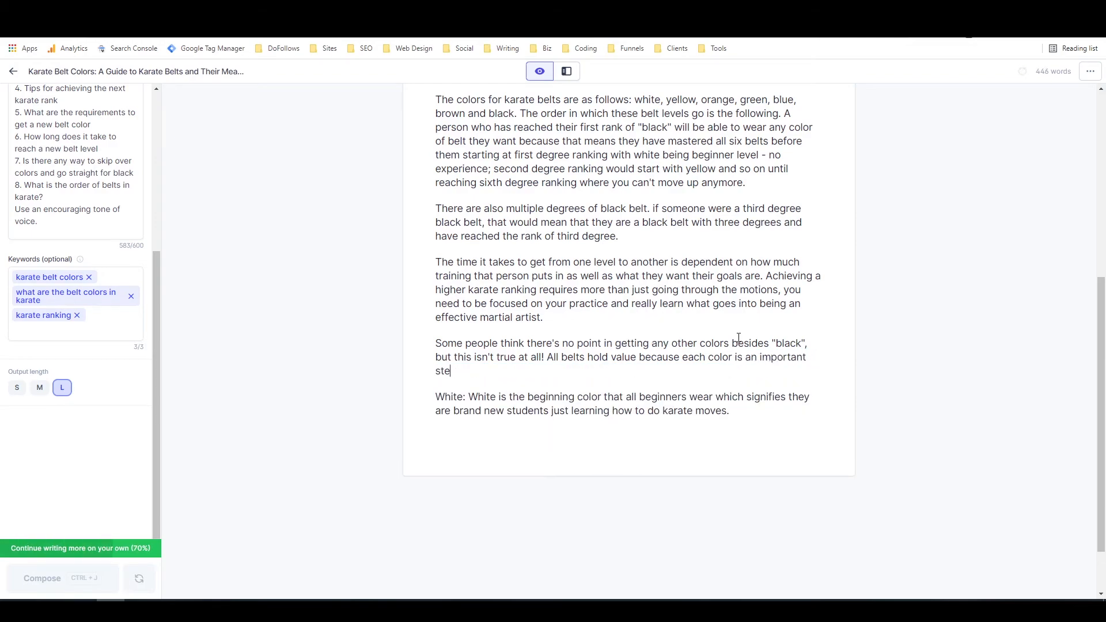
type("p along your martial arts joun")
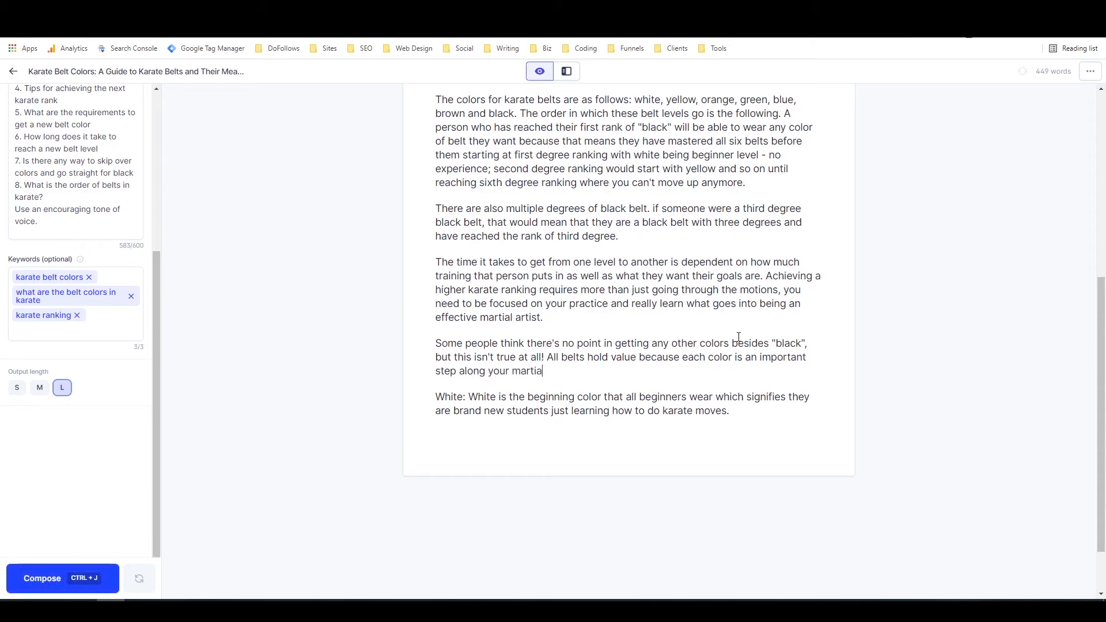
key("BackSpace")
key("BackSpace")
type("urney.")
key("Return")
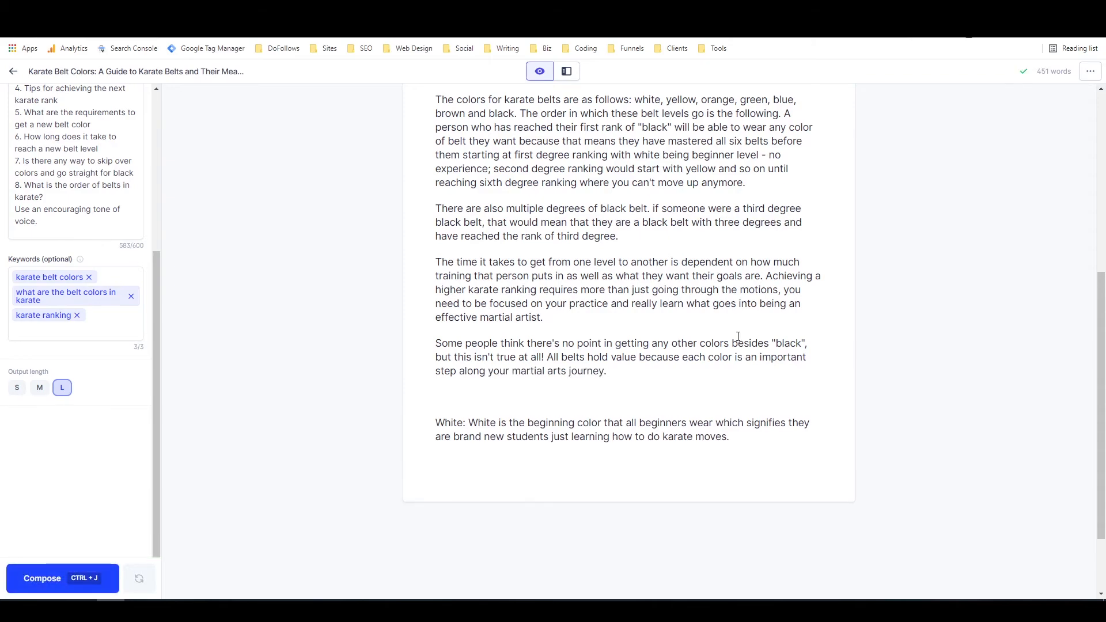
Add the line "The Karate Belt Colors and What They Mean" above the White belt paragraph.
scroll(101, 178, "up", 3)
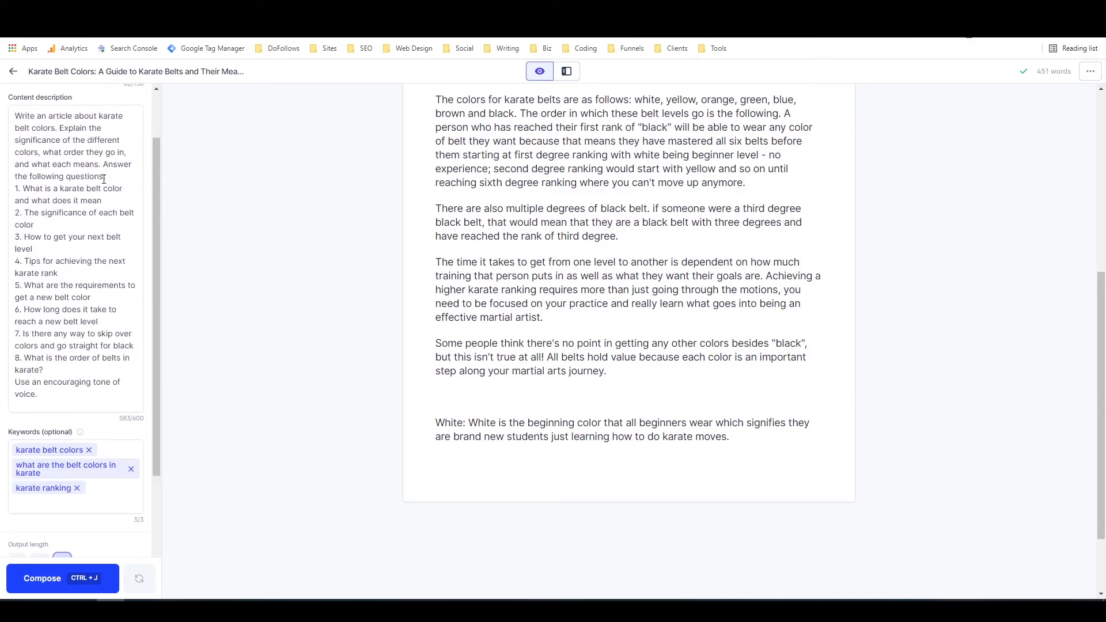
scroll(567, 313, "down", 1)
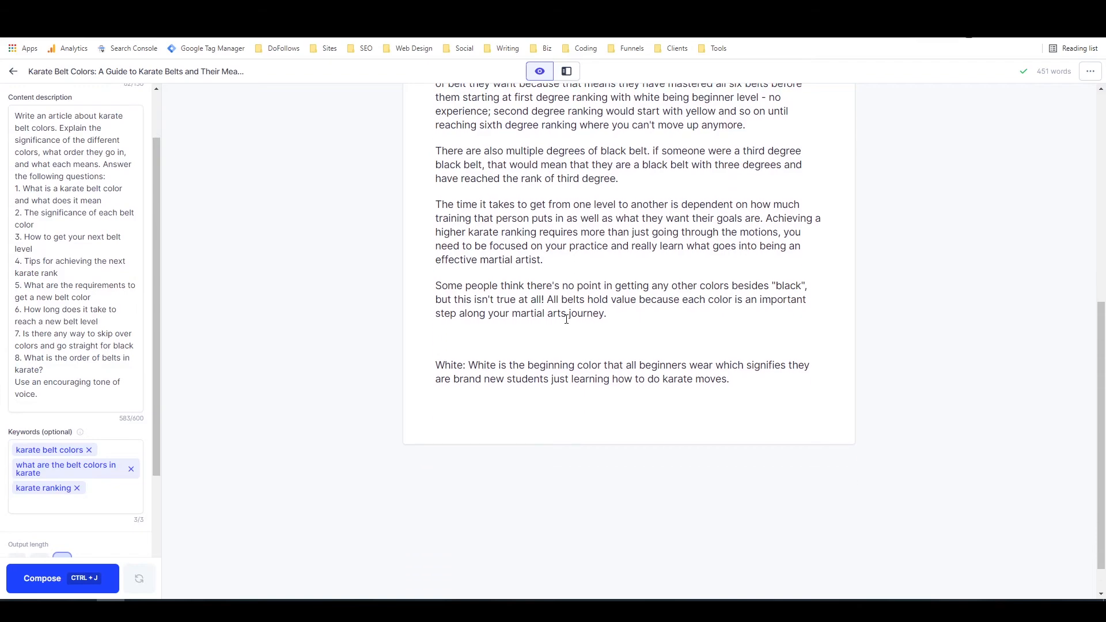
type("The Karate Belt Colors In Order o")
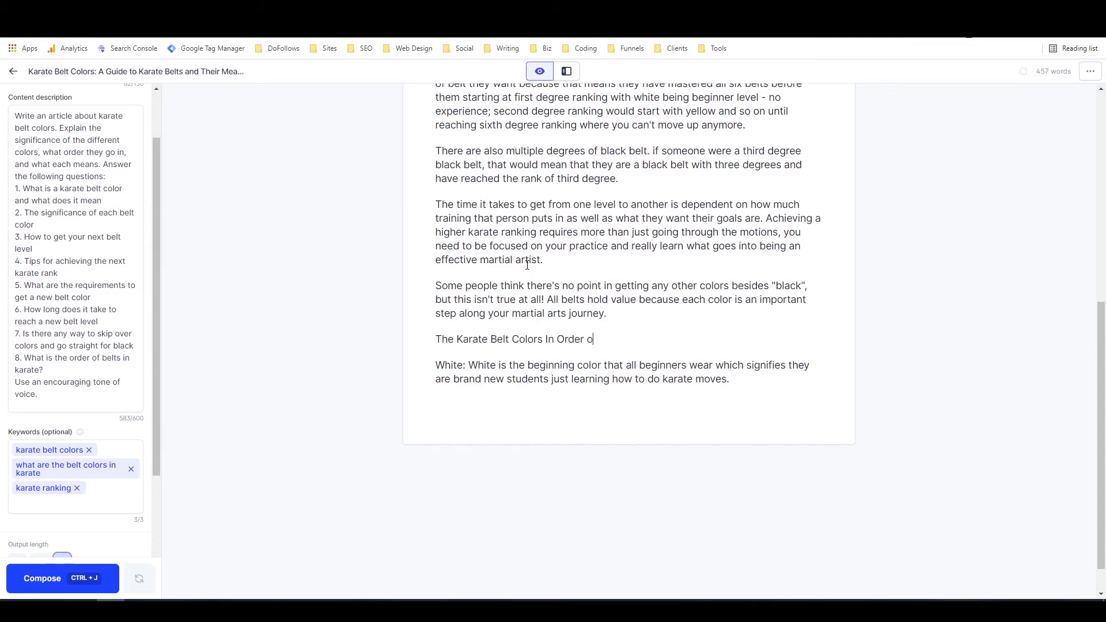
key("BackSpace")
type("Of Ranking")
left_click_drag(545, 340, 639, 340)
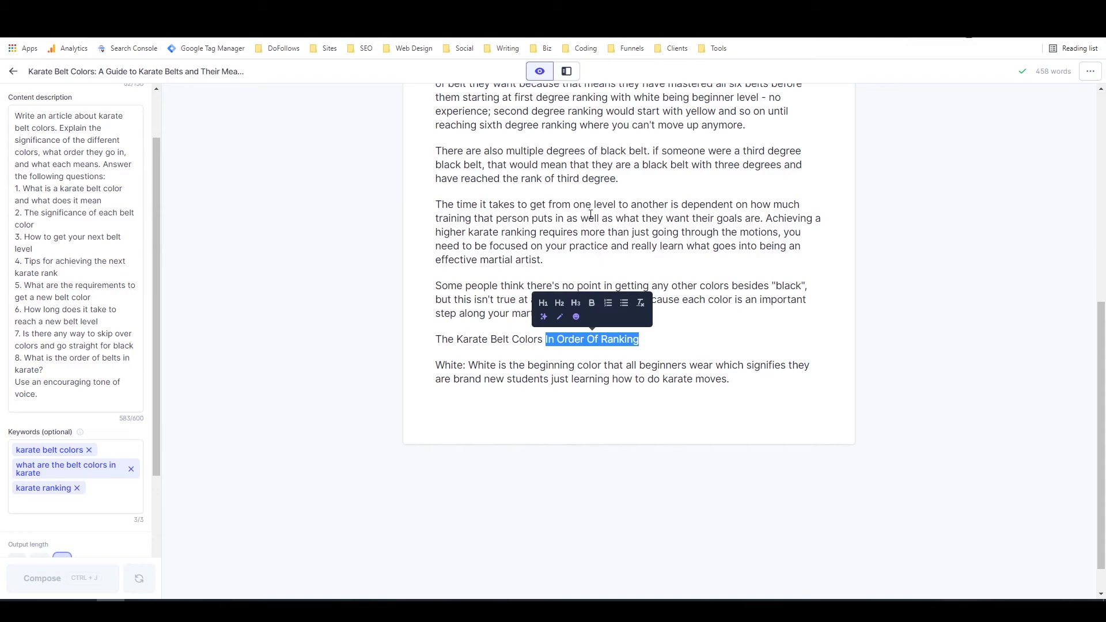
type("and ")
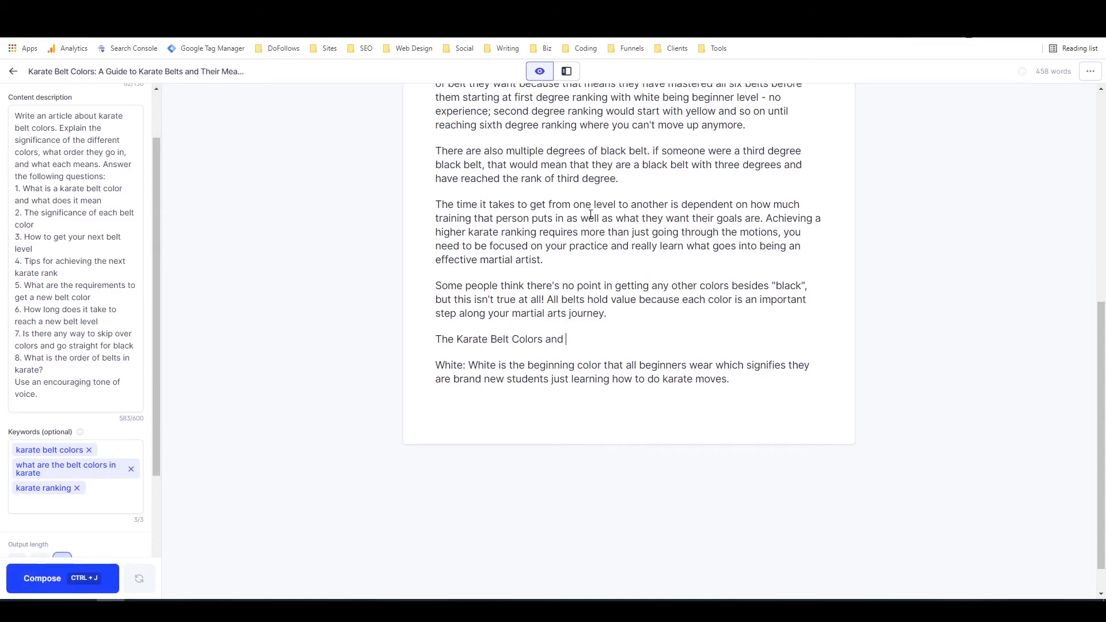
type("What They Mean")
Format the line "The Karate Belt Colors and What They Mean" as a level 3 heading and prefix it with "##".
left_click_drag(658, 336, 436, 340)
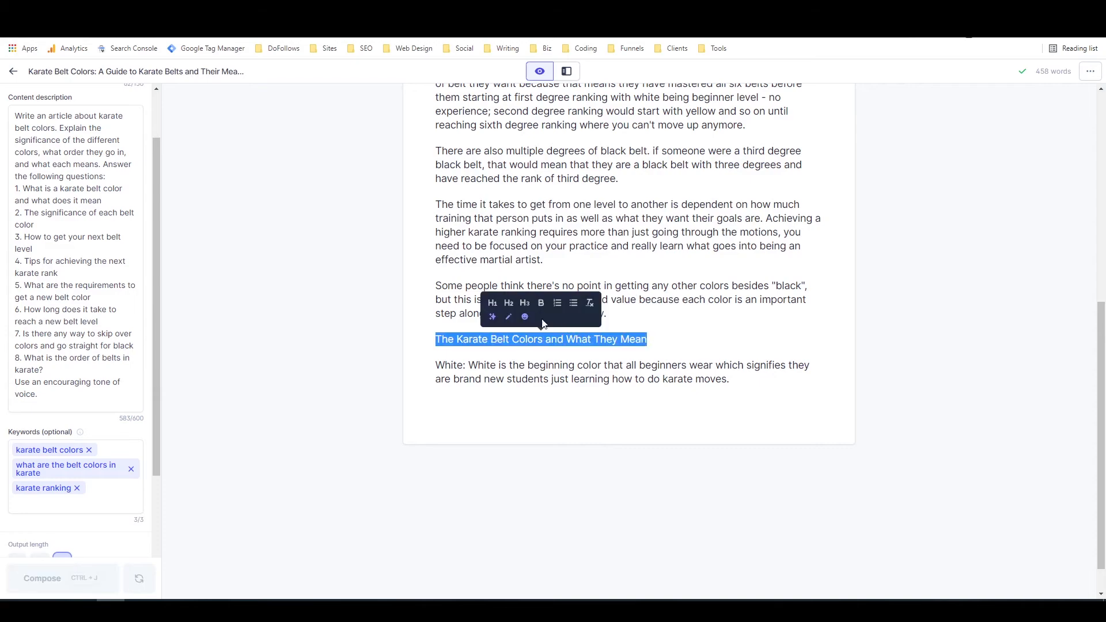
left_click(524, 303)
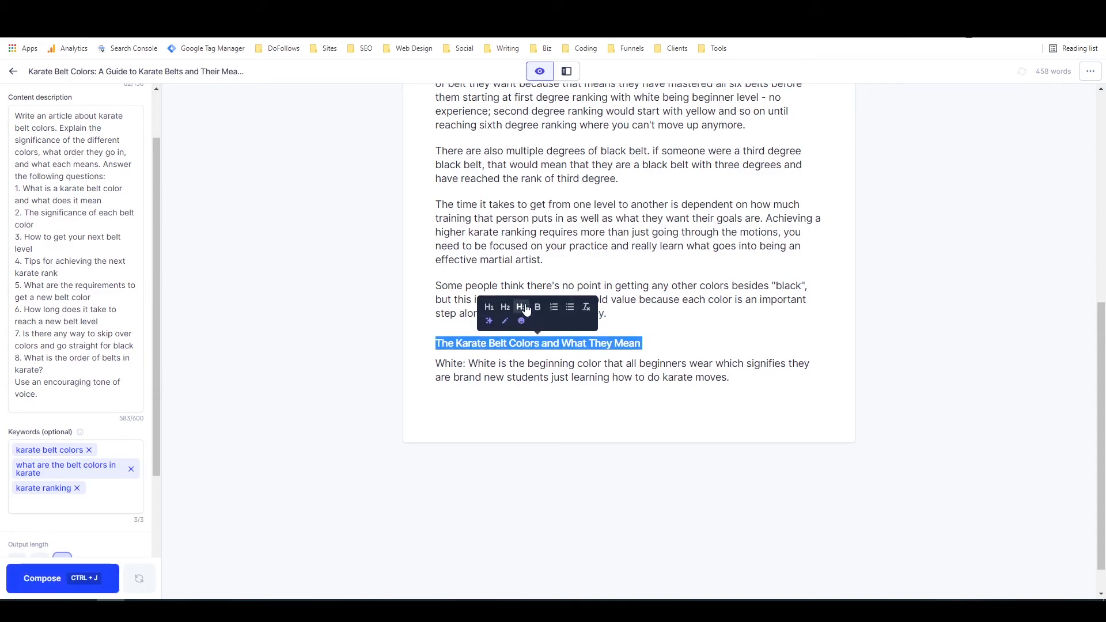
scroll(608, 310, "up", 2)
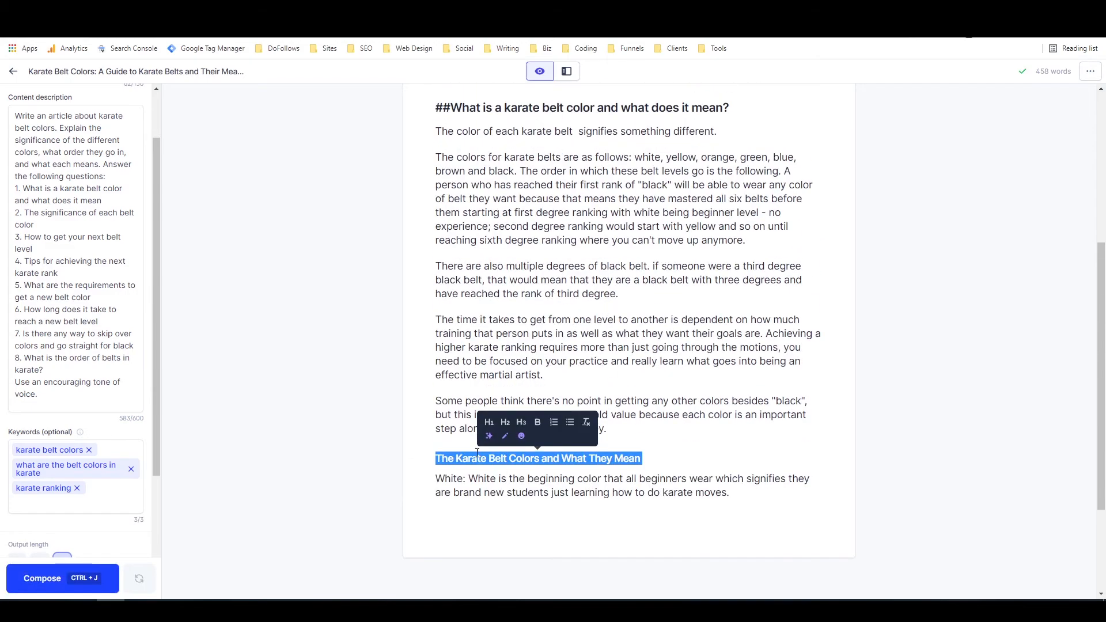
left_click(439, 460)
type("##")
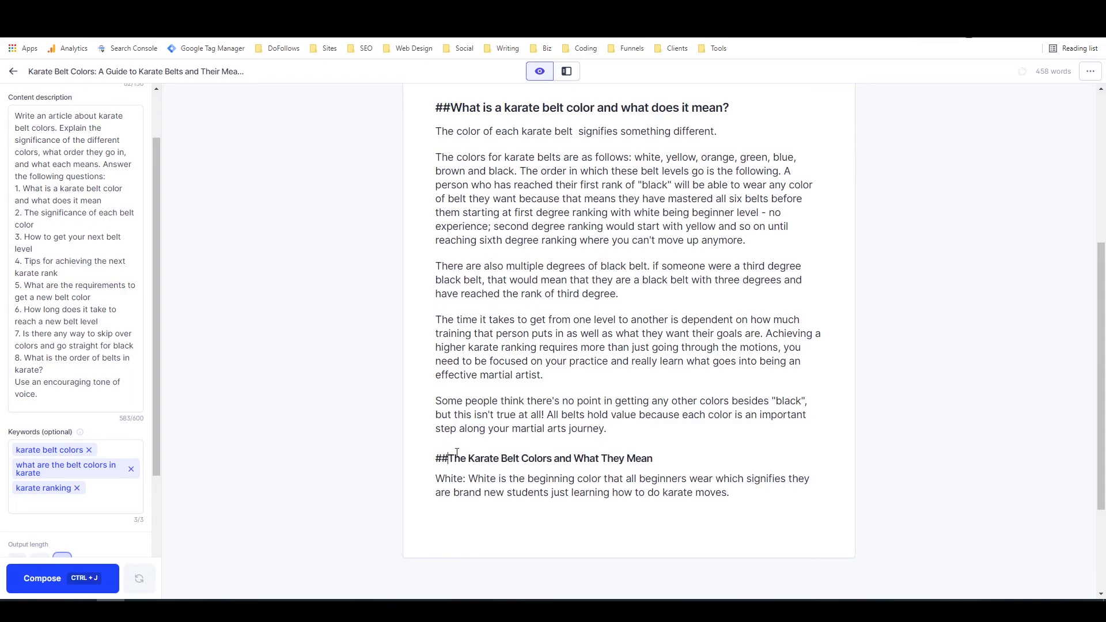
Start a new paragraph with "Yellow:" below the White belt description and compose more text from there.
key("Return")
type("Yellow:")
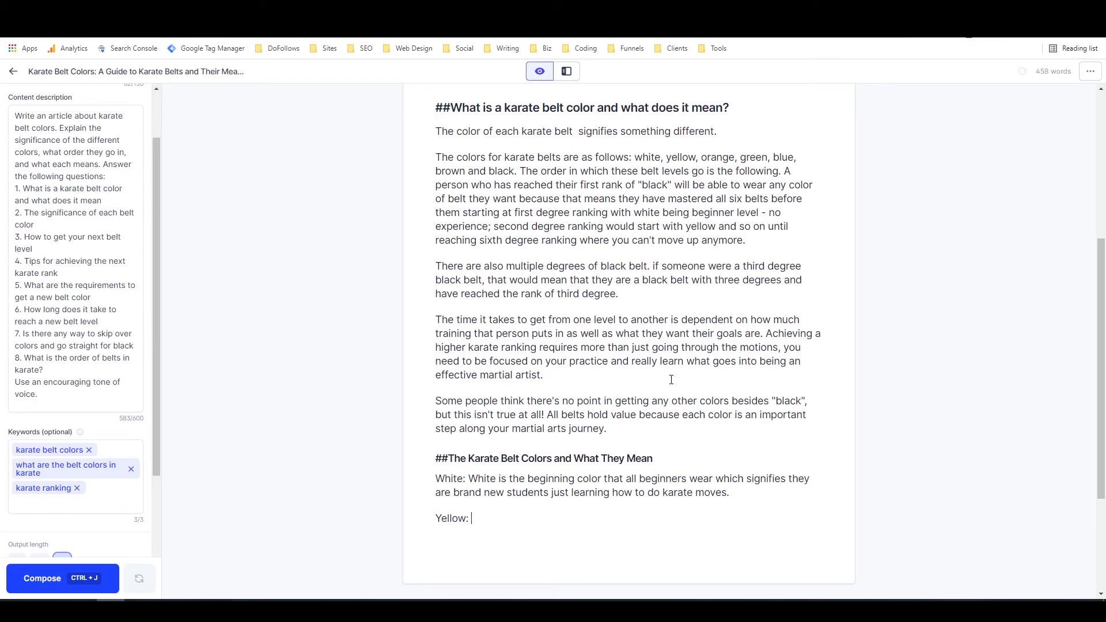
key("ctrl+j")
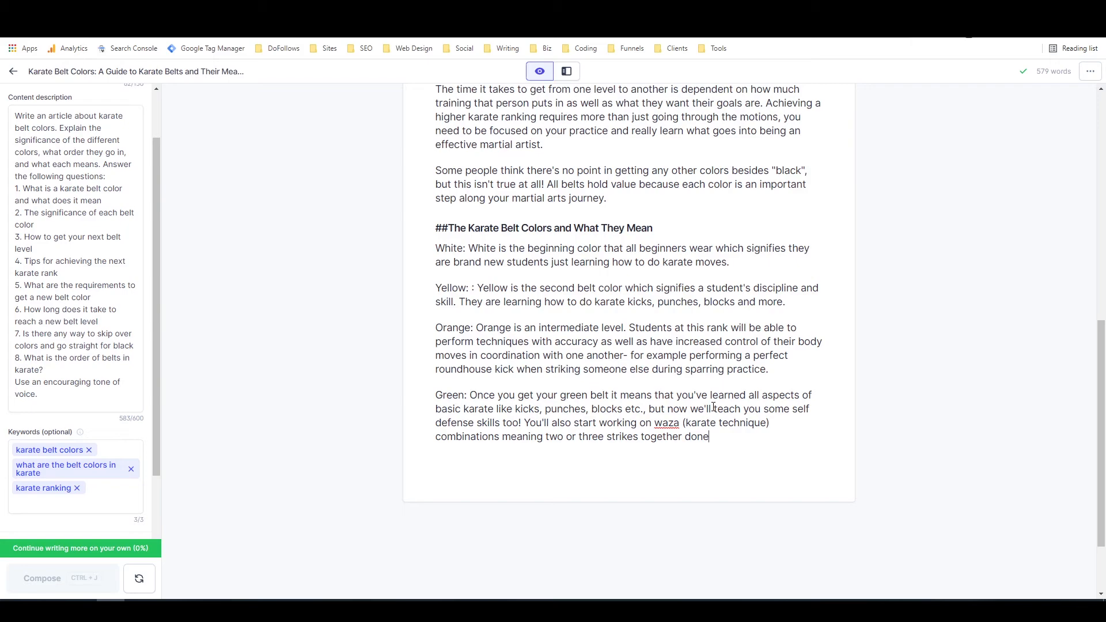
Finish the Green paragraph with "in sequence.", then open a paragraph with "Blue: Blue belt is where truly" and compose from it.
type("in s")
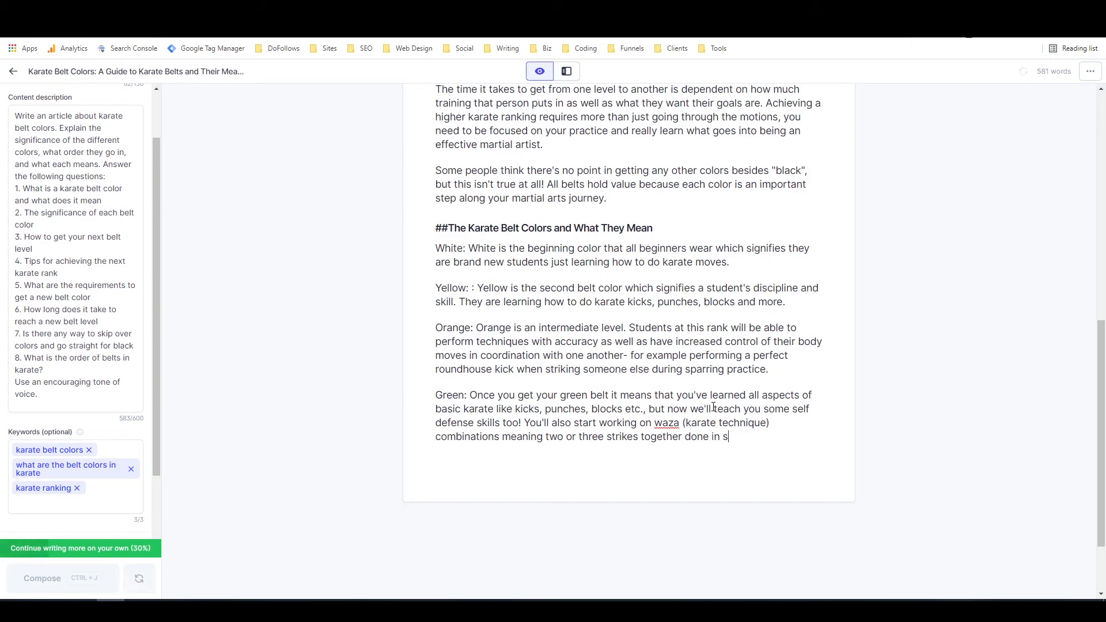
type("equence.")
key("Return")
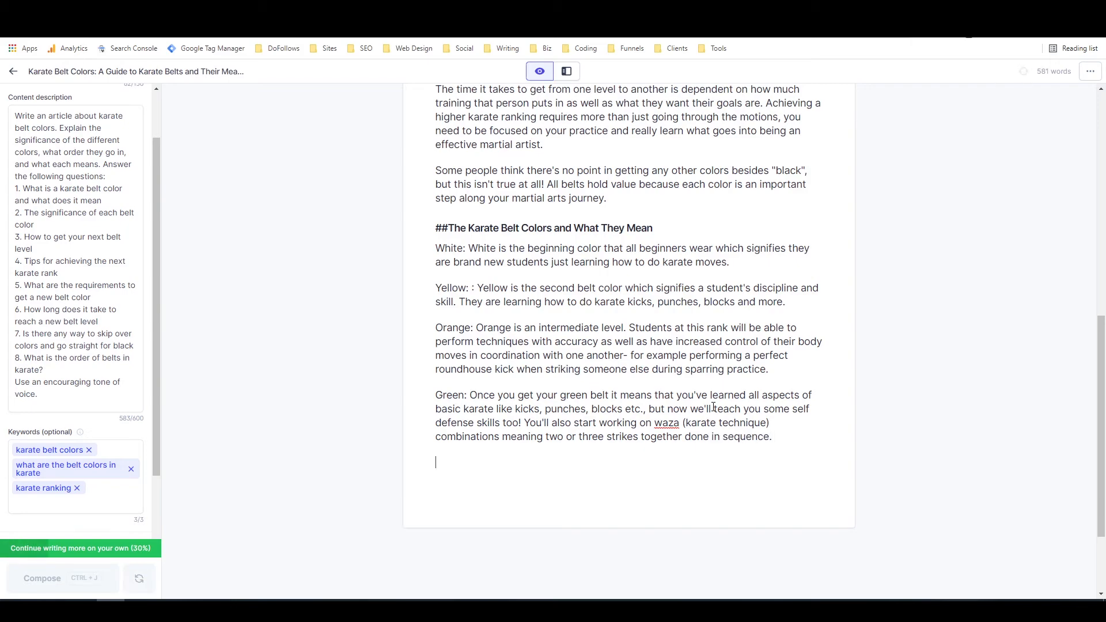
type("Blue: Blue belt is where truly av")
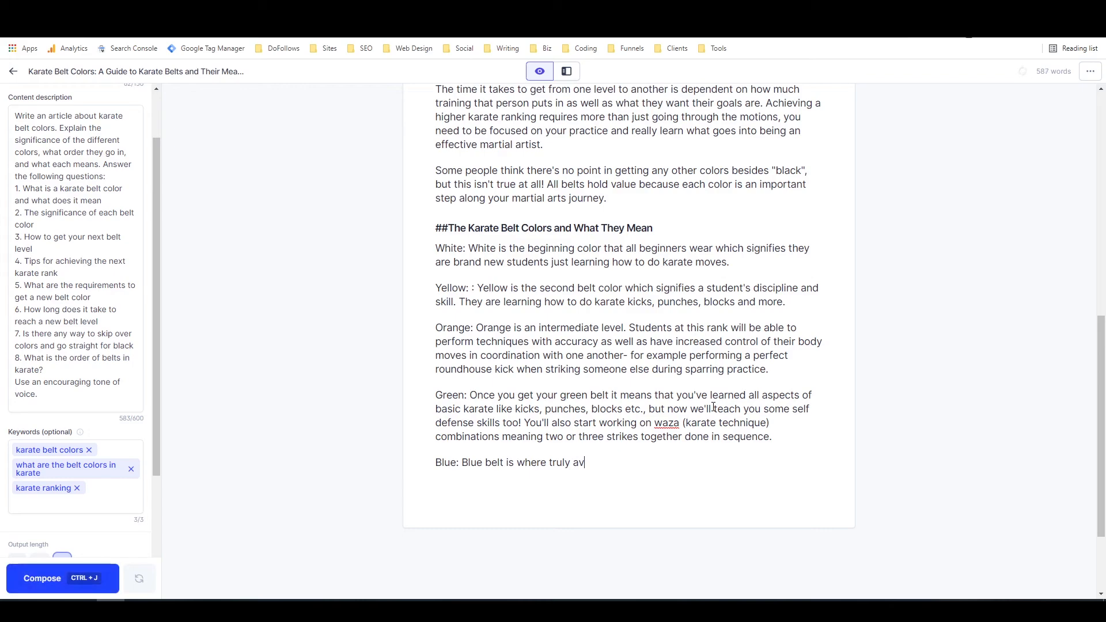
key("ctrl+j")
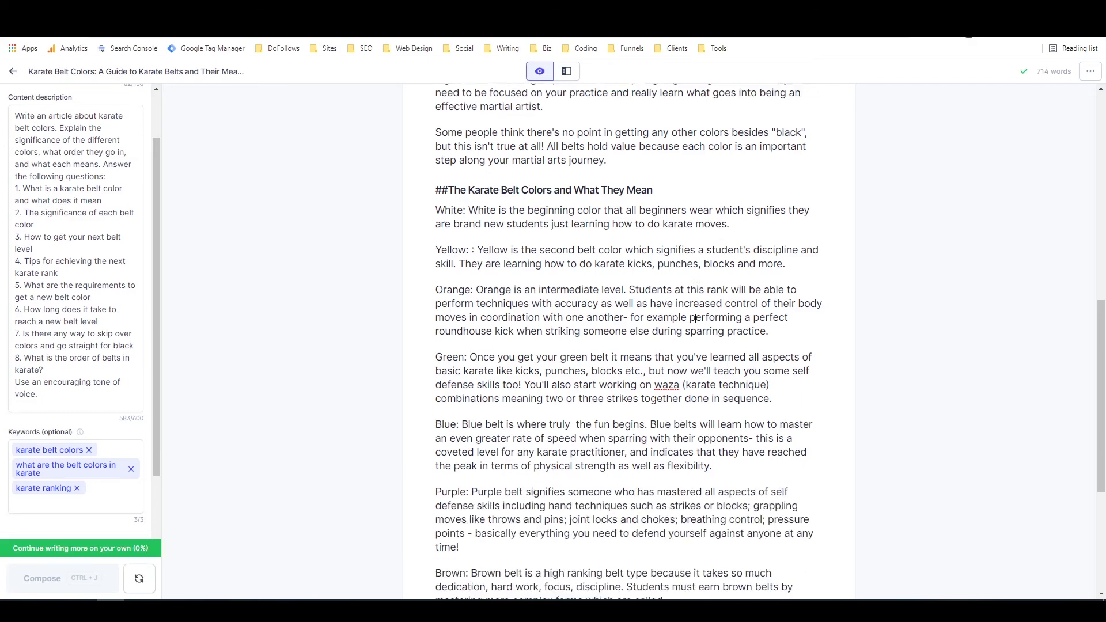
Delete the Purple belt paragraph between the Blue and Brown descriptions.
scroll(696, 319, "down", 2)
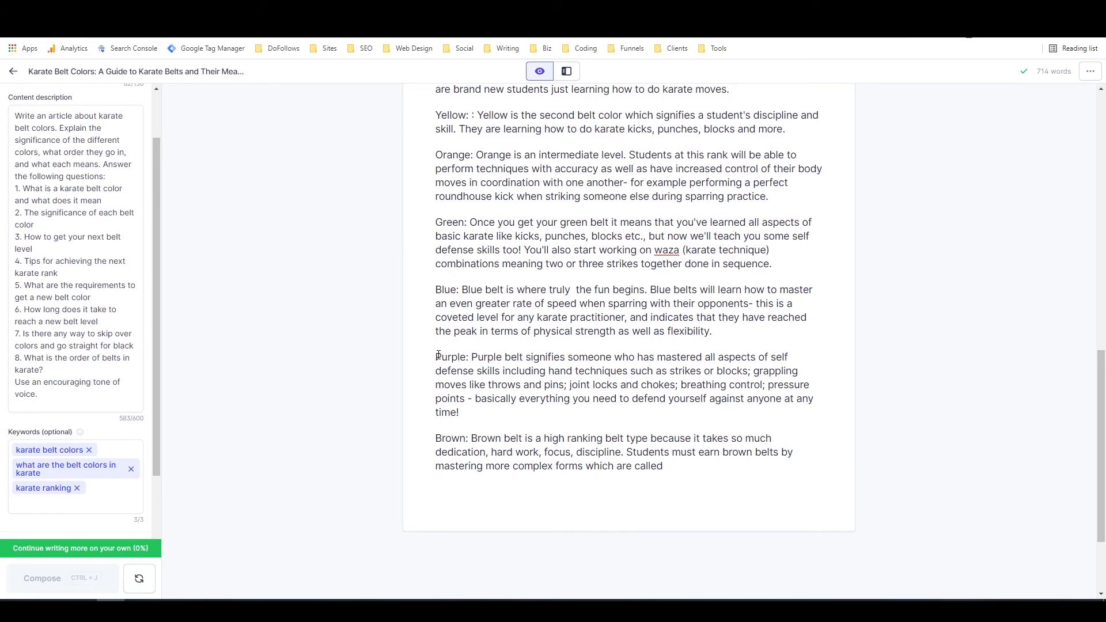
left_click_drag(435, 356, 480, 439)
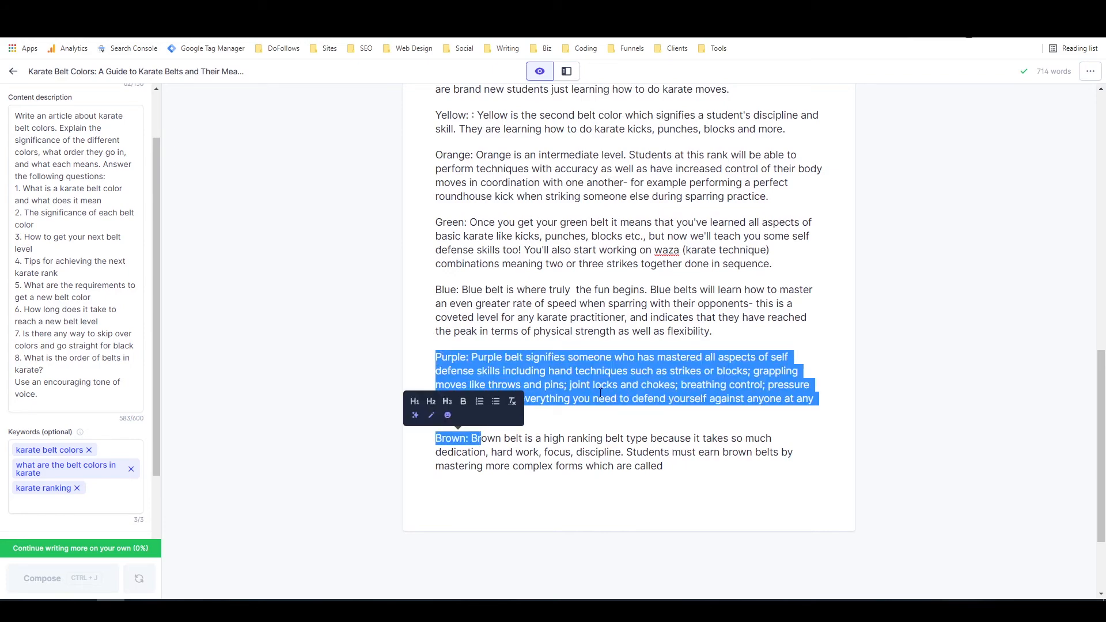
left_click(528, 397)
left_click_drag(464, 413, 419, 364)
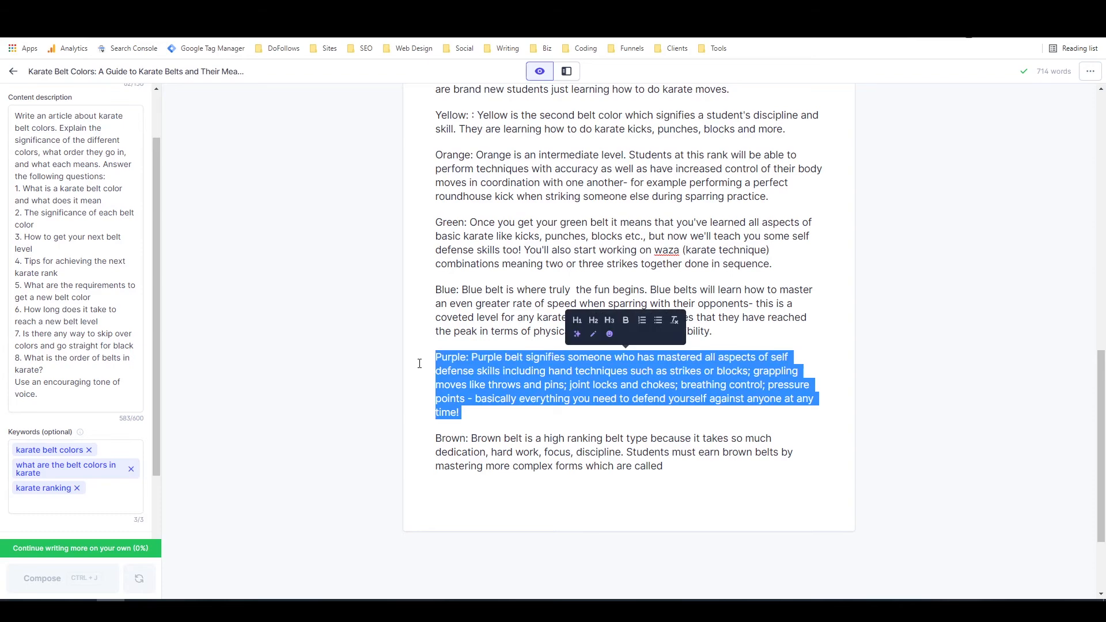
key("BackSpace")
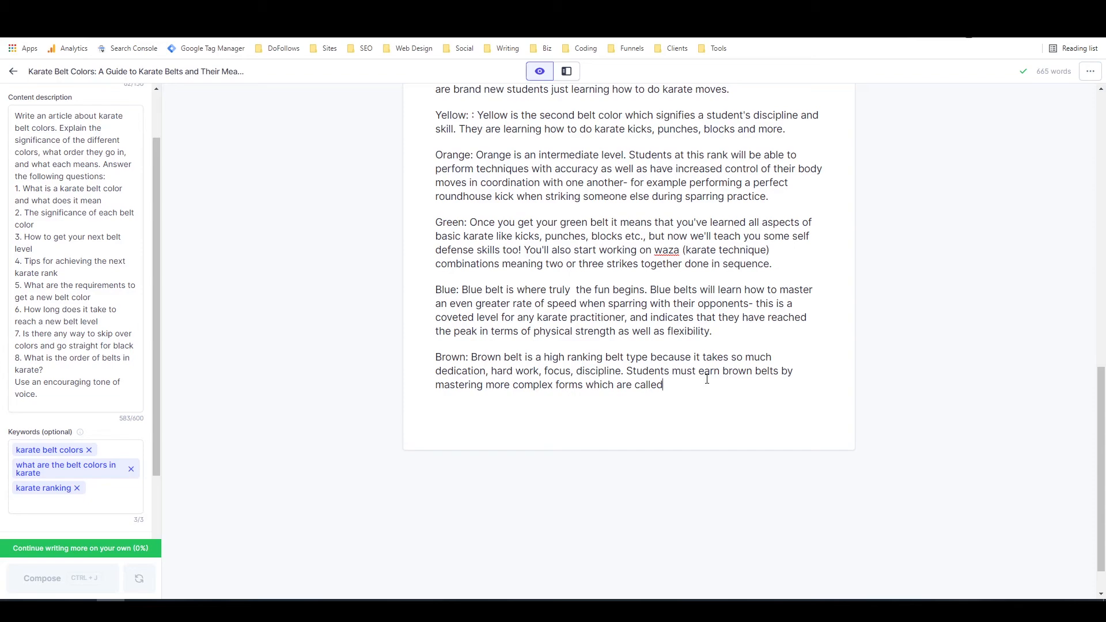
Extend the unfinished Brown belt sentence with "kata, and they are expected" and compose more text from there.
type("kata")
type(", and they a")
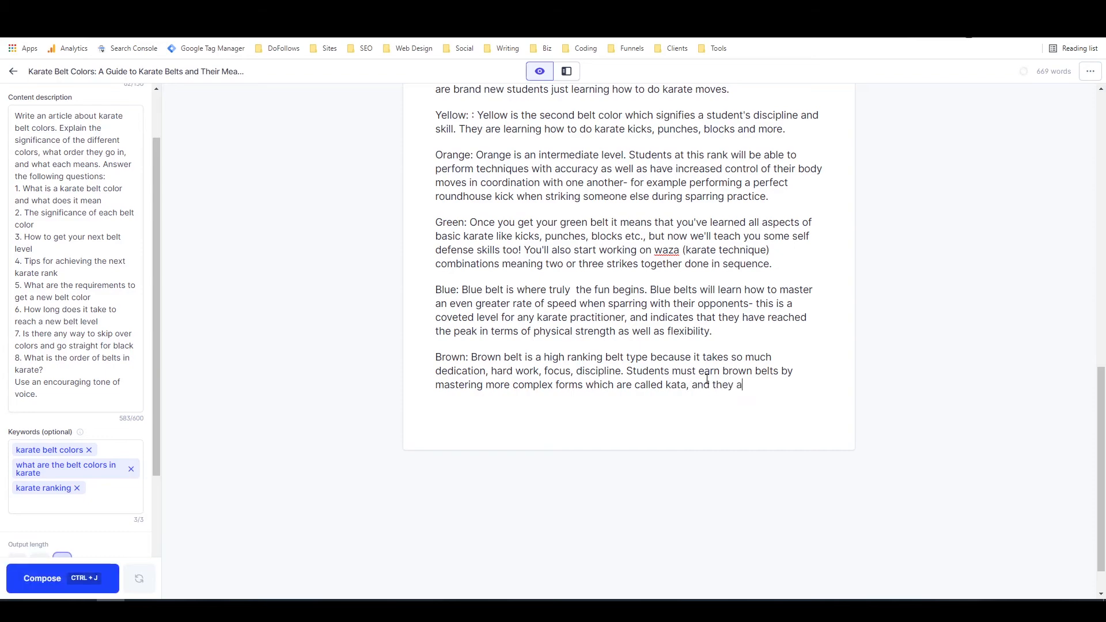
type("re expected")
key("ctrl+j")
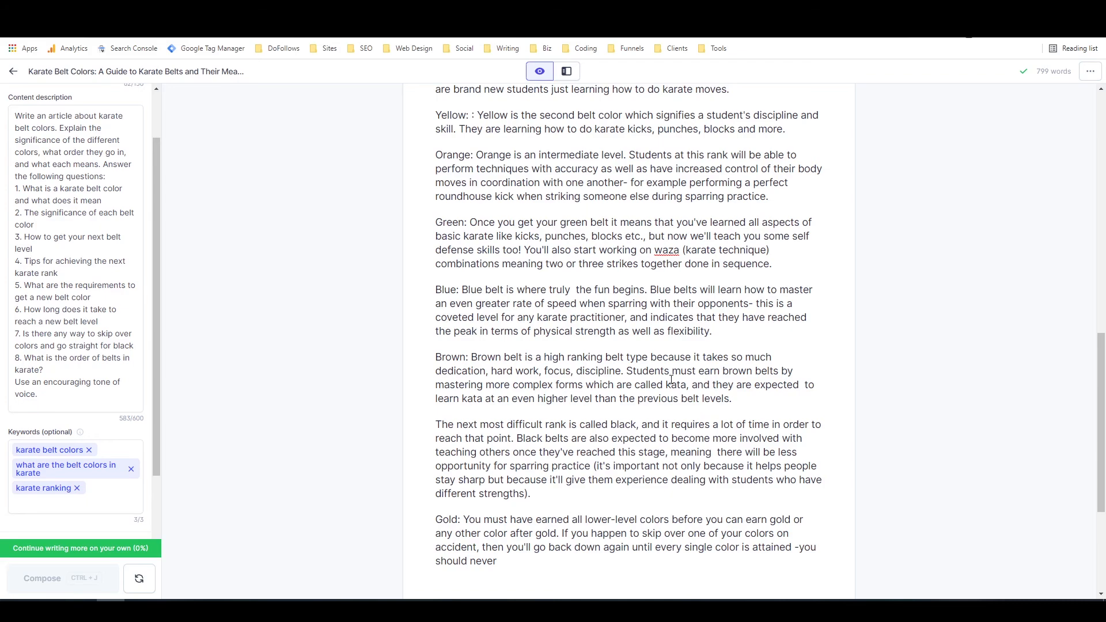
Replace the Gold paragraph with "Red: A red belt is only achieved by a" and compose more text from there.
scroll(671, 380, "down", 2)
left_click_drag(524, 448, 416, 405)
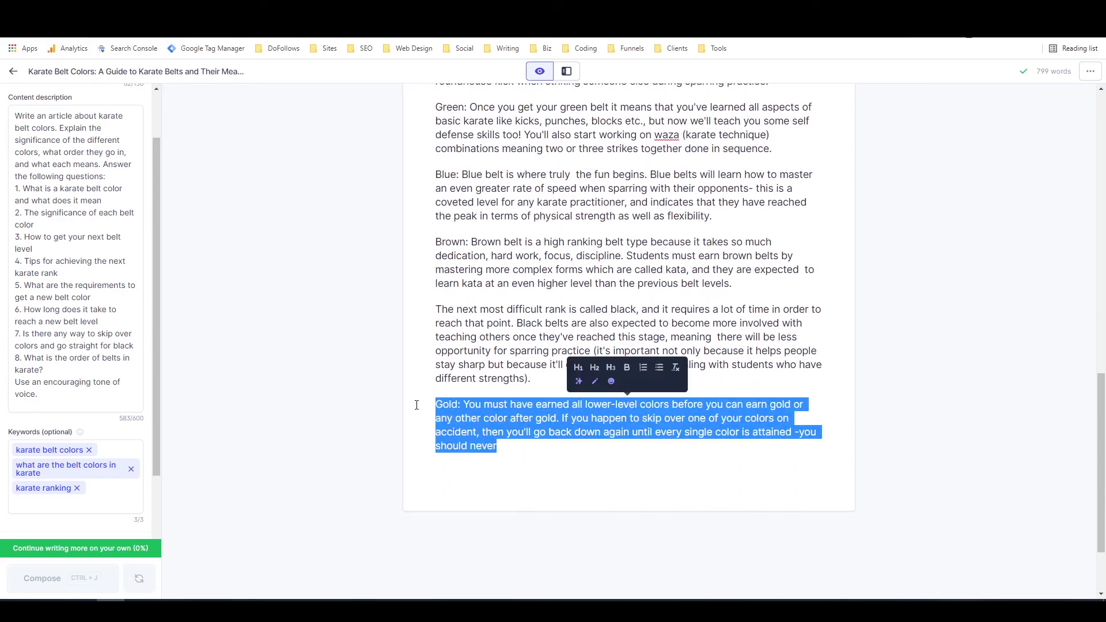
type("Red:")
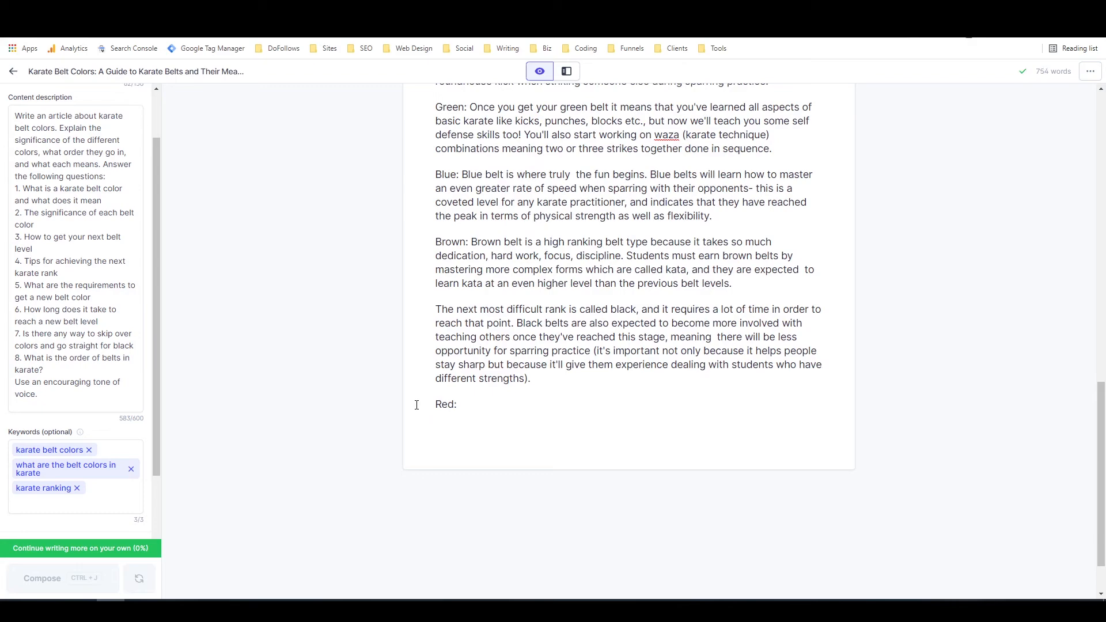
type(" A red belt is o")
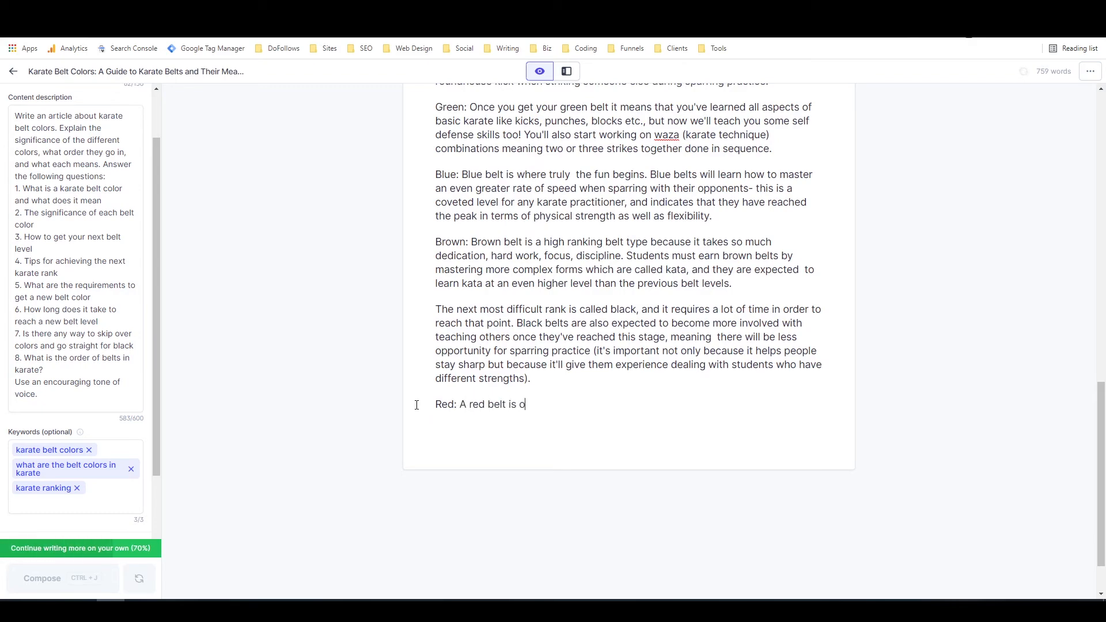
type("nly achieved by a")
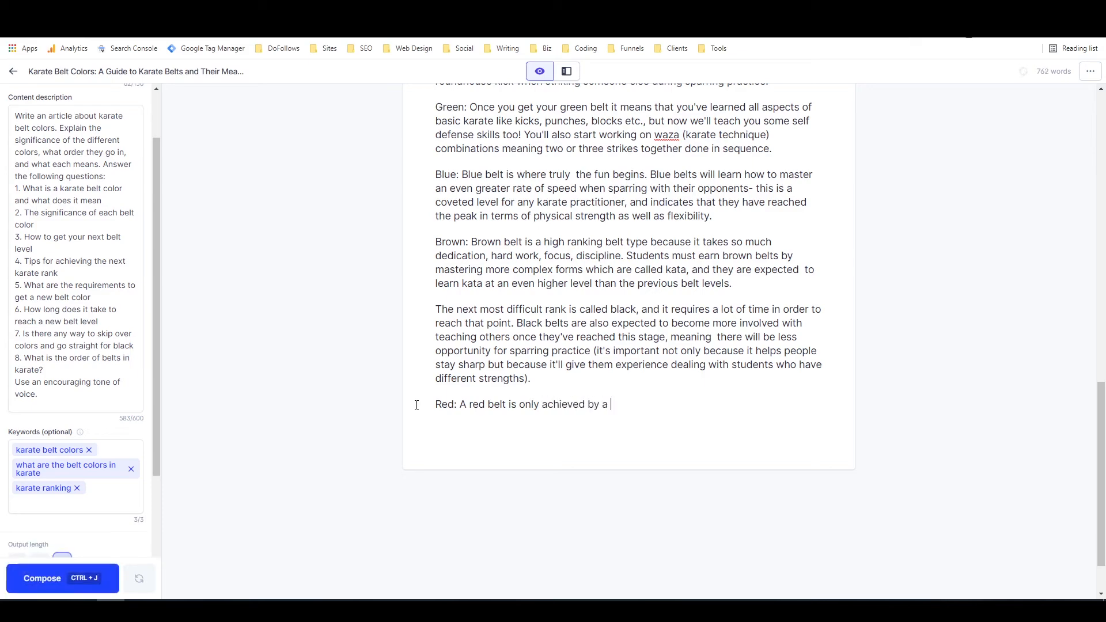
key("ctrl+j")
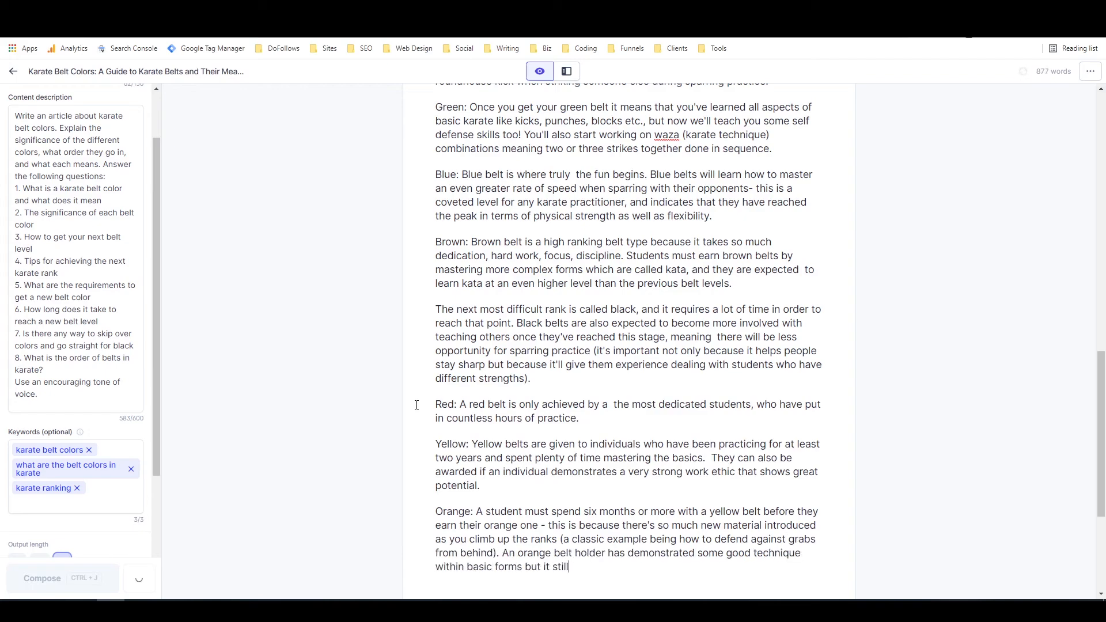
Delete all the generated text after the Red belt paragraph, starting from the repeated Yellow description.
left_click_drag(460, 435, 420, 257)
key("BackSpace")
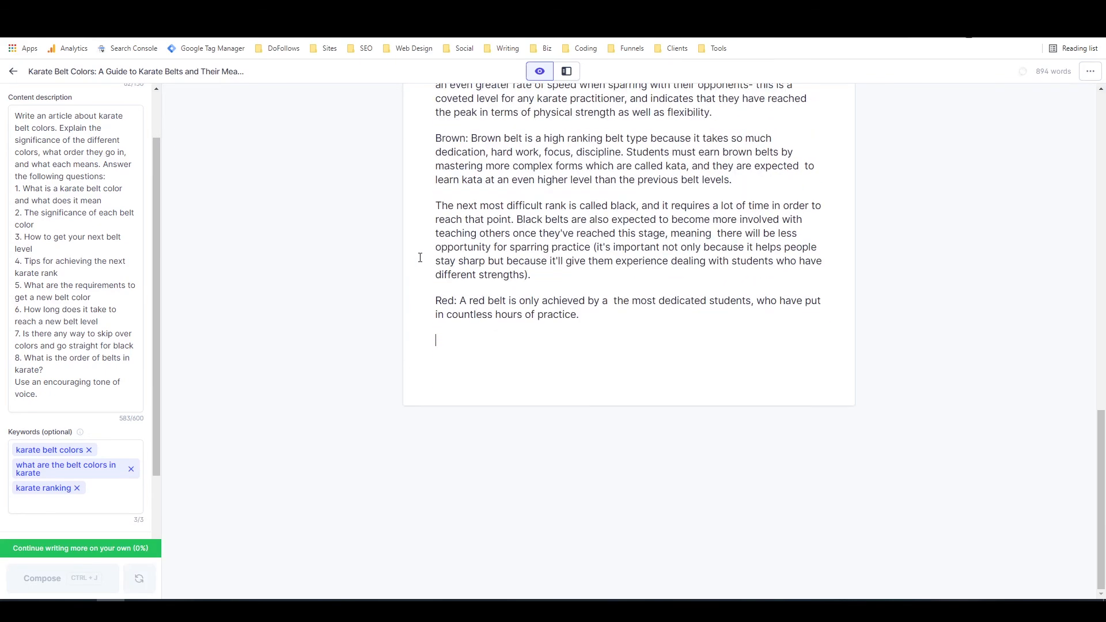
Set the output length to S, extend the Red paragraph with "A red belt signifies true mastery of" and compose more text from there.
scroll(103, 452, "down", 3)
left_click(17, 387)
left_click(613, 345)
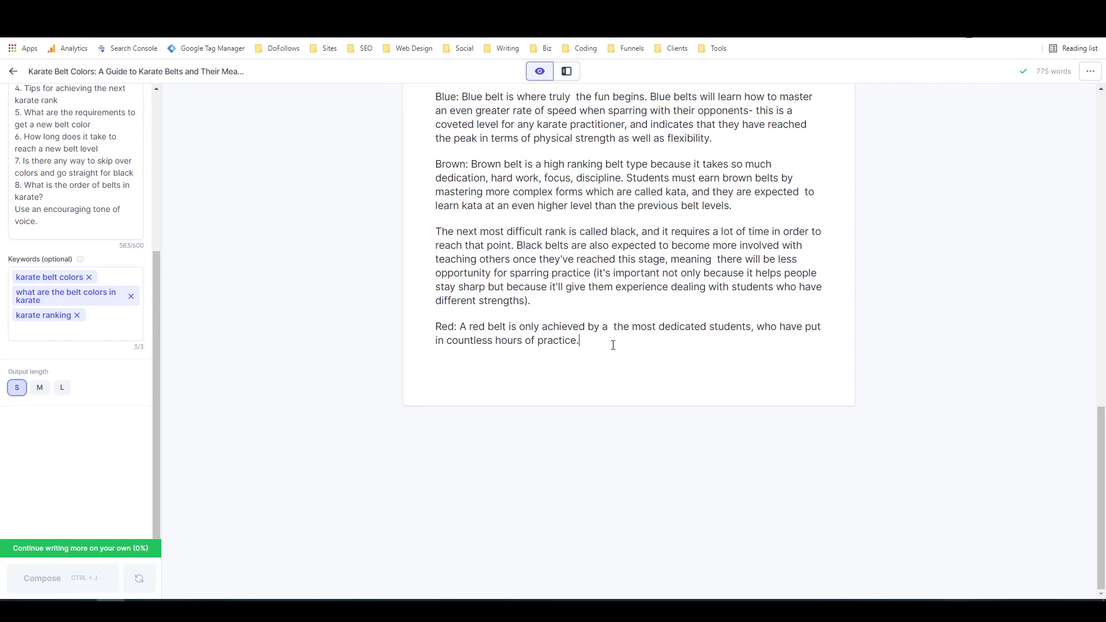
type("A redbelt")
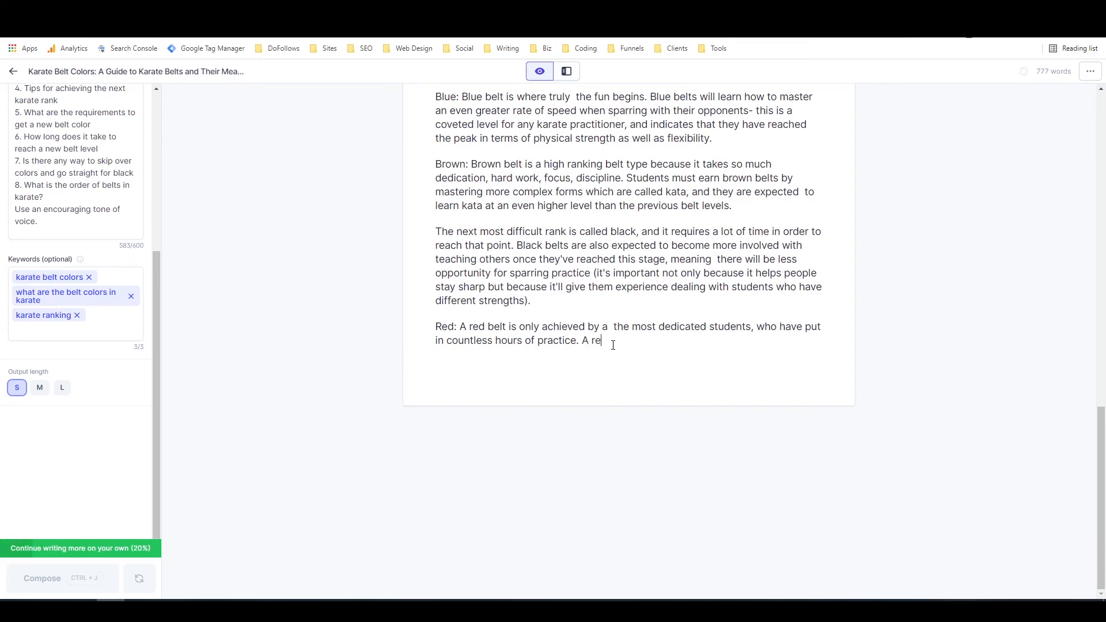
key("BackSpace")
key("BackSpace")
key("BackSpace")
key("BackSpace")
type("belt signifi")
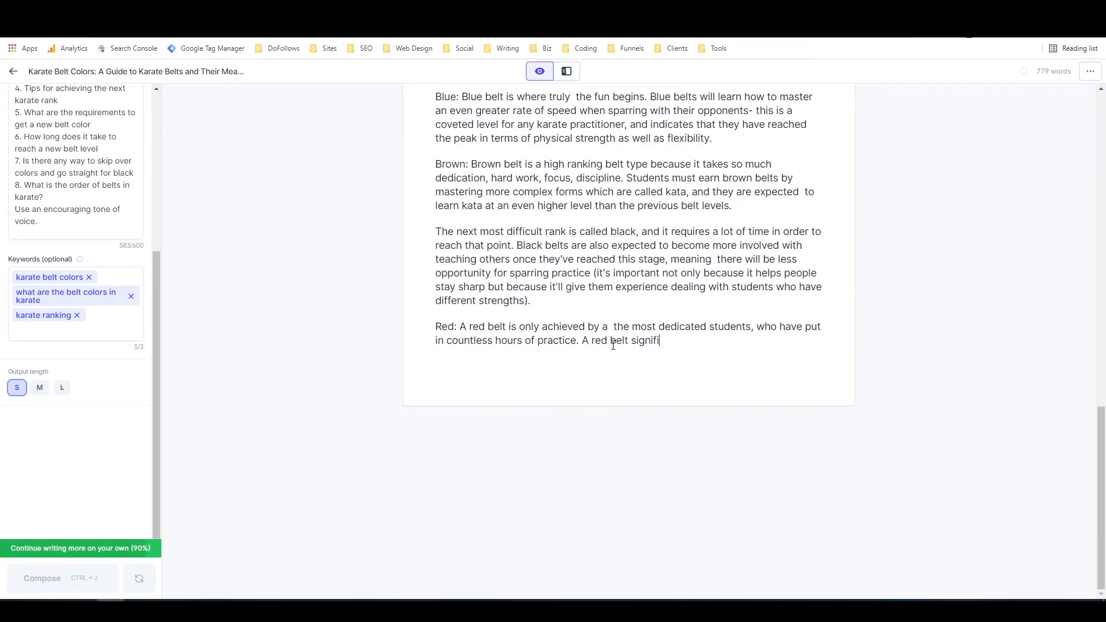
type("es true mastery of")
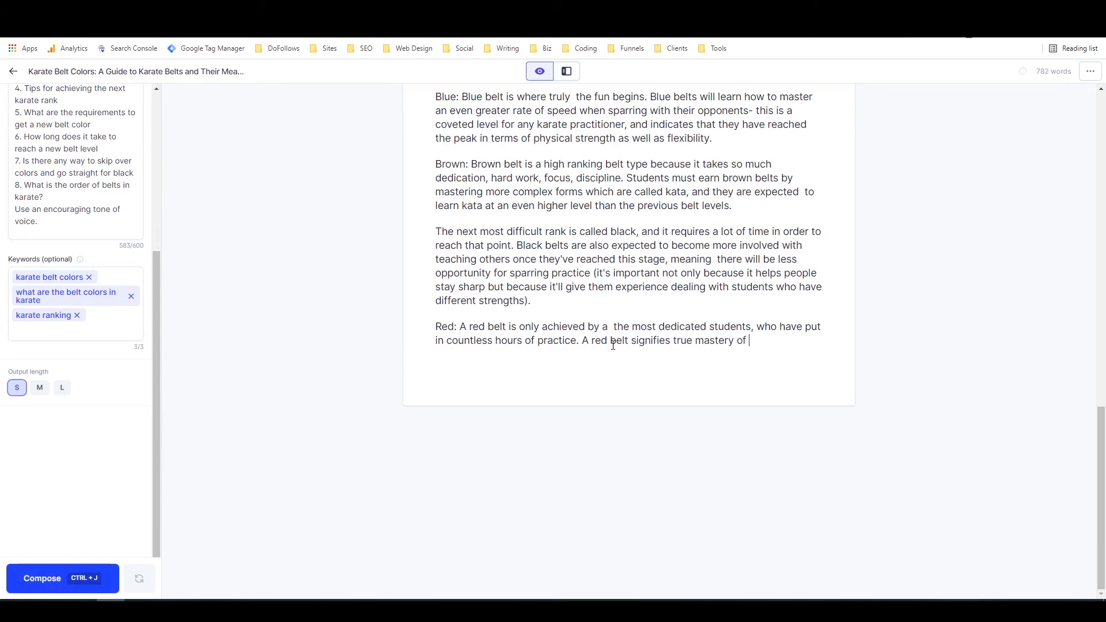
key("ctrl+j")
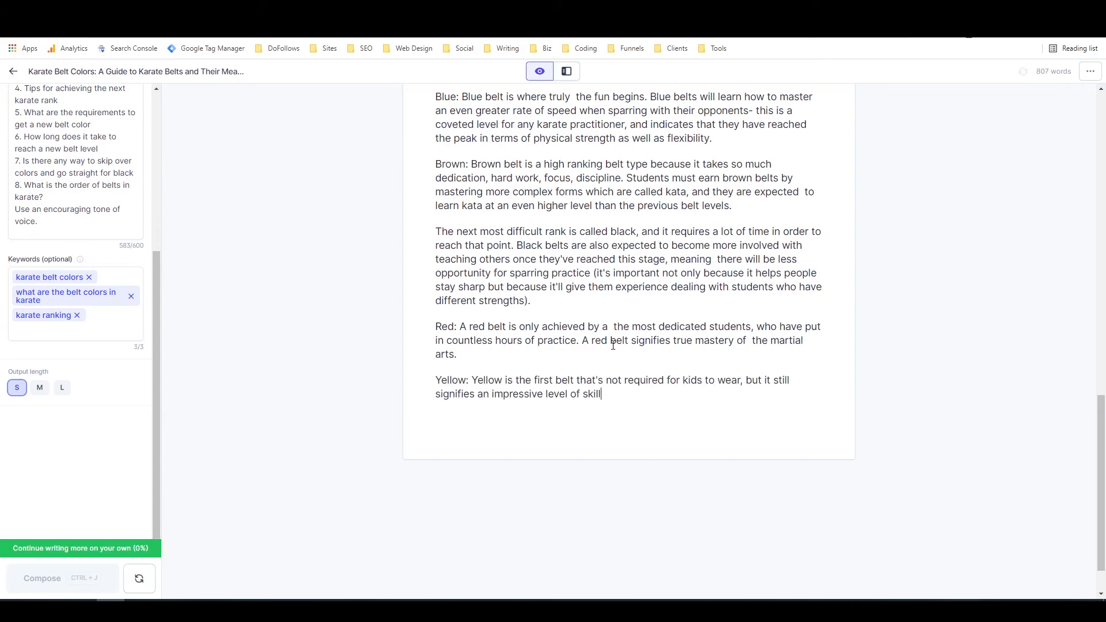
Replace all the generated text after "true mastery of" with "karate." and start a new paragraph.
left_click_drag(602, 394, 750, 340)
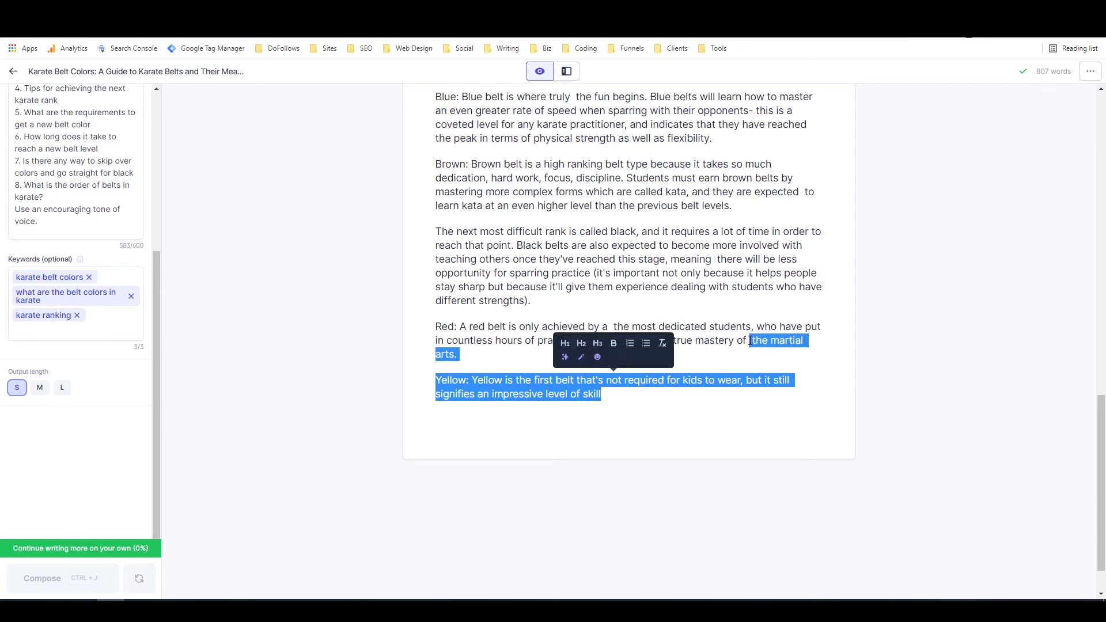
type("karate")
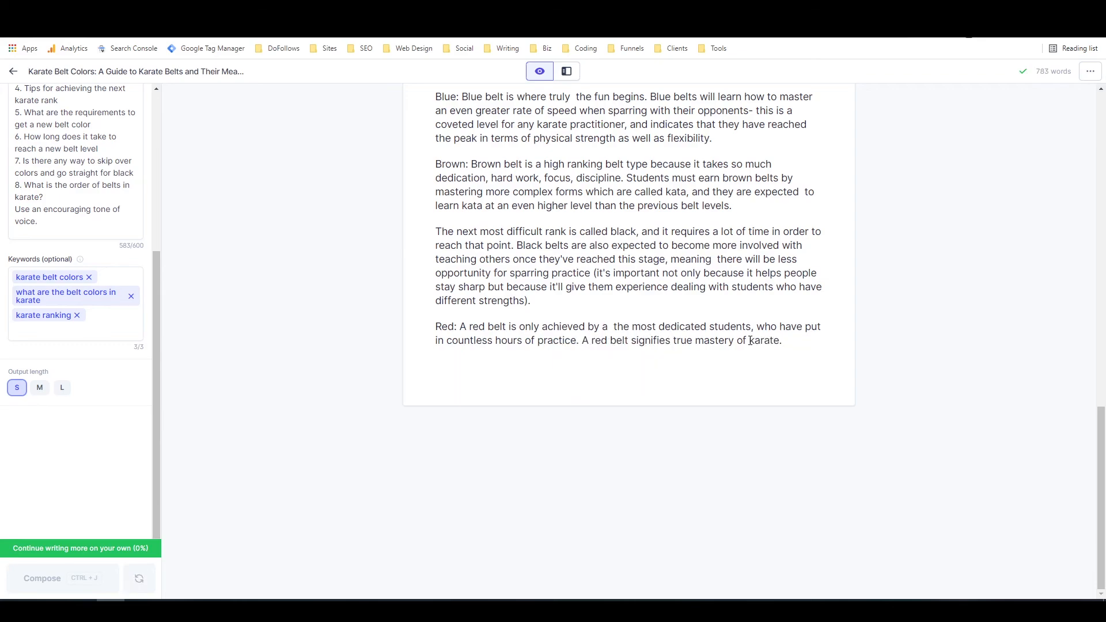
key("Return")
Copy "The significance of each belt color" from the content description to the end of the article and format it as an H2 heading.
scroll(499, 248, "up", 10)
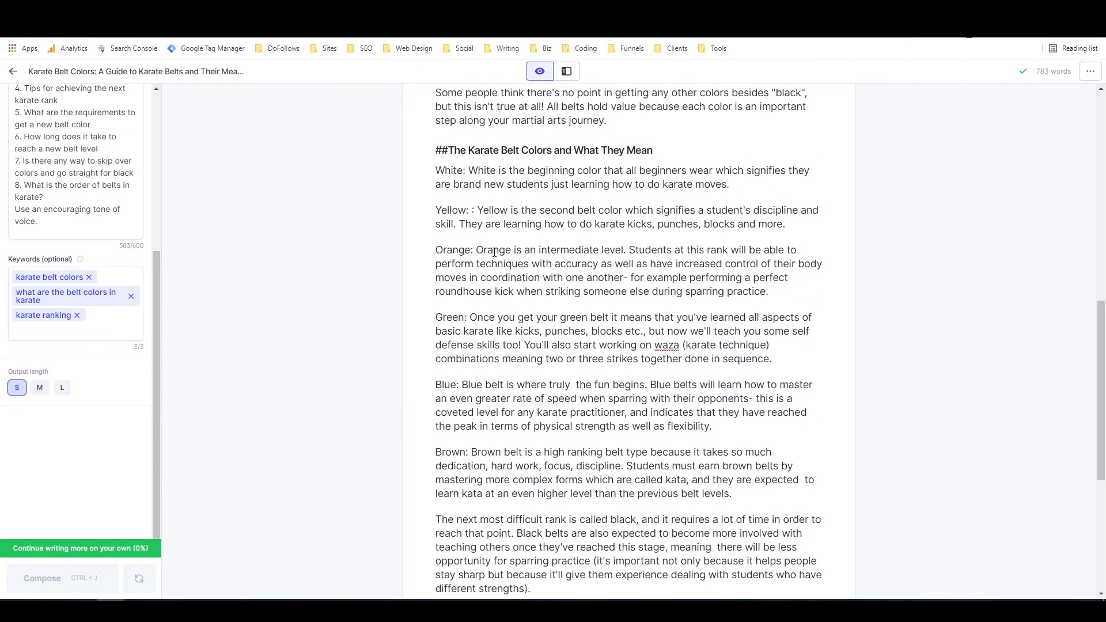
scroll(79, 171, "up", 3)
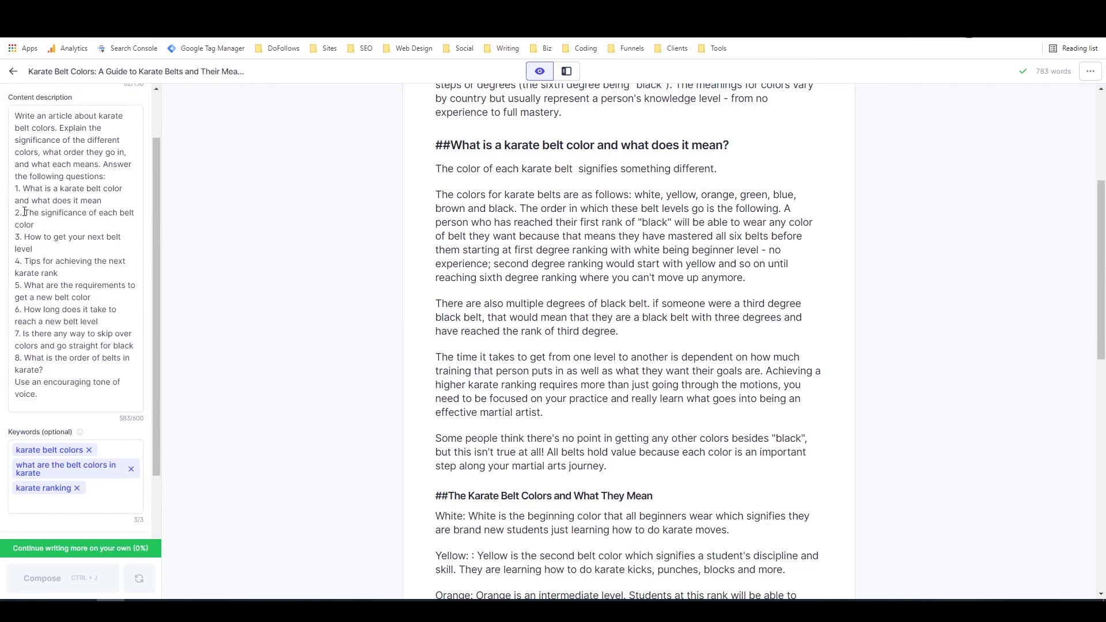
left_click_drag(25, 212, 44, 225)
key("ctrl+c")
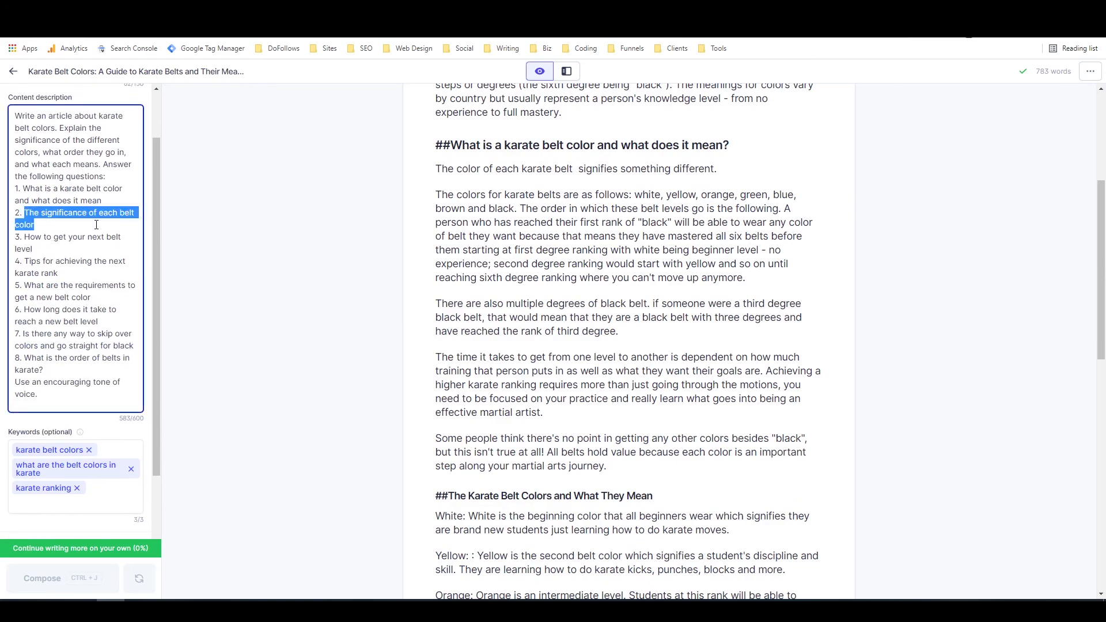
scroll(395, 297, "down", 10)
left_click(592, 342)
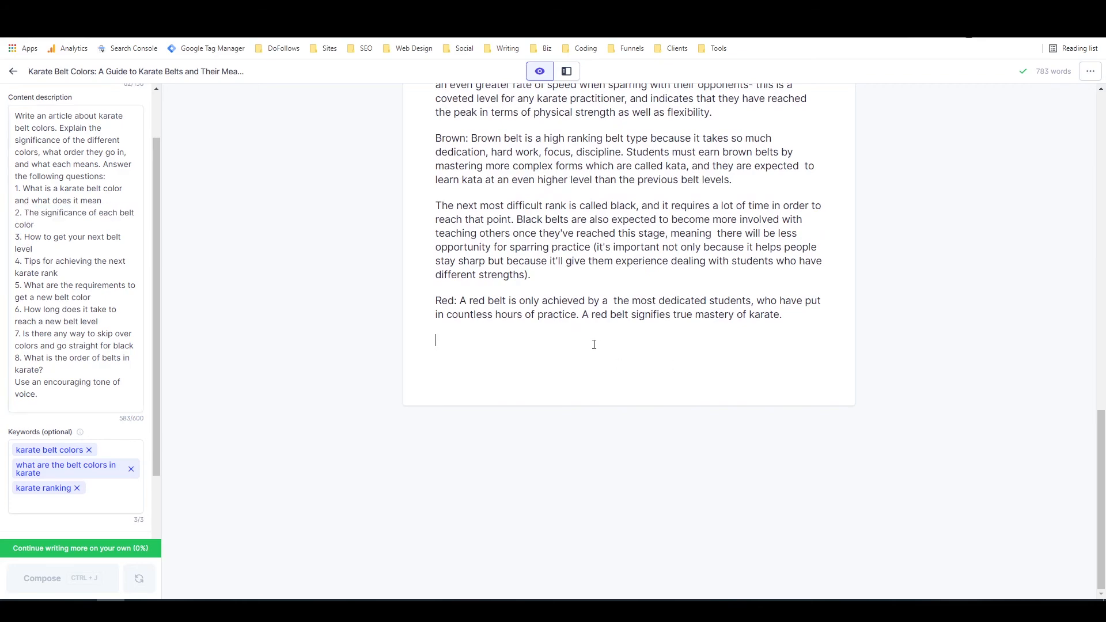
key("ctrl+v")
triple_click(451, 350)
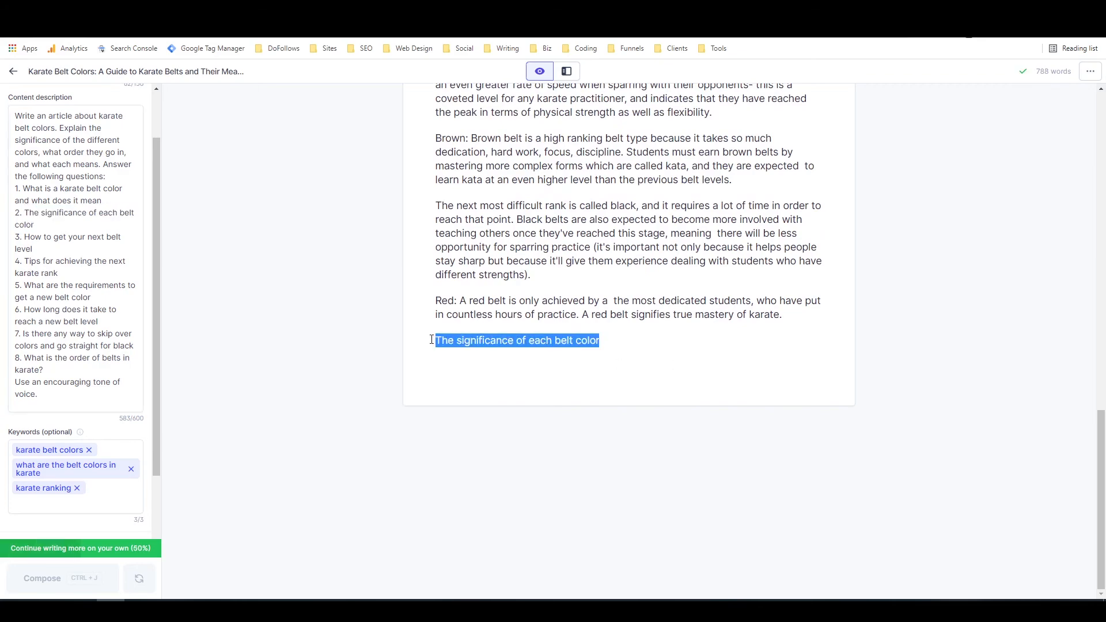
left_click(483, 312)
left_click(482, 371)
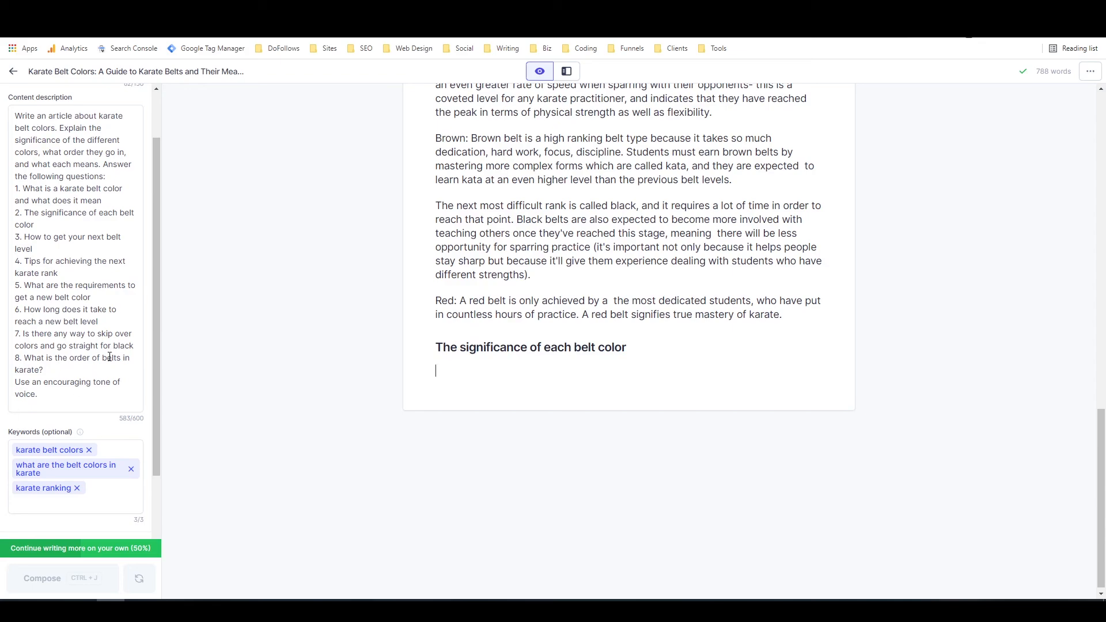
Set the output length to L, start the new section with "Each belt has its own" and compose more text from there.
scroll(84, 458, "down", 3)
left_click(62, 388)
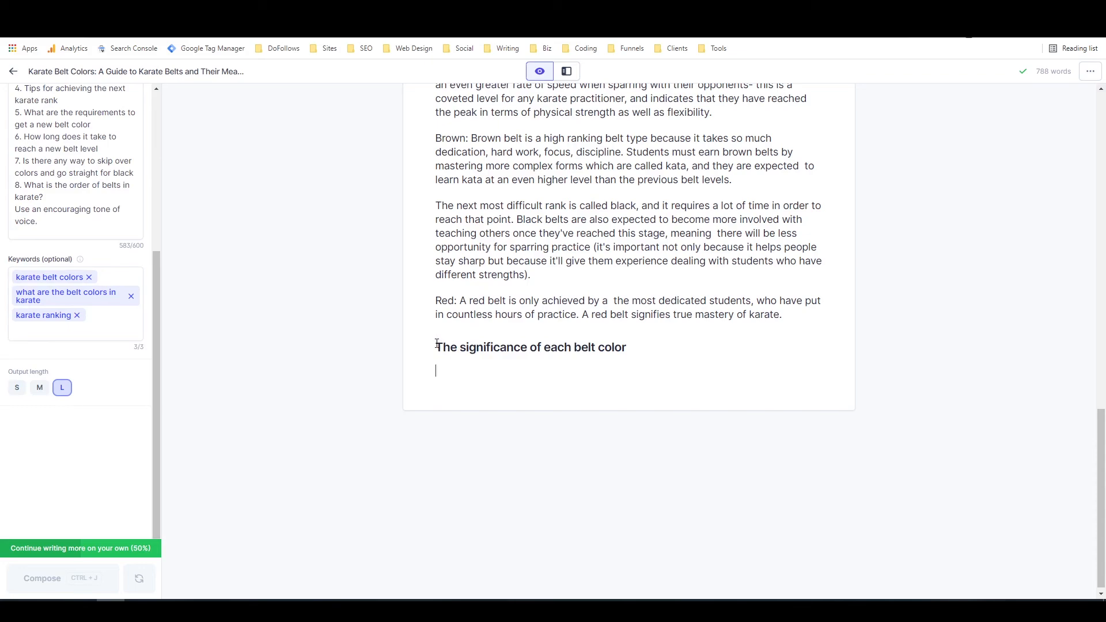
type("Each belt has its own")
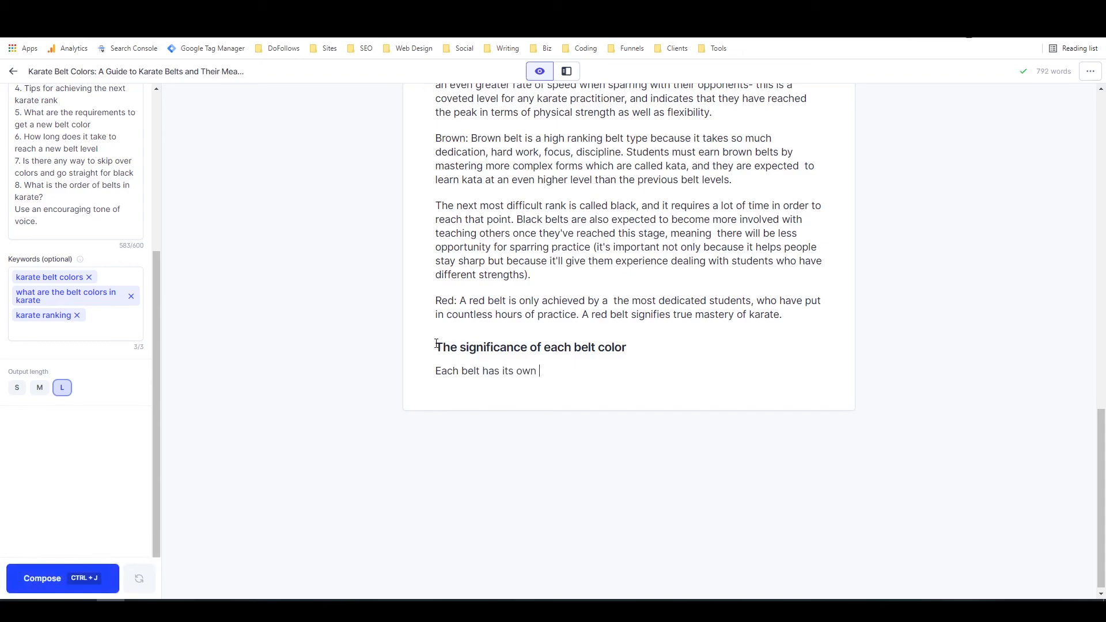
key("ctrl+j")
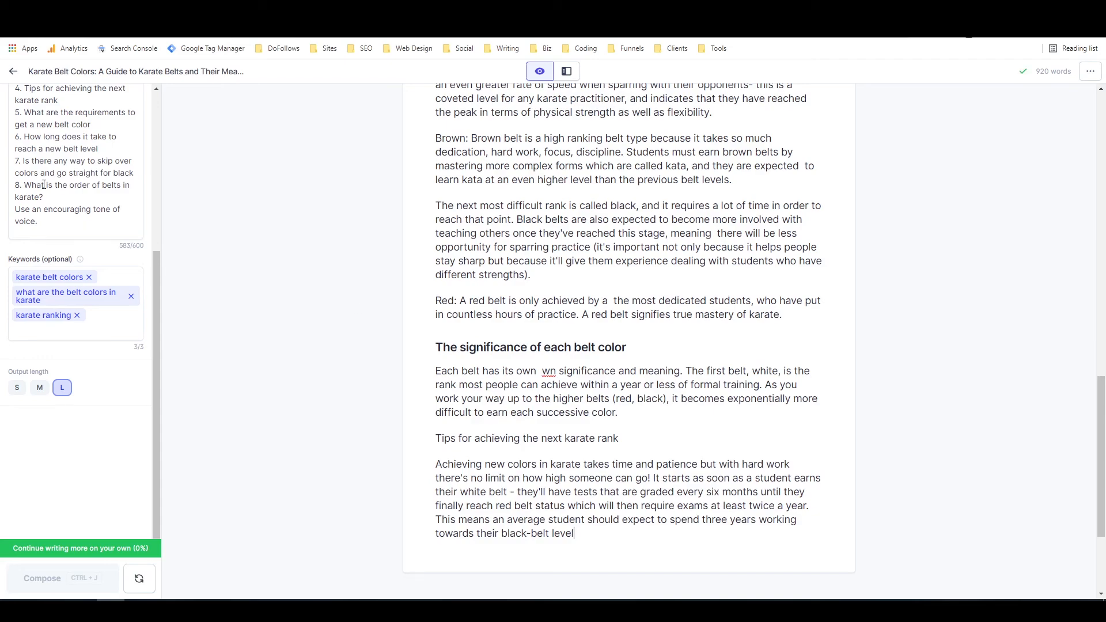
Format the generated line "Tips for achieving the next karate rank" as an H3 heading.
scroll(44, 184, "up", 3)
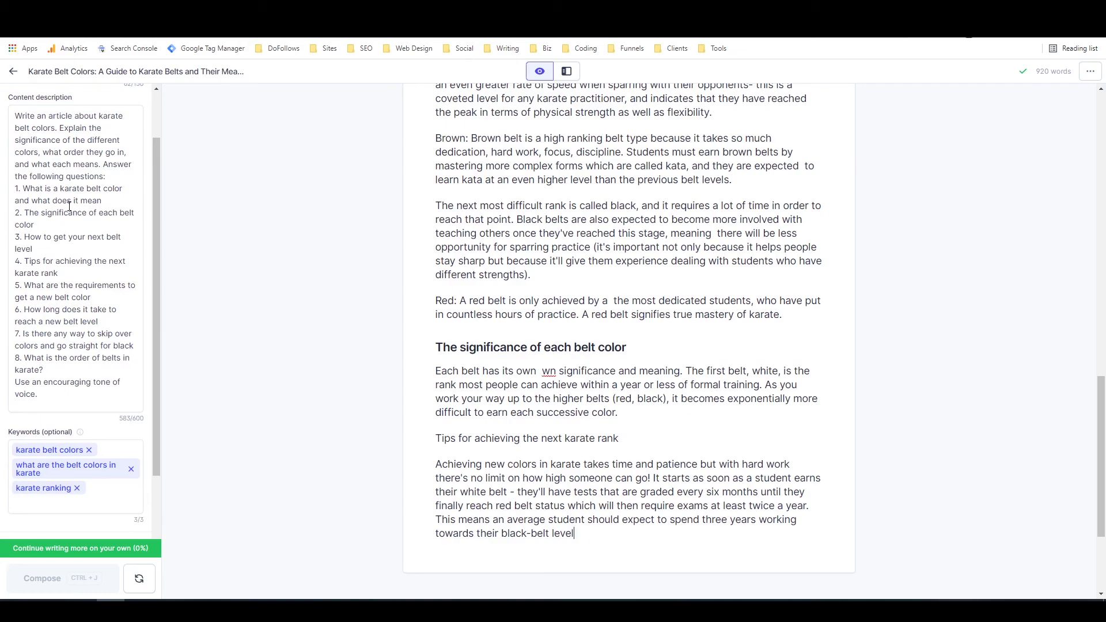
scroll(489, 288, "down", 3)
triple_click(502, 271)
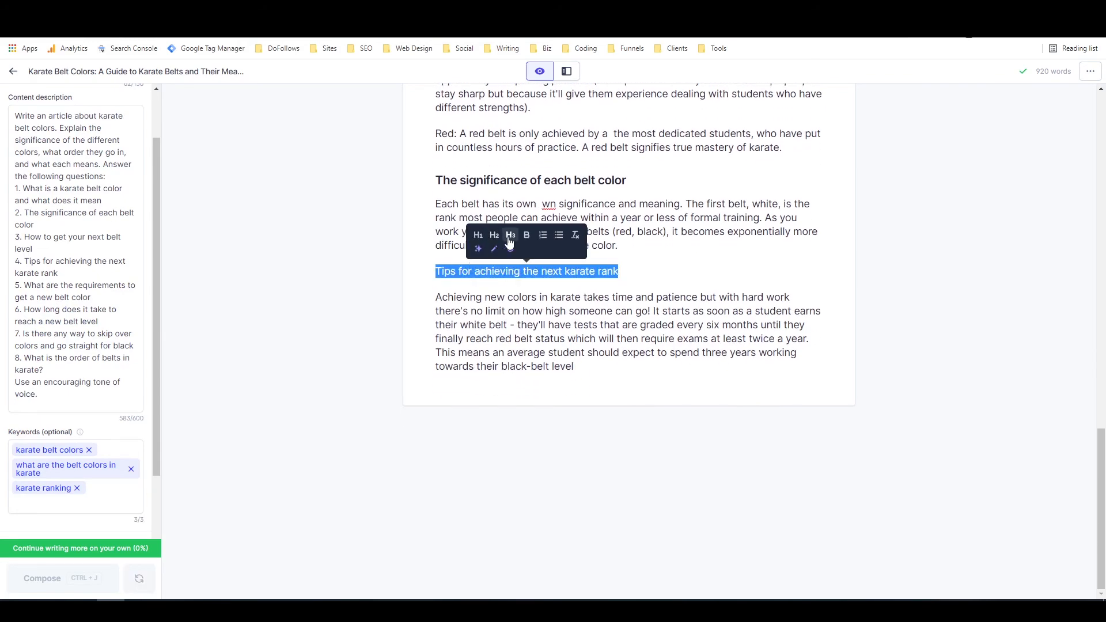
left_click(510, 236)
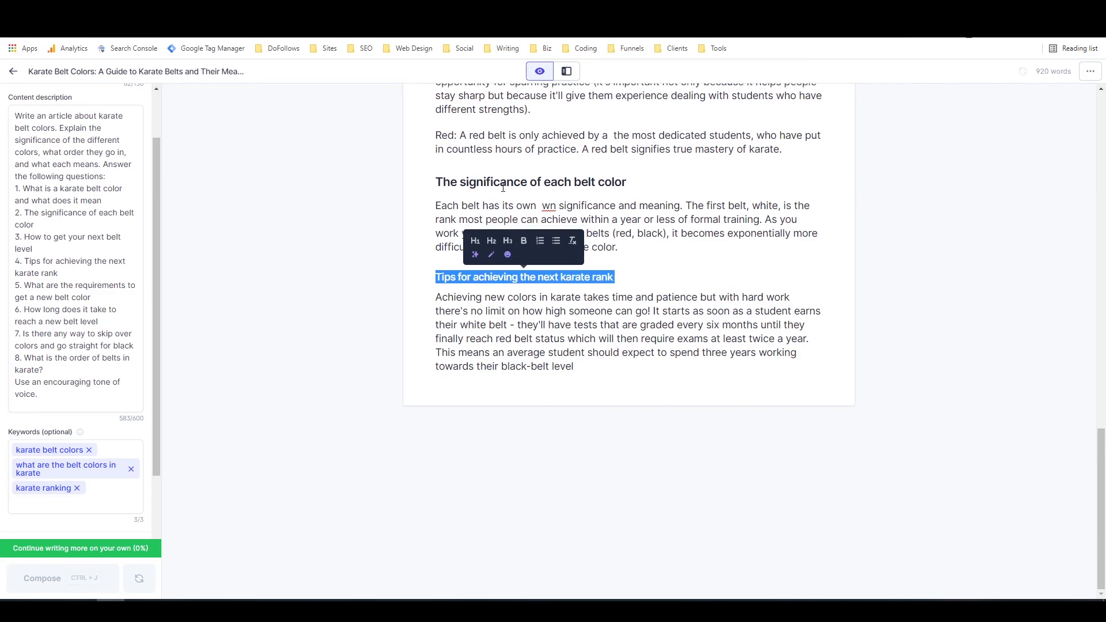
left_click(438, 275)
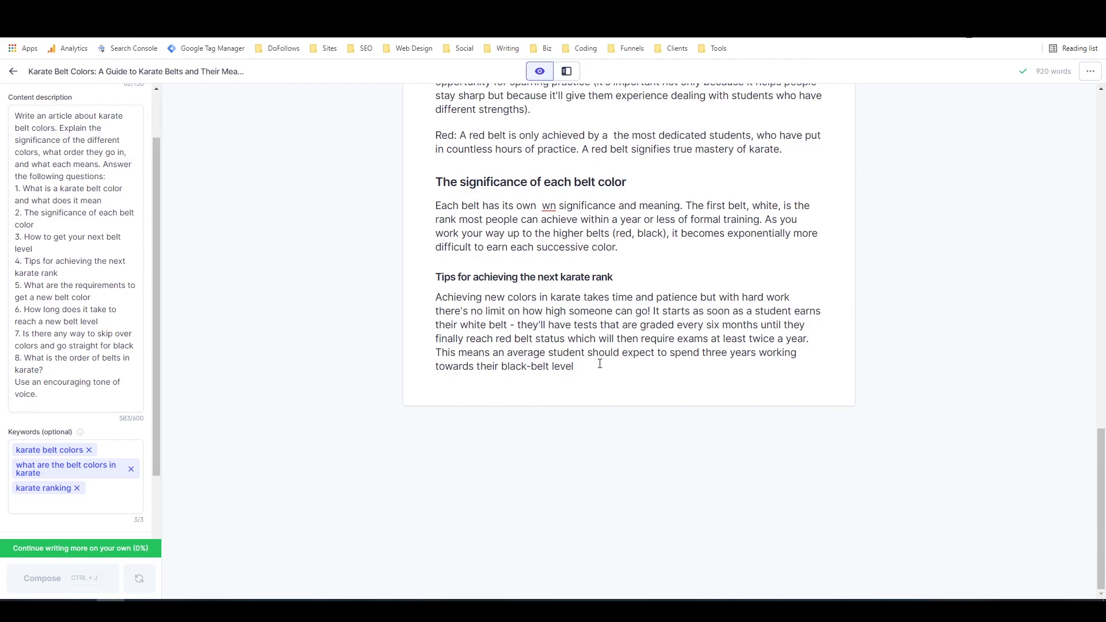
In the tips paragraph, replace "red" with "black" and delete the last sentence, starting with "This means an average student".
double_click(507, 340)
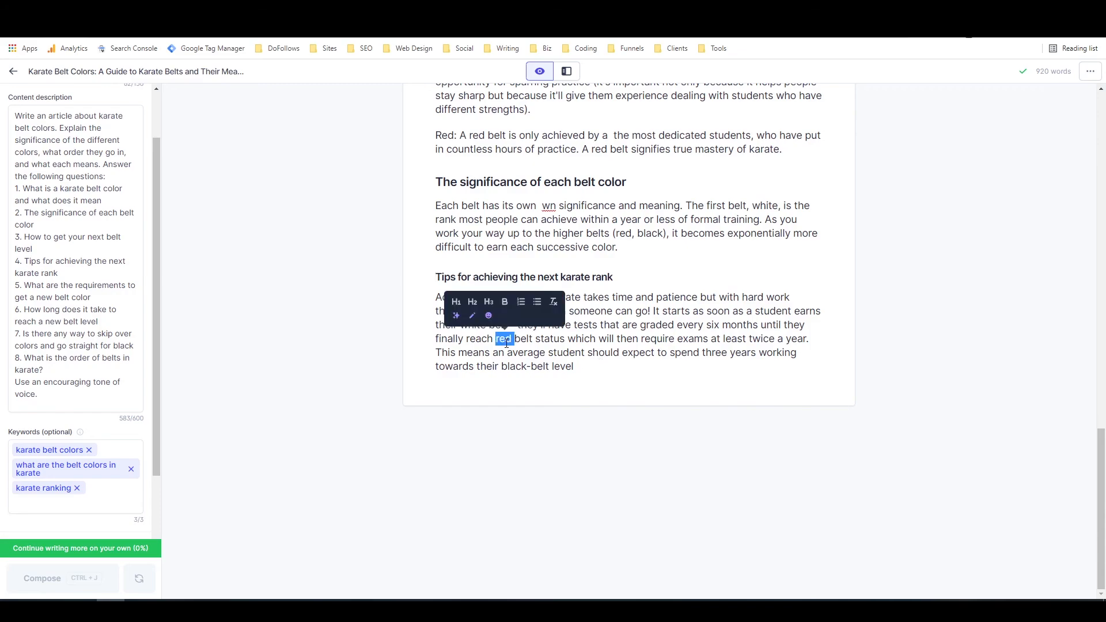
type("black")
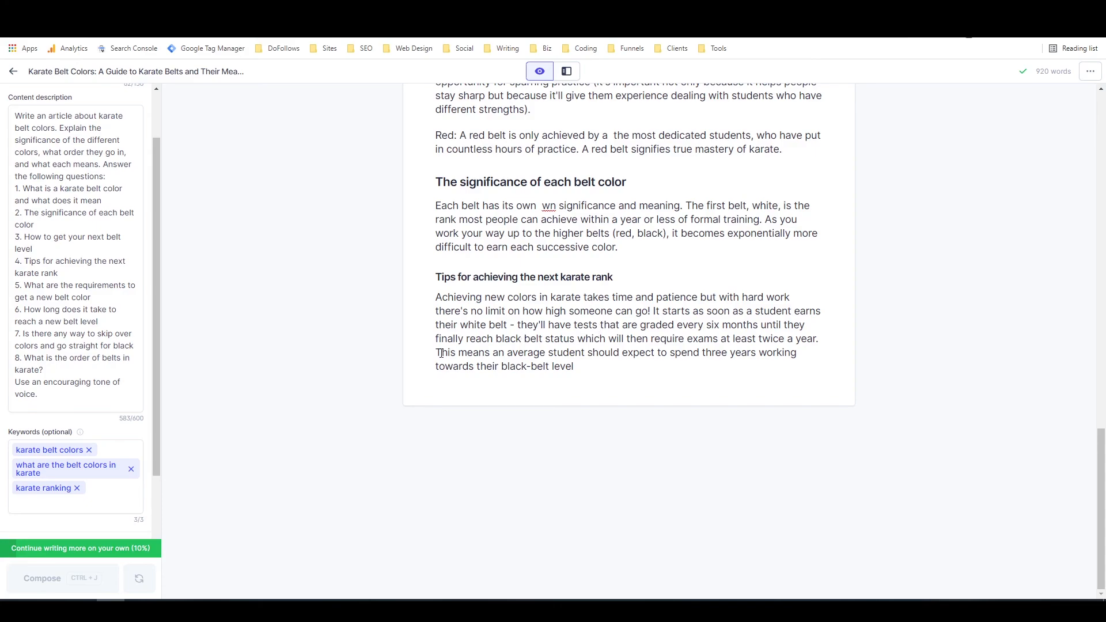
left_click_drag(436, 353, 612, 366)
key("BackSpace")
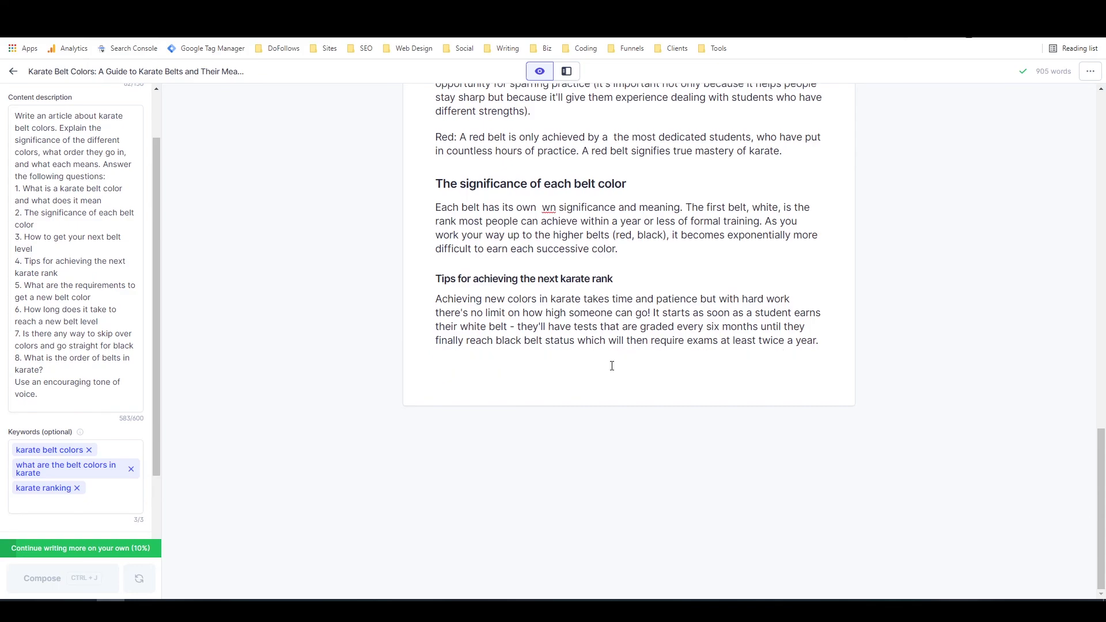
Start a new paragraph in the tips section with "If you practice karate in a school," and compose more text from there.
type("If you practice karate")
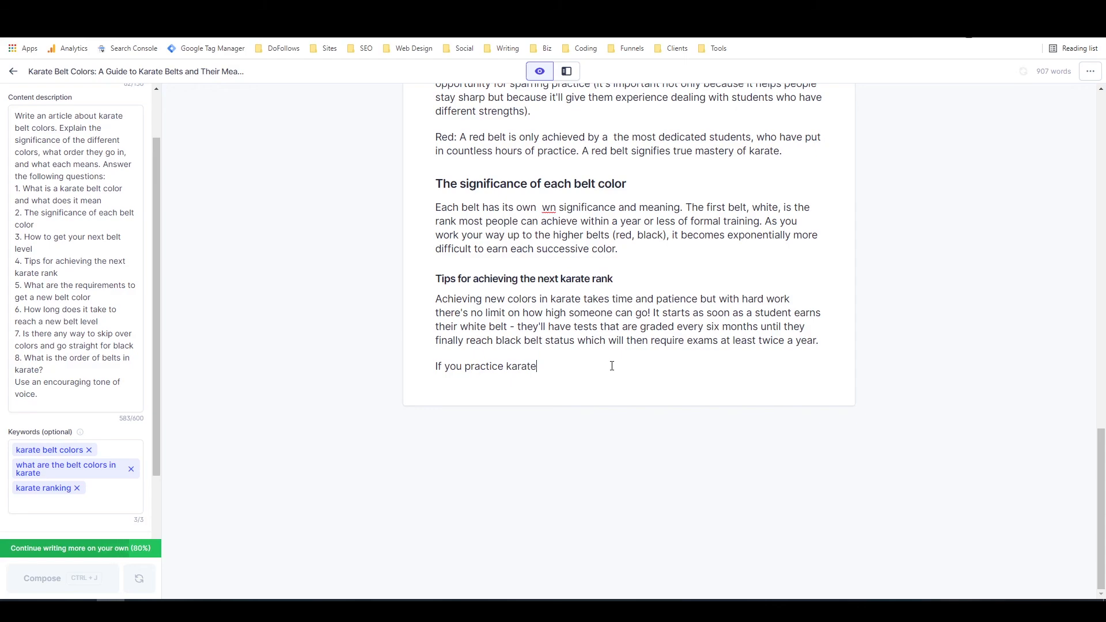
type(" in a school")
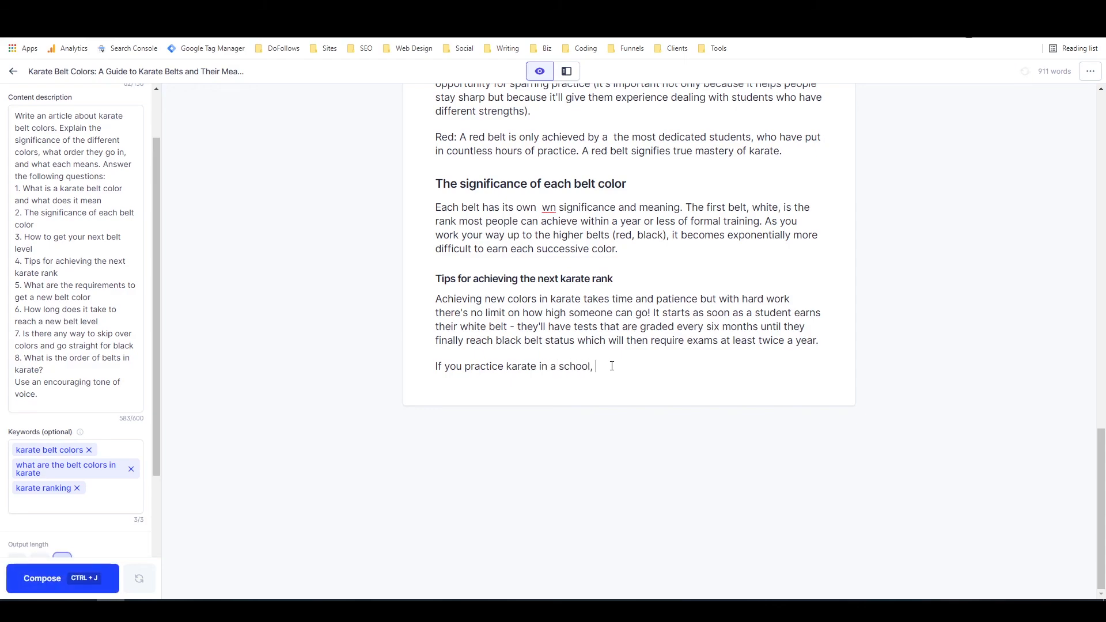
type(",")
key("ctrl+j")
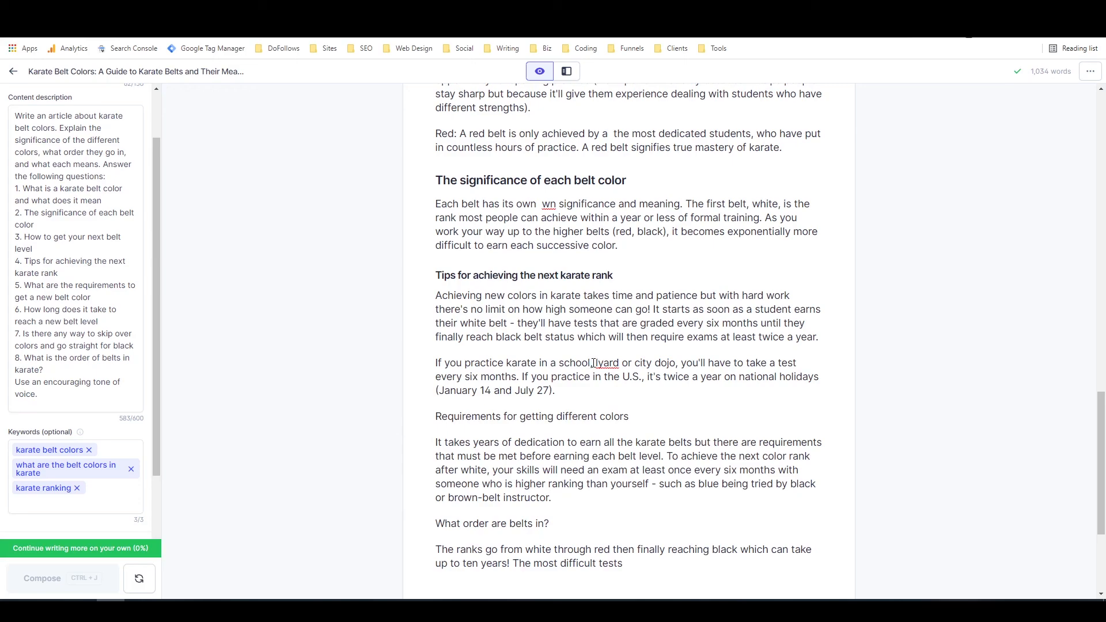
Reword the paragraph below the first tips paragraph to "If you practice karate in a dojo, you'll likely have to test for your belt.".
left_click_drag(590, 363, 653, 363)
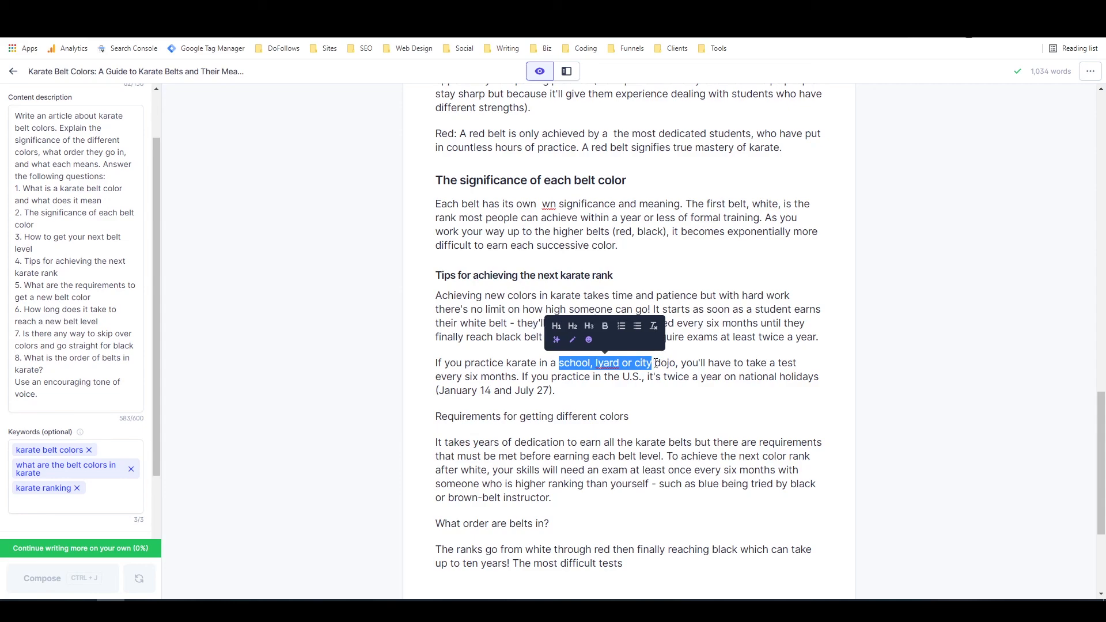
key("BackSpace")
key("BackSpace")
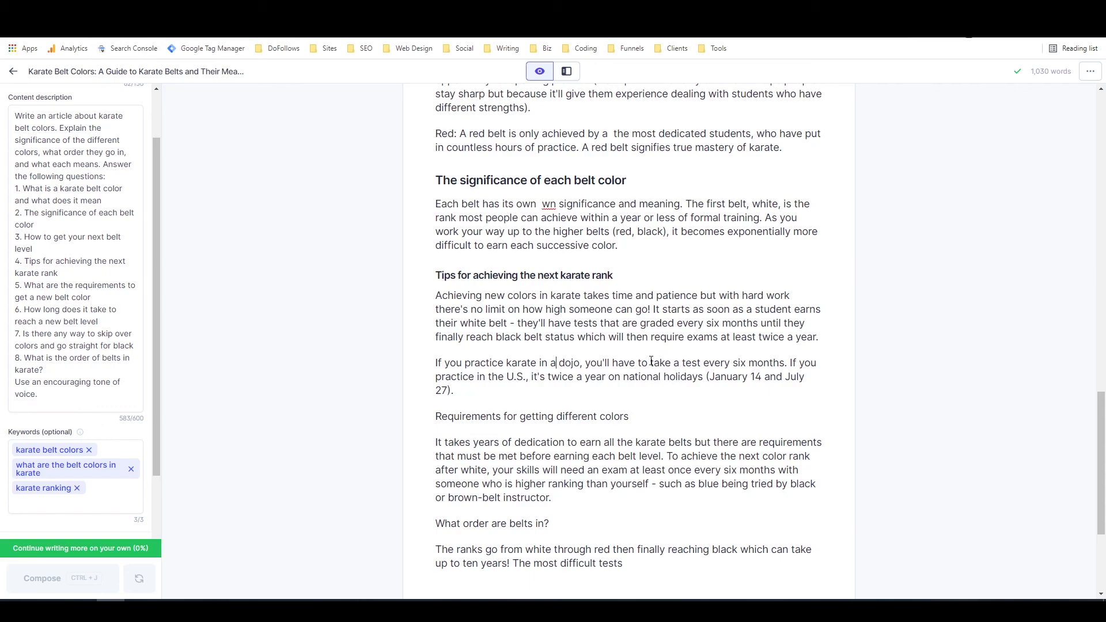
left_click_drag(650, 363, 672, 389)
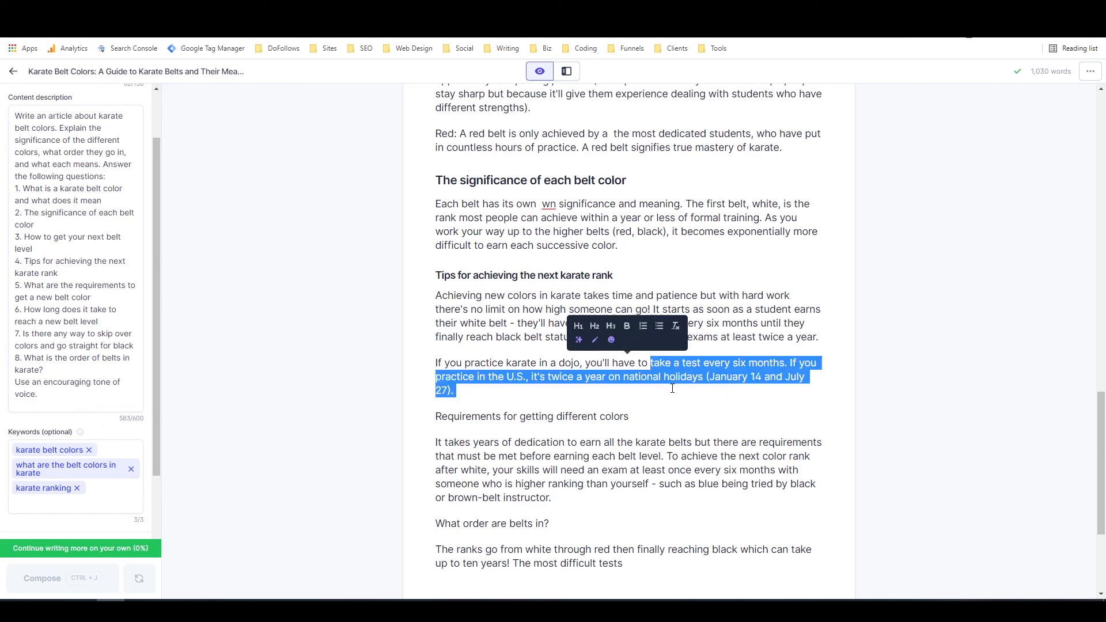
key("BackSpace")
key("BackSpace")
key("BackSpace")
key("BackSpace")
key("BackSpace")
key("BackSpace")
key("BackSpace")
key("BackSpace")
key("BackSpace")
type("likely have to test for your belt. ")
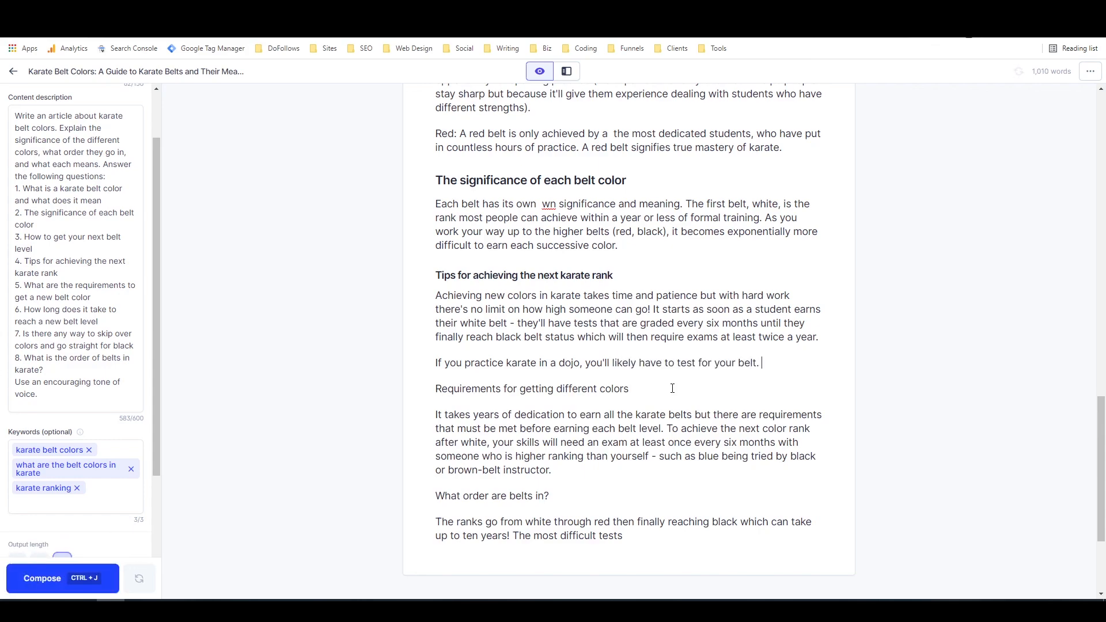
Add "If you're doing training online, you'll have to fulfill the criteria laid out by your instructor." to the dojo paragraph.
type("If you're doing training online, ")
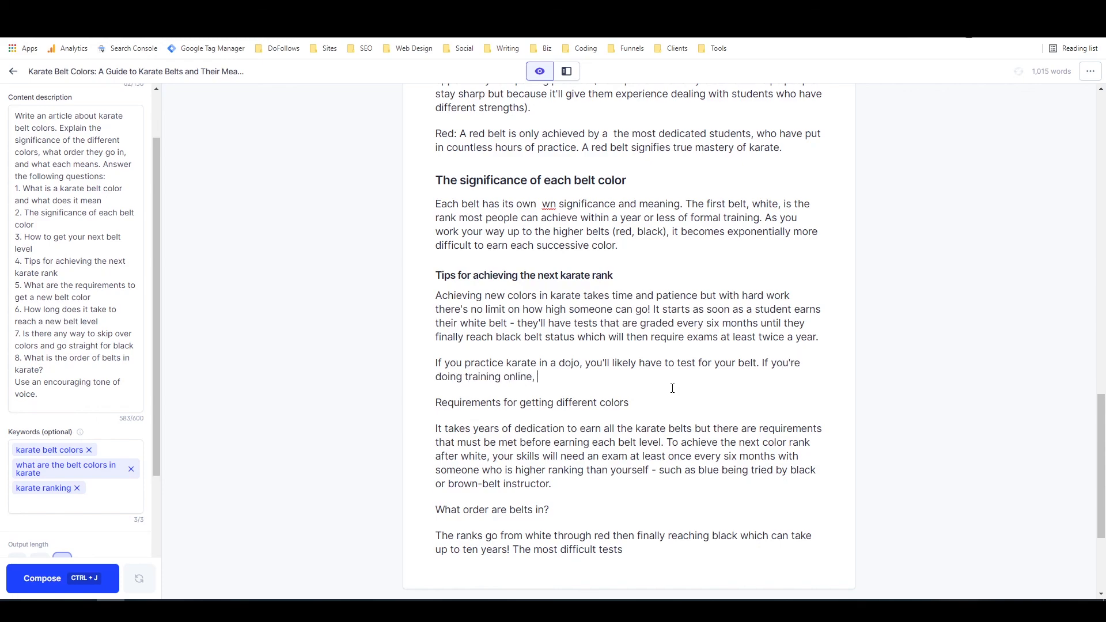
type("you'll have to fulfill the criteria laid out by your instructor.")
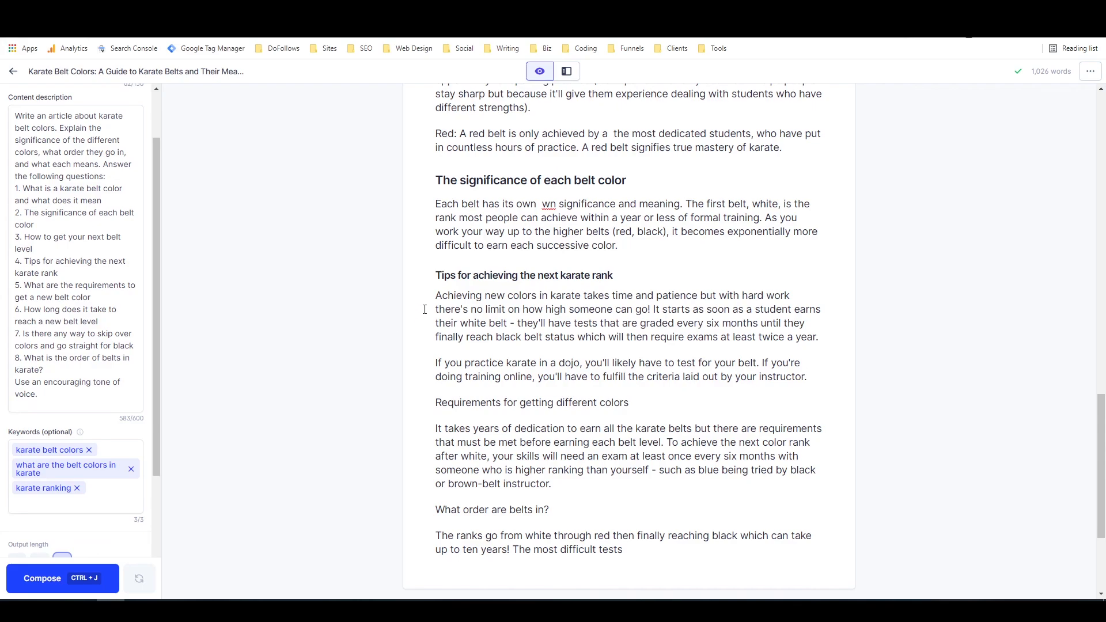
Review the article from the introduction to the last section, checking the stray "wn" in the belt significance paragraph.
scroll(424, 310, "up", 15)
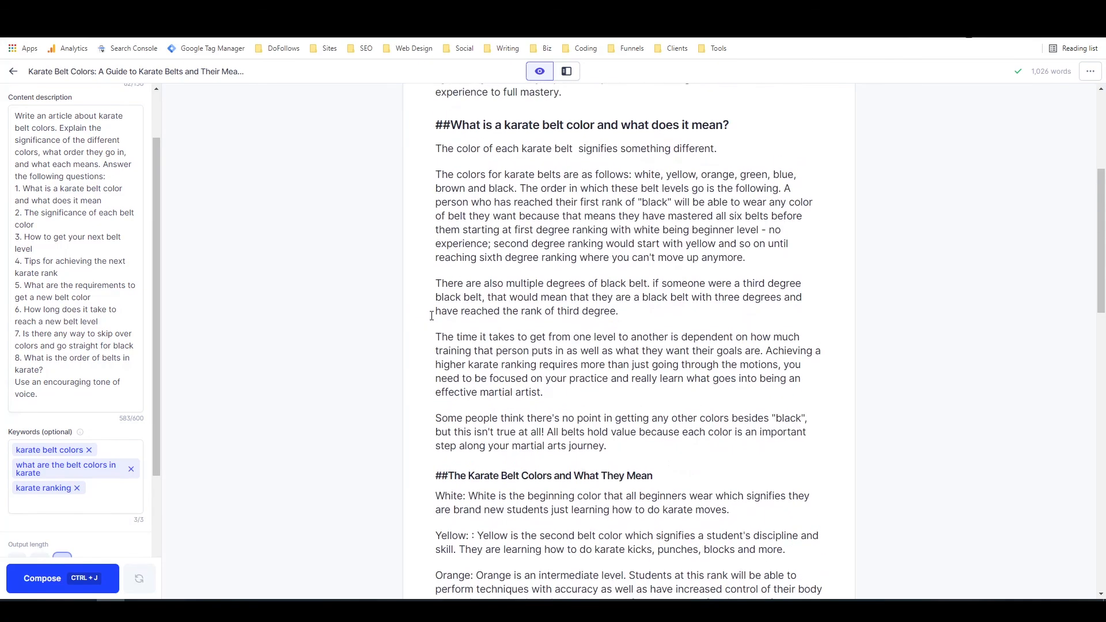
scroll(432, 316, "down", 10)
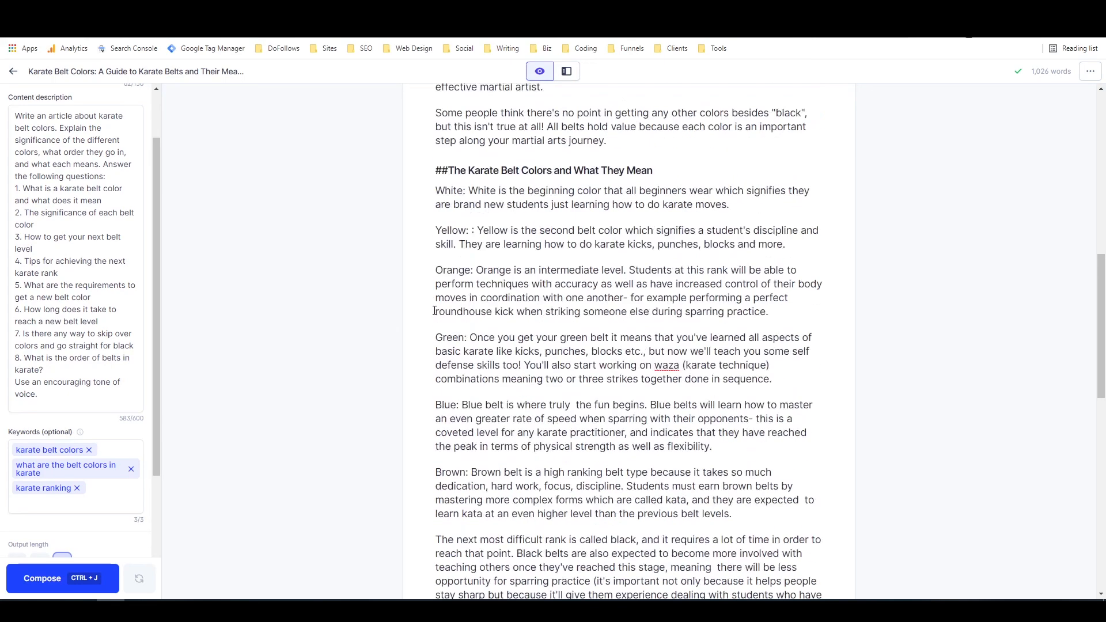
scroll(435, 309, "down", 4)
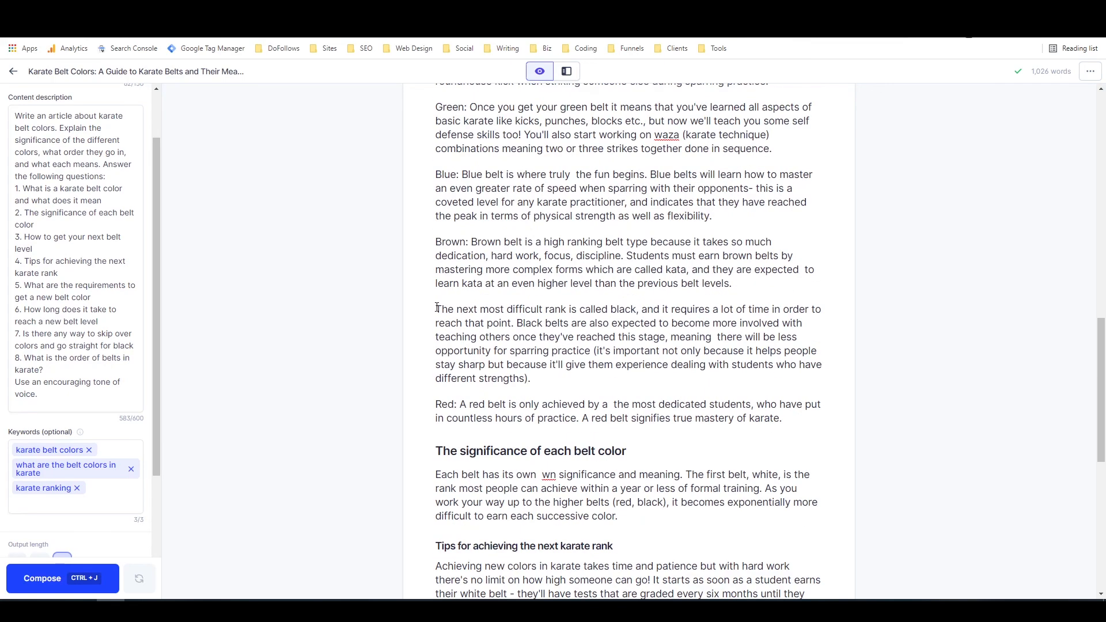
scroll(437, 309, "down", 6)
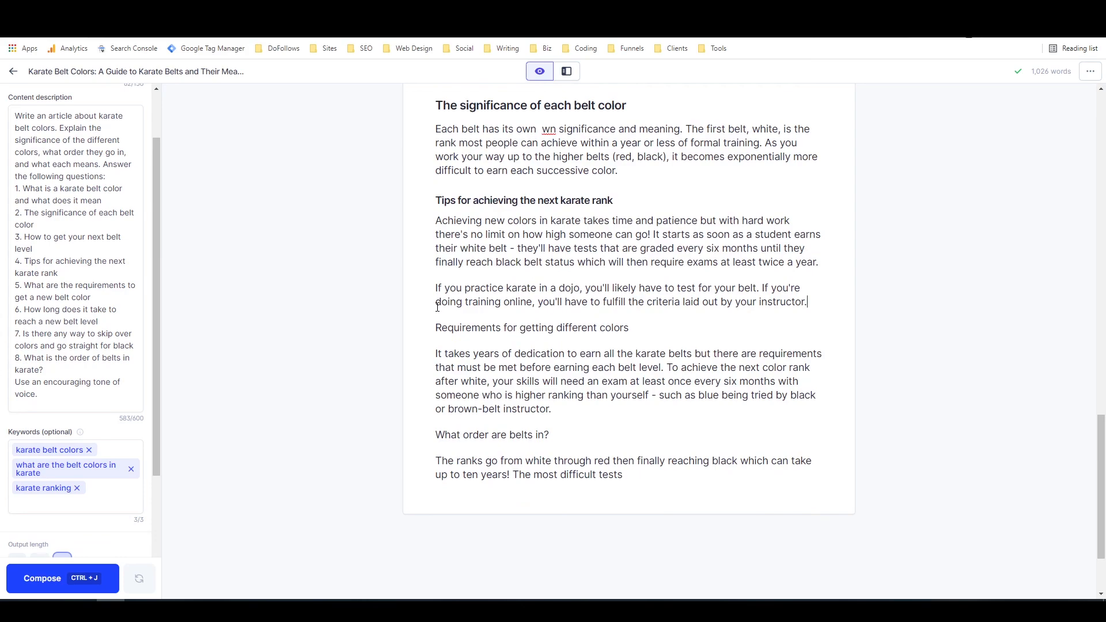
left_click_drag(539, 128, 556, 129)
left_click(561, 143)
scroll(416, 272, "up", 15)
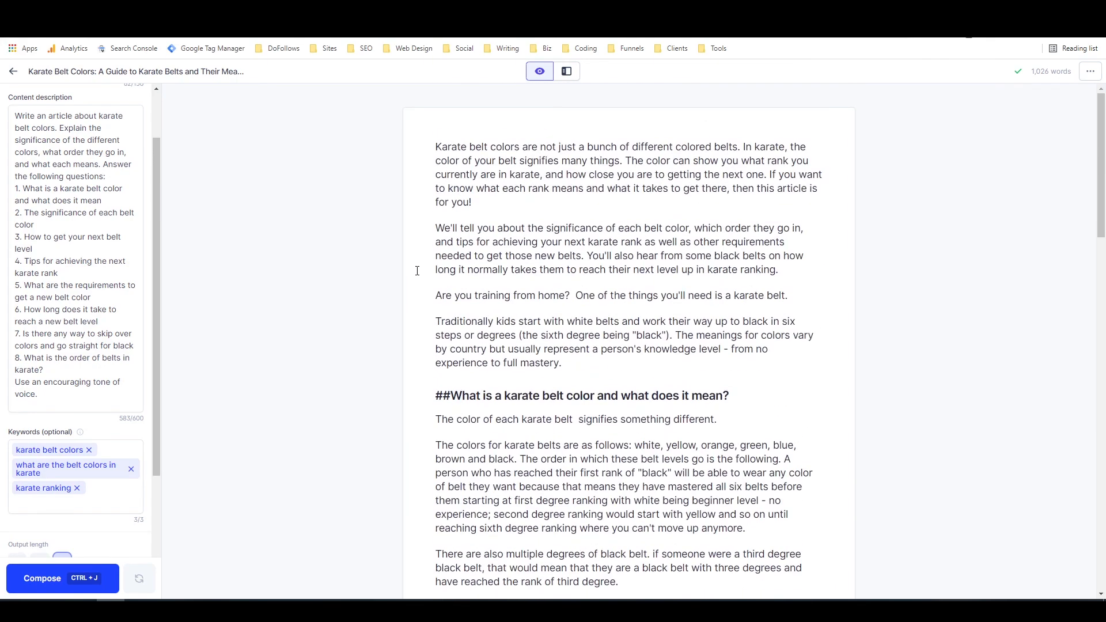